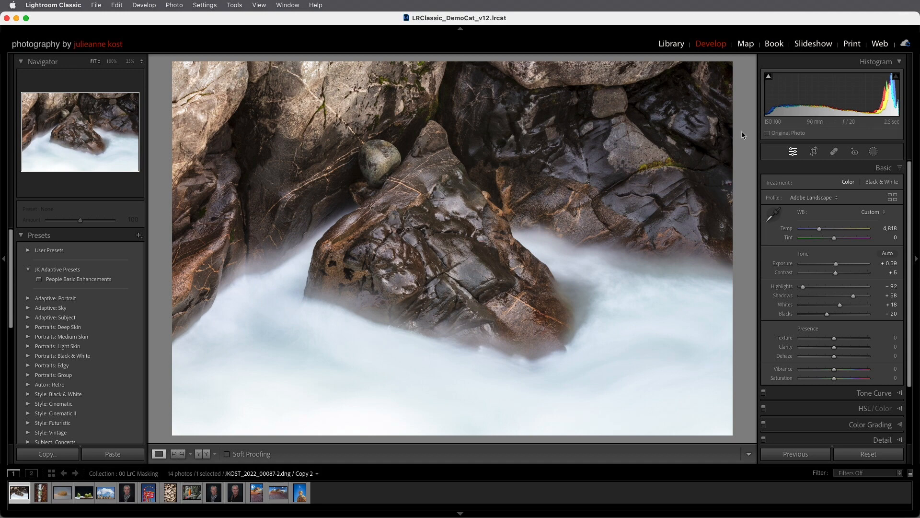
# Step: Check the range mask types available, and start a new Brush mask on the photo
pyautogui.click(873, 153)
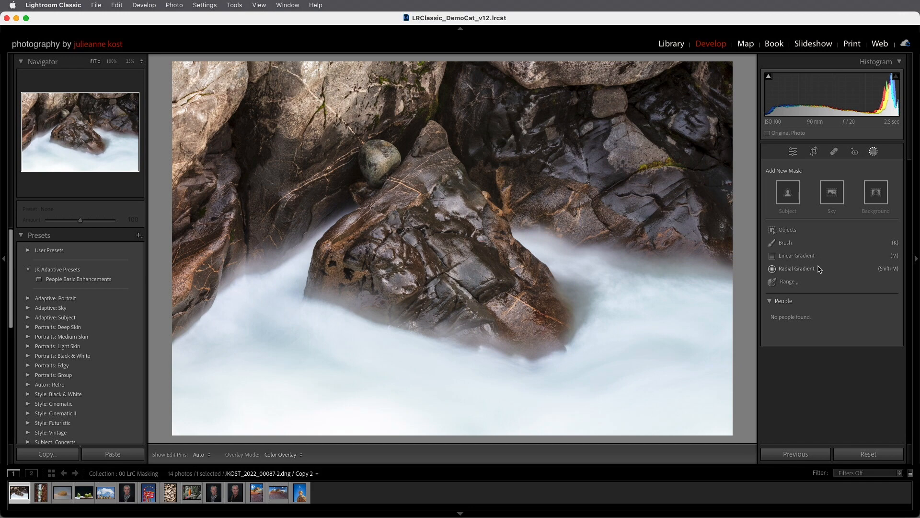
pyautogui.click(794, 283)
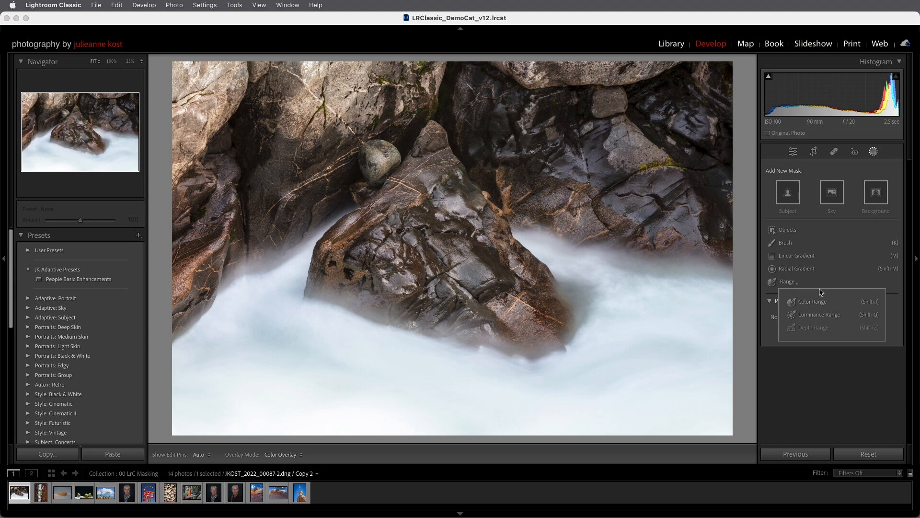
pyautogui.click(822, 286)
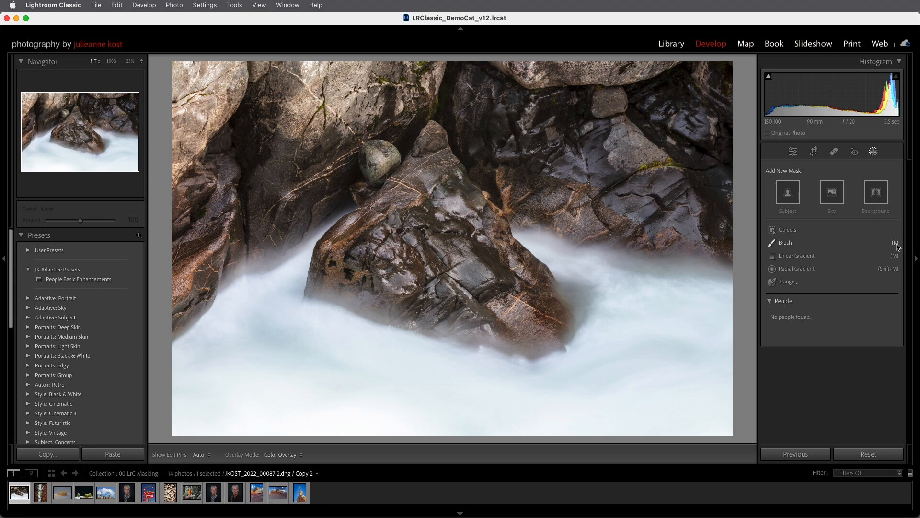
pyautogui.click(803, 247)
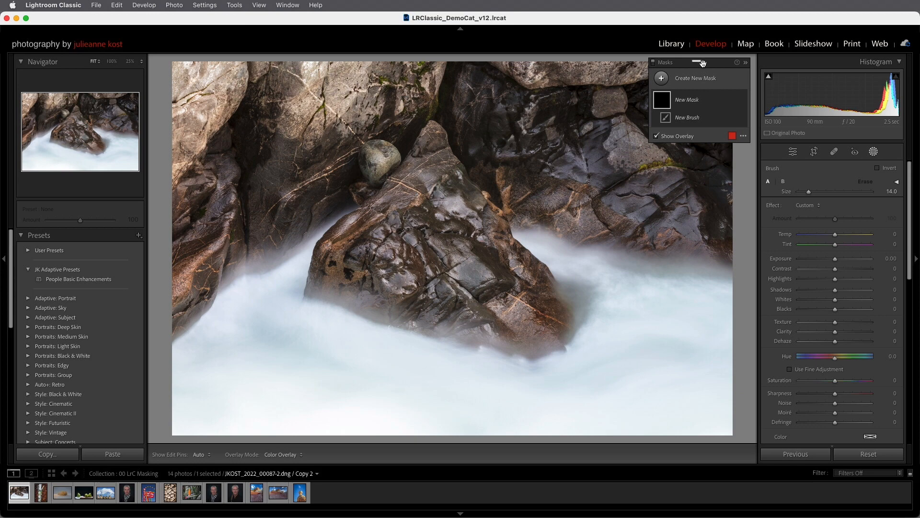
# Step: Move the floating Masks panel against the photo's upper-right edge, and collapse and re-expand it
pyautogui.moveTo(703, 63)
pyautogui.mouseDown()
pyautogui.moveTo(609, 94)
pyautogui.moveTo(612, 257)
pyautogui.moveTo(536, 307)
pyautogui.moveTo(544, 282)
pyautogui.moveTo(650, 244)
pyautogui.moveTo(899, 233)
pyautogui.moveTo(843, 229)
pyautogui.moveTo(830, 163)
pyautogui.moveTo(726, 126)
pyautogui.moveTo(728, 63)
pyautogui.mouseUp()
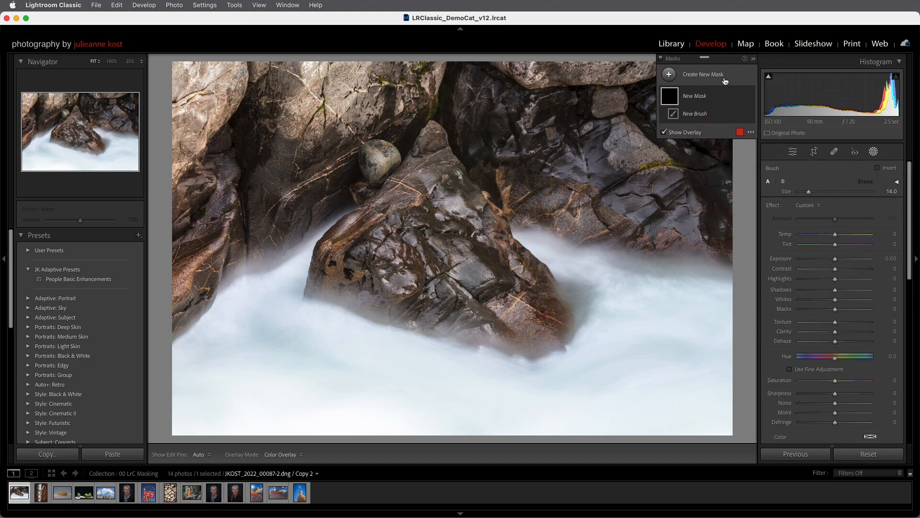
pyautogui.click(753, 60)
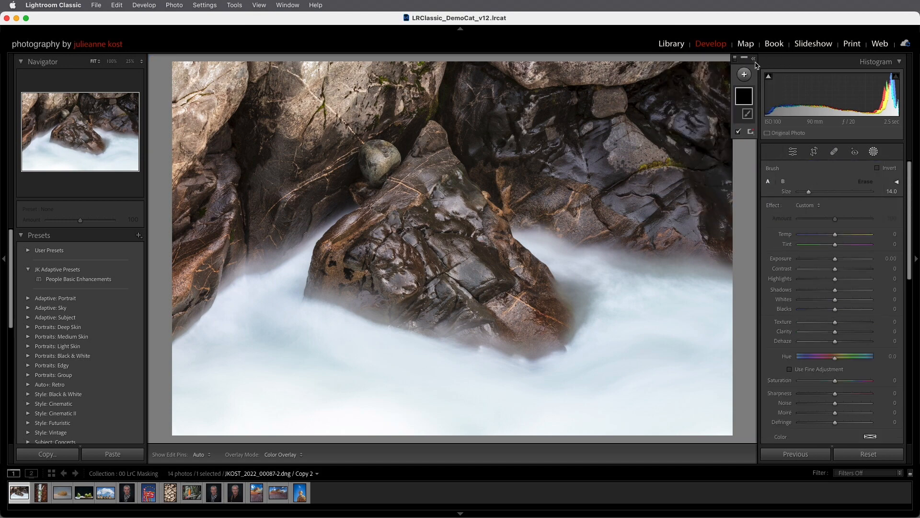
pyautogui.click(753, 61)
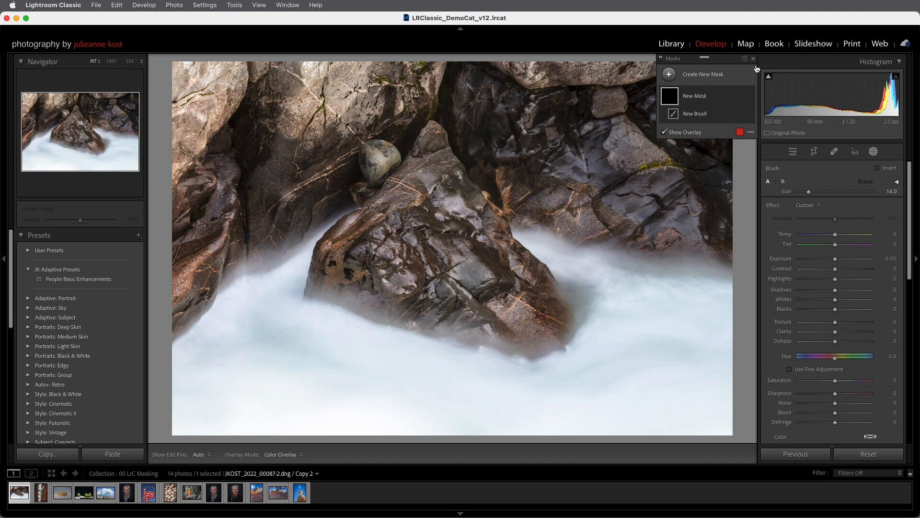
# Step: Expand the brush options and set Size to 25.2, Feather to 44 and Flow to 58
pyautogui.click(896, 182)
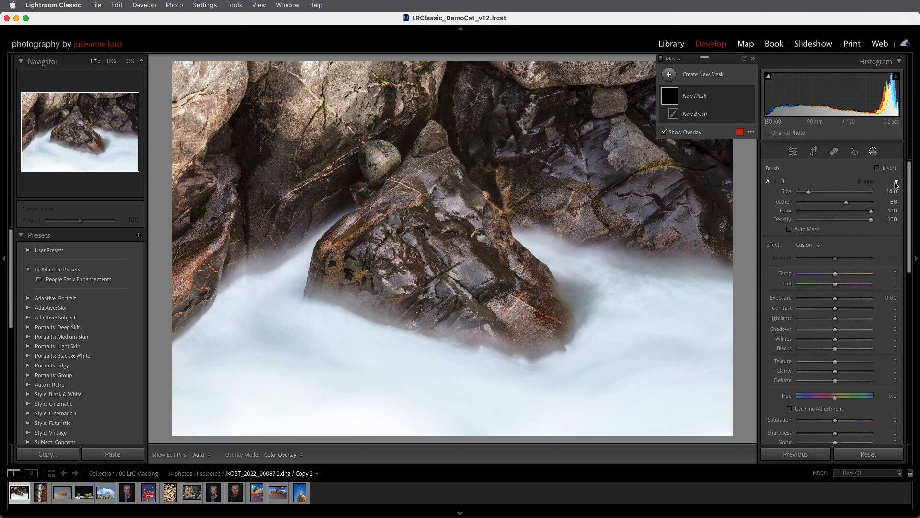
pyautogui.moveTo(809, 192); pyautogui.dragTo(817, 194)
pyautogui.moveTo(846, 202)
pyautogui.mouseDown()
pyautogui.moveTo(822, 206)
pyautogui.moveTo(847, 206)
pyautogui.moveTo(832, 207)
pyautogui.mouseUp()
pyautogui.moveTo(871, 211); pyautogui.dragTo(833, 216)
pyautogui.moveTo(833, 216); pyautogui.dragTo(875, 225)
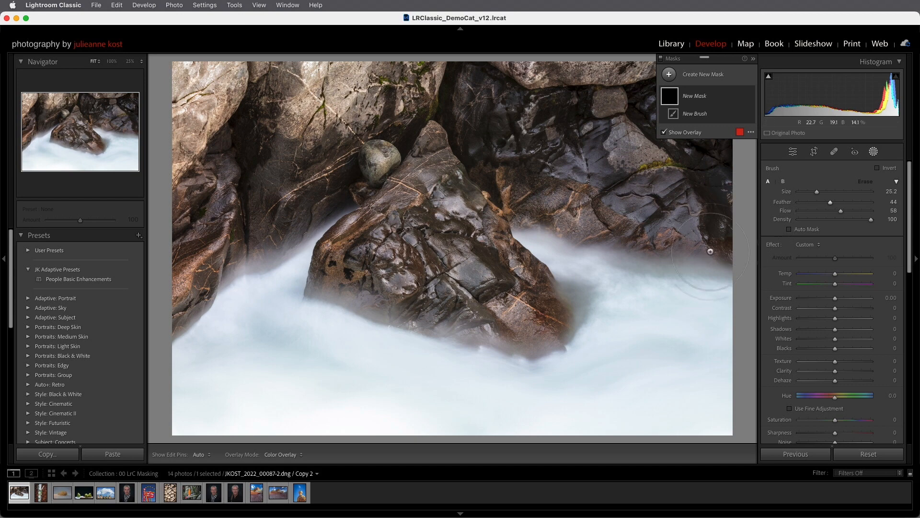
# Step: Try smaller and larger brushes, and set Size to 23, Feather to 69 and Flow to 100
pyautogui.scroll(-8, 685, 302)
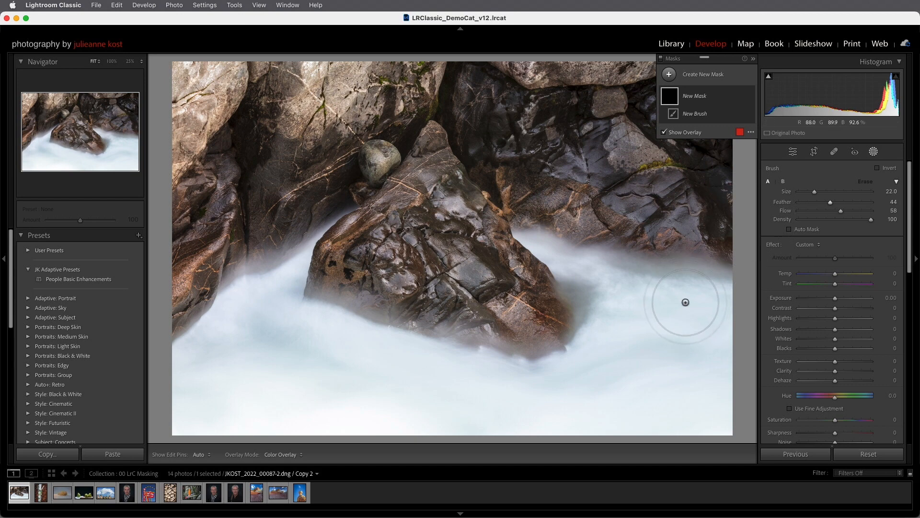
pyautogui.scroll(-2, 685, 301)
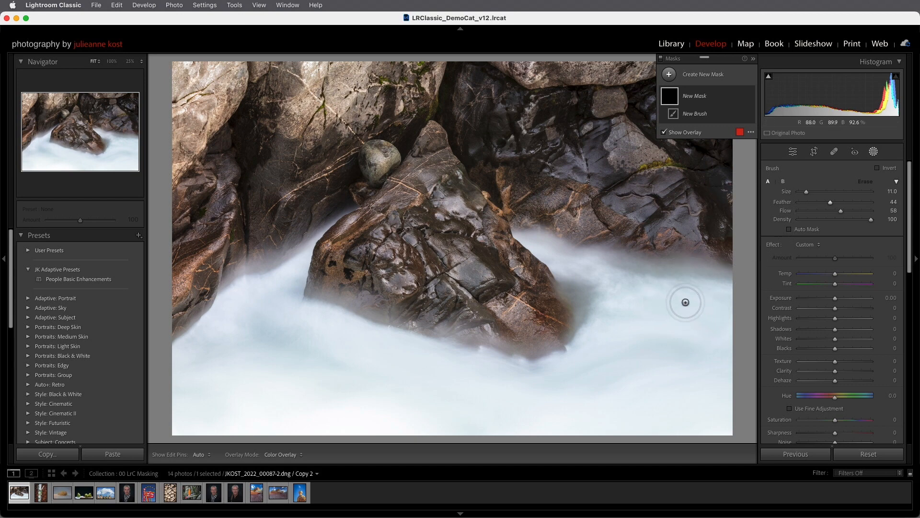
pyautogui.scroll(7, 685, 302)
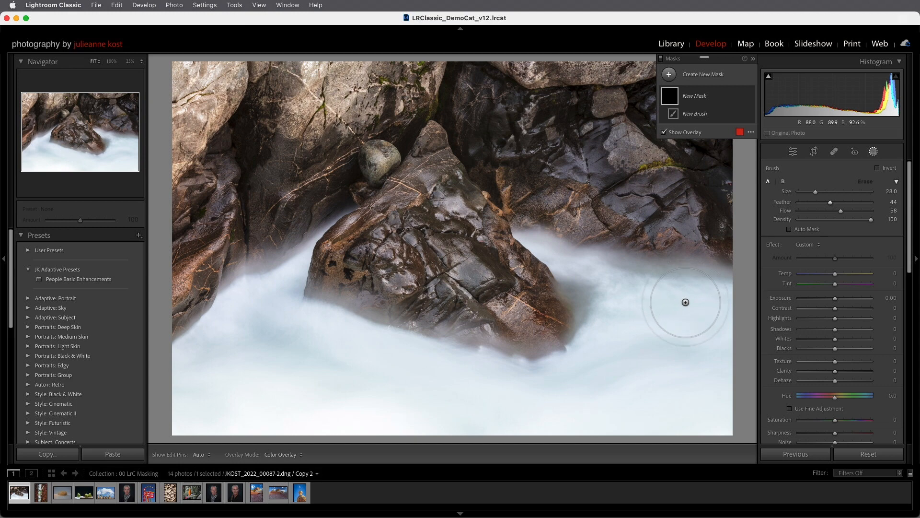
pyautogui.keyDown('shift'); pyautogui.scroll(-3, 685, 302); pyautogui.keyUp('shift')
pyautogui.keyDown('shift'); pyautogui.scroll(3, 686, 302); pyautogui.keyUp('shift')
# Step: Reduce the brush size to 12 and paint the mask over the light rocks along the photo's upper-left edge
pyautogui.press('[')
pyautogui.press('[')
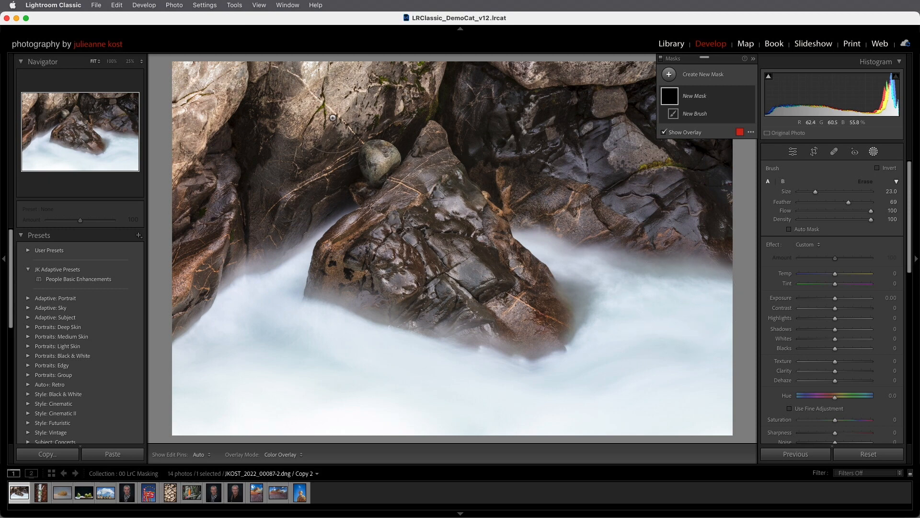
pyautogui.press('[')
pyautogui.press('[')
pyautogui.press('[')
pyautogui.press('[')
pyautogui.press('[')
pyautogui.press('[')
pyautogui.press('[')
pyautogui.press('[')
pyautogui.press('[')
pyautogui.moveTo(212, 83)
pyautogui.mouseDown()
pyautogui.moveTo(178, 74)
pyautogui.moveTo(221, 61)
pyautogui.moveTo(220, 90)
pyautogui.moveTo(171, 156)
pyautogui.moveTo(263, 59)
pyautogui.moveTo(293, 72)
pyautogui.moveTo(287, 94)
pyautogui.moveTo(297, 122)
pyautogui.moveTo(329, 93)
pyautogui.moveTo(337, 66)
pyautogui.moveTo(313, 77)
pyautogui.moveTo(343, 97)
pyautogui.moveTo(341, 123)
pyautogui.moveTo(362, 78)
pyautogui.moveTo(350, 99)
pyautogui.moveTo(390, 76)
pyautogui.moveTo(392, 109)
pyautogui.moveTo(463, 67)
pyautogui.mouseUp()
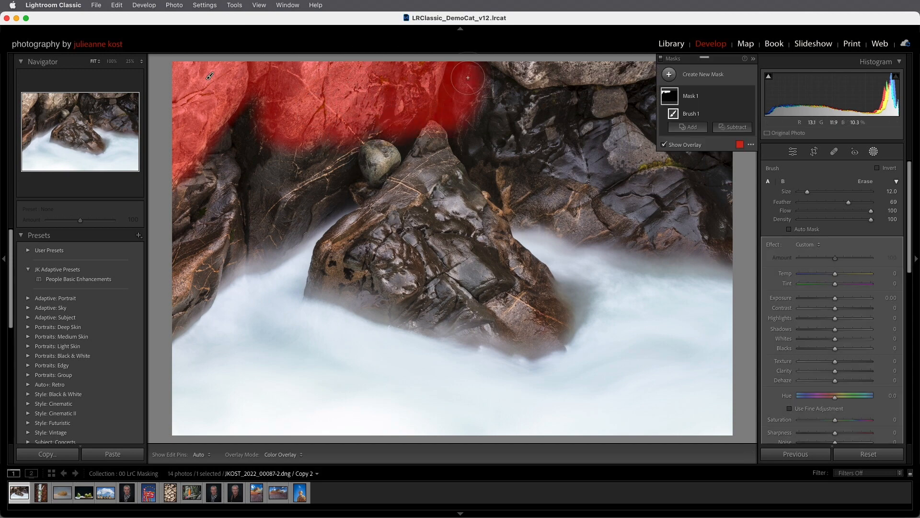
# Step: Change the mask overlay colour to green and lower the overlay's opacity to slightly under half
pyautogui.click(740, 149)
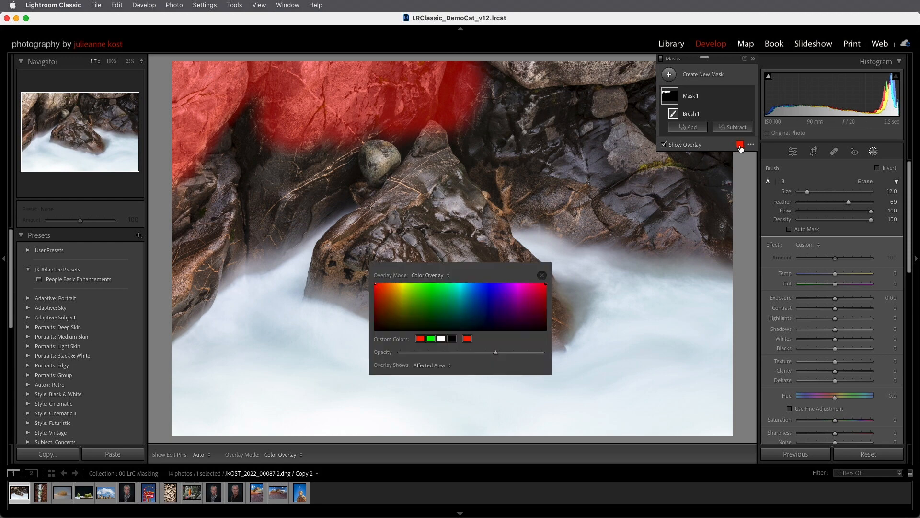
pyautogui.moveTo(526, 285)
pyautogui.mouseDown()
pyautogui.moveTo(413, 301)
pyautogui.moveTo(463, 301)
pyautogui.mouseUp()
pyautogui.click(419, 339)
pyautogui.click(431, 339)
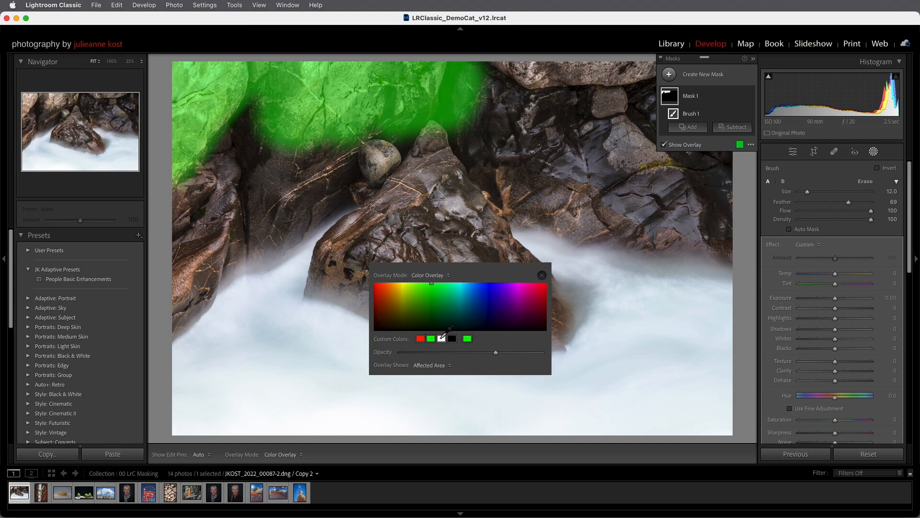
pyautogui.moveTo(495, 353); pyautogui.dragTo(464, 354)
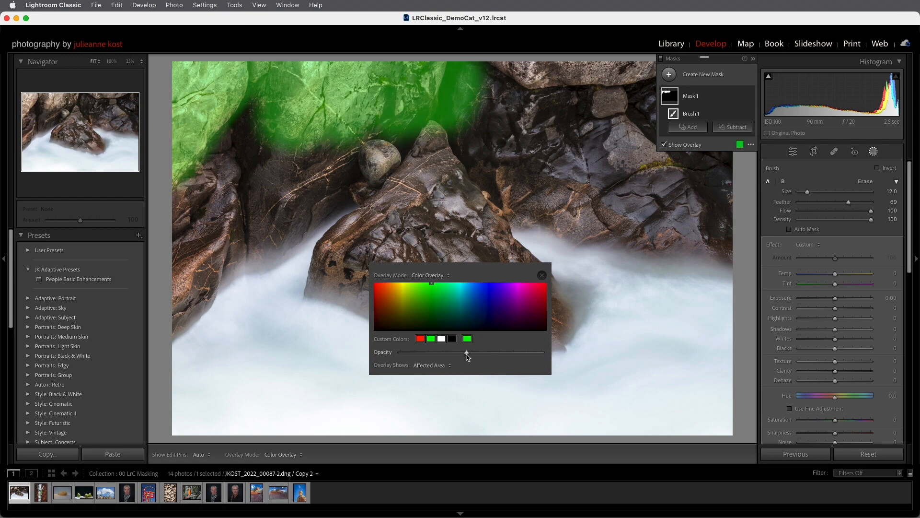
# Step: Review the overlay area and mode choices, keeping Affected Area and Color Overlay, and set the overlay colour to red
pyautogui.click(437, 365)
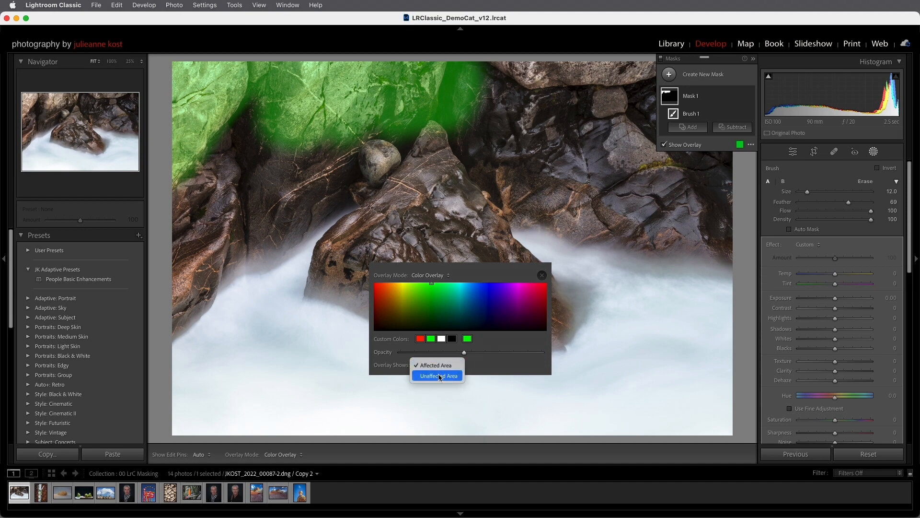
pyautogui.click(440, 365)
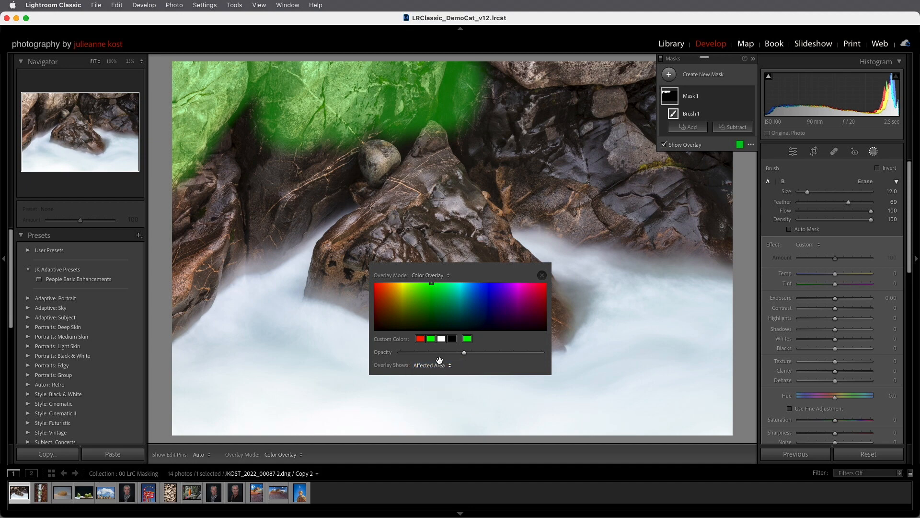
pyautogui.click(442, 276)
pyautogui.click(496, 277)
pyautogui.click(421, 338)
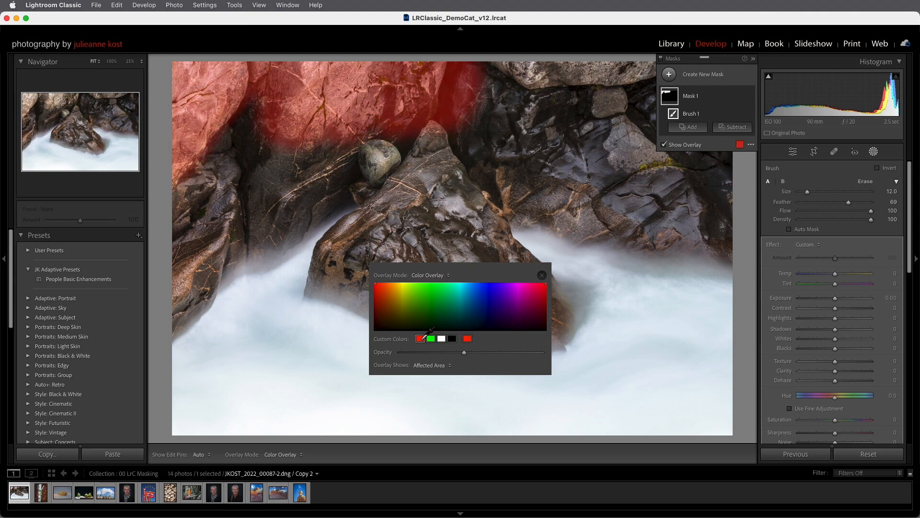
pyautogui.click(542, 275)
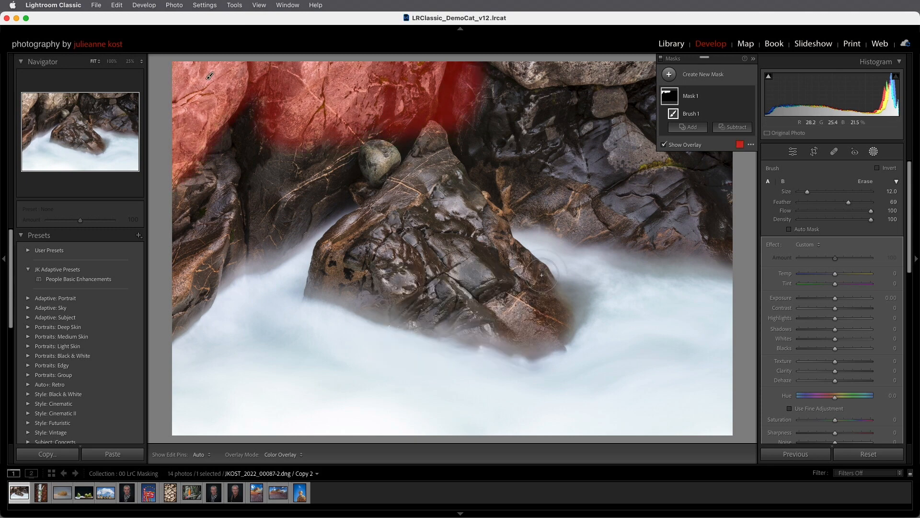
# Step: Set the brush mask's Exposure to -1.52 and toggle the overlay to check the masked rocks
pyautogui.moveTo(835, 298); pyautogui.dragTo(820, 299)
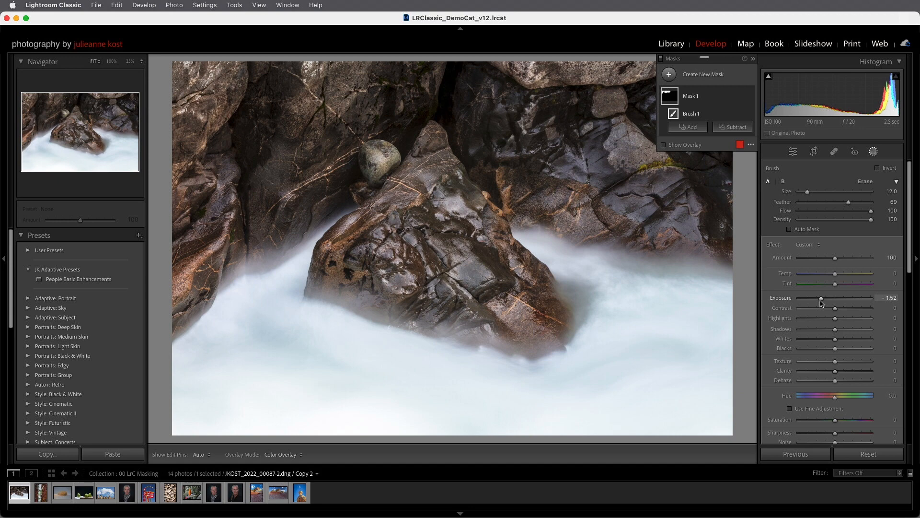
pyautogui.press('o')
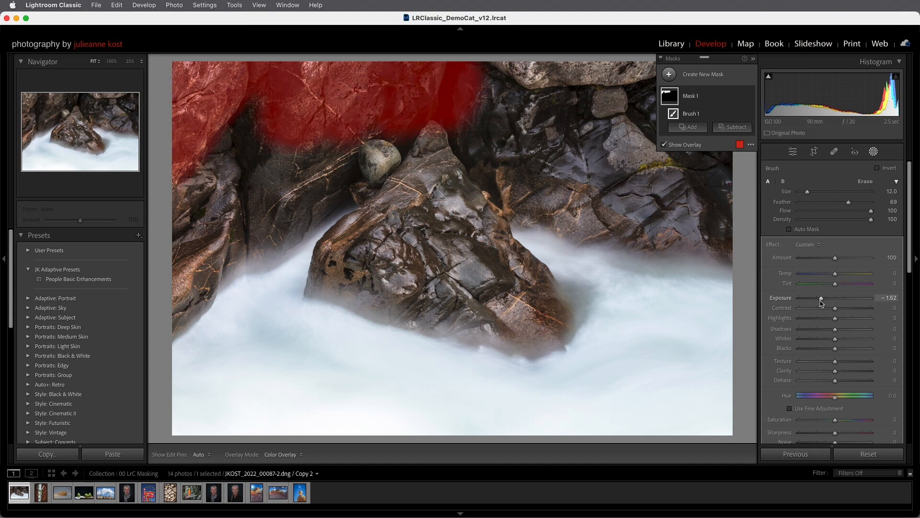
pyautogui.press('o')
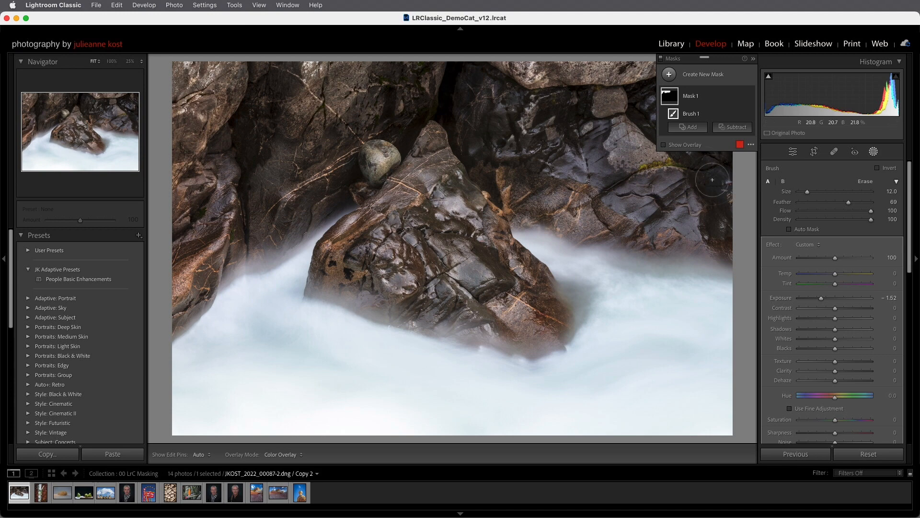
# Step: Compare the darkened rocks with and without the red overlay, also previewing it from the mask's edit pin
pyautogui.click(664, 145)
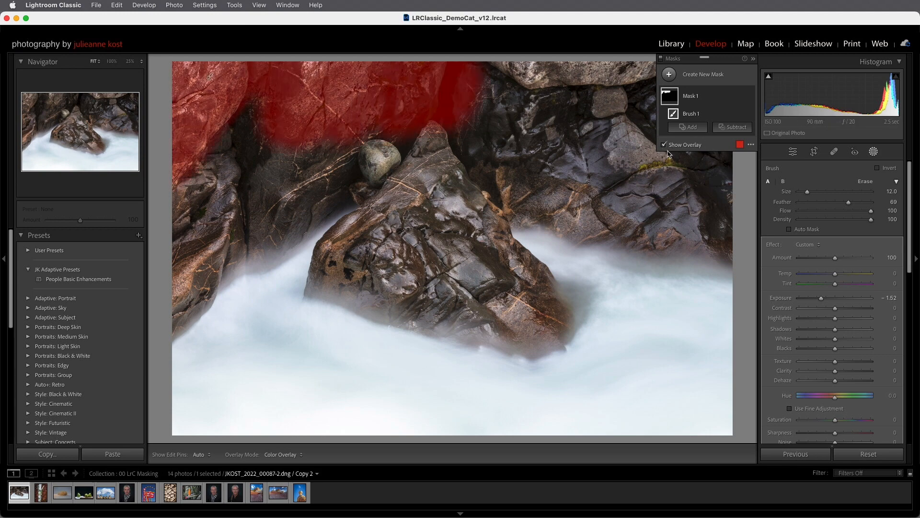
pyautogui.click(664, 144)
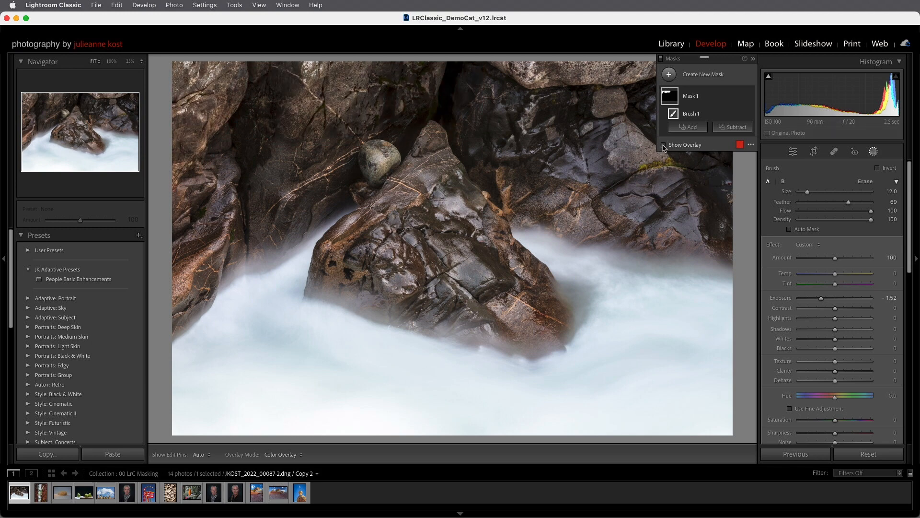
pyautogui.click(664, 144)
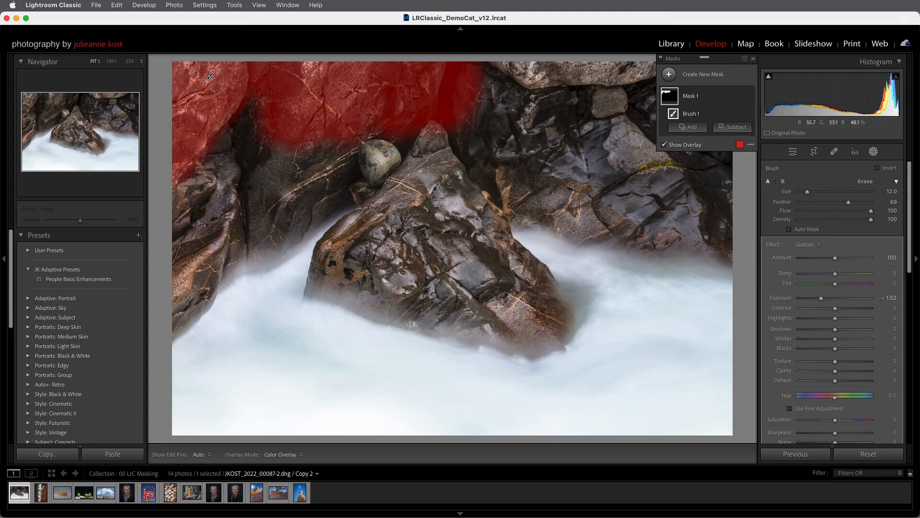
pyautogui.press('o')
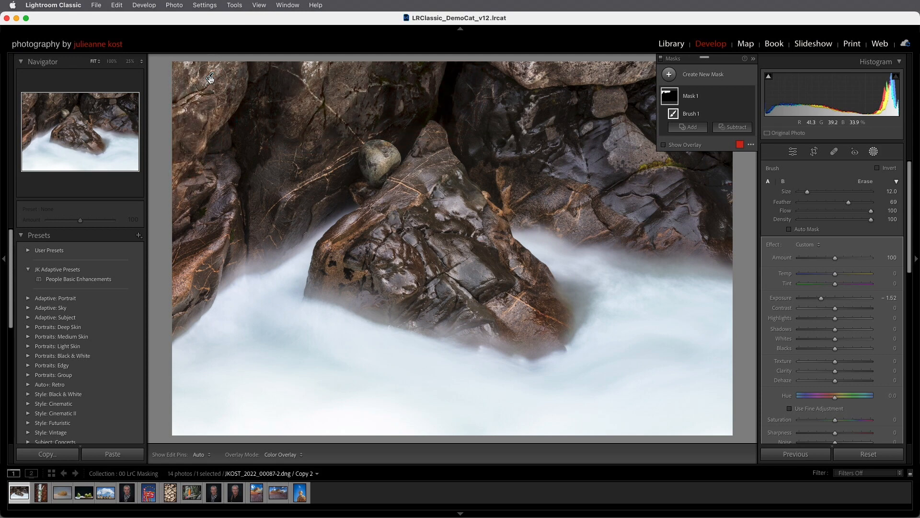
pyautogui.moveTo(210, 77)
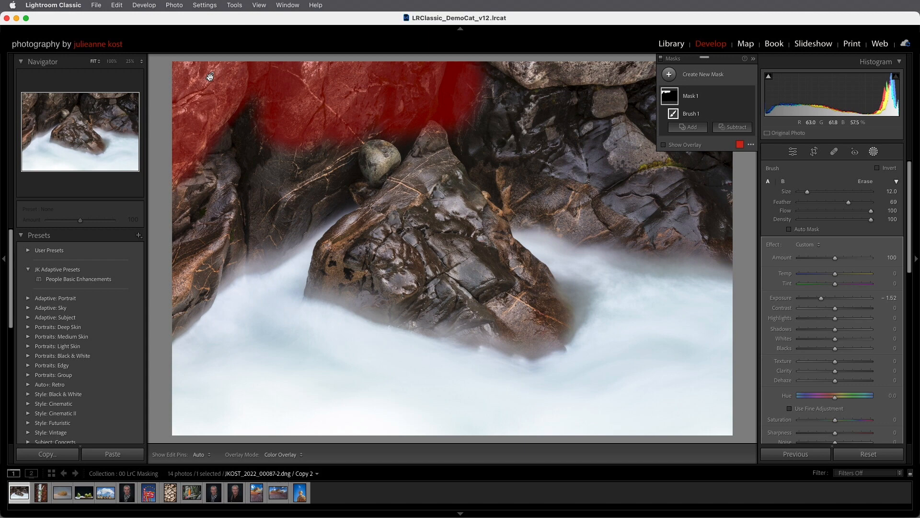
pyautogui.press('o')
# Step: Enlarge the Erase brush and remove the mask's spill over the dark rock at its right end
pyautogui.click(864, 181)
pyautogui.press(']')
pyautogui.press(']')
pyautogui.press(']')
pyautogui.press(']')
pyautogui.moveTo(486, 82)
pyautogui.mouseDown()
pyautogui.moveTo(473, 78)
pyautogui.moveTo(448, 93)
pyautogui.moveTo(425, 123)
pyautogui.moveTo(469, 114)
pyautogui.mouseUp()
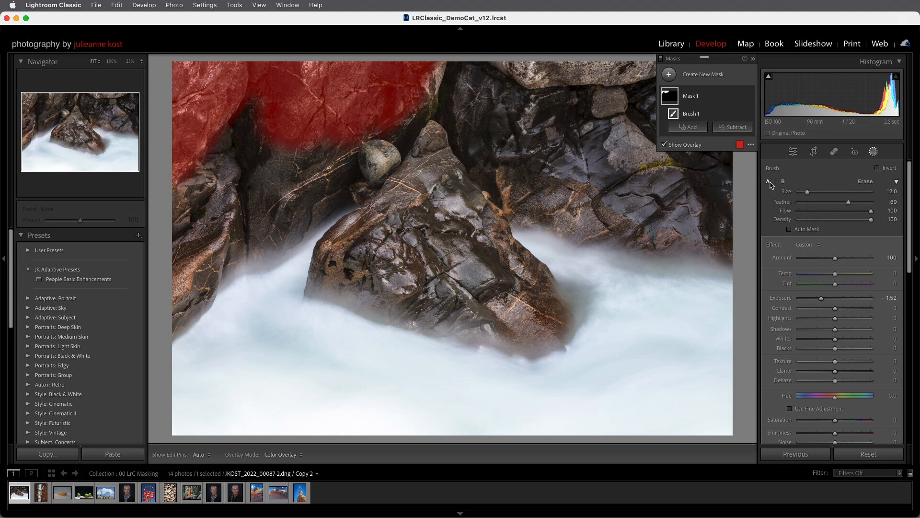
# Step: Set the painting brush's Flow to 40 and move the Masks panel down over the water beside the central rock
pyautogui.press('alt')
pyautogui.press('alt')
pyautogui.moveTo(695, 58); pyautogui.dragTo(658, 272)
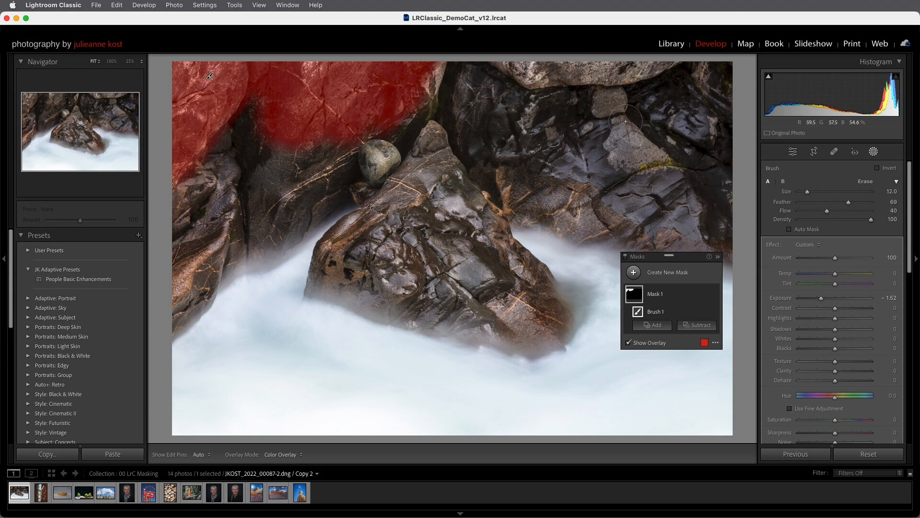
# Step: With the edit pins and Masks panel hidden, paint the light rock along the photo's upper-right edge with a size 10 brush
pyautogui.press('[')
pyautogui.press('[')
pyautogui.press('h')
pyautogui.moveTo(586, 64)
pyautogui.mouseDown()
pyautogui.moveTo(568, 70)
pyautogui.moveTo(665, 60)
pyautogui.moveTo(519, 65)
pyautogui.mouseUp()
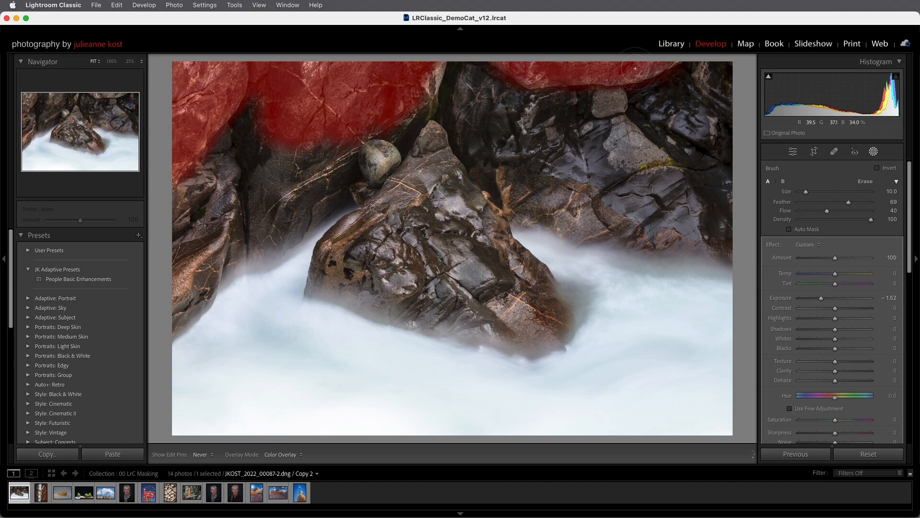
# Step: Set the brush size to 8 and toggle the edit pins and Masks panel, leaving them shown
pyautogui.press('h')
pyautogui.press('[')
pyautogui.press('[')
pyautogui.press('h')
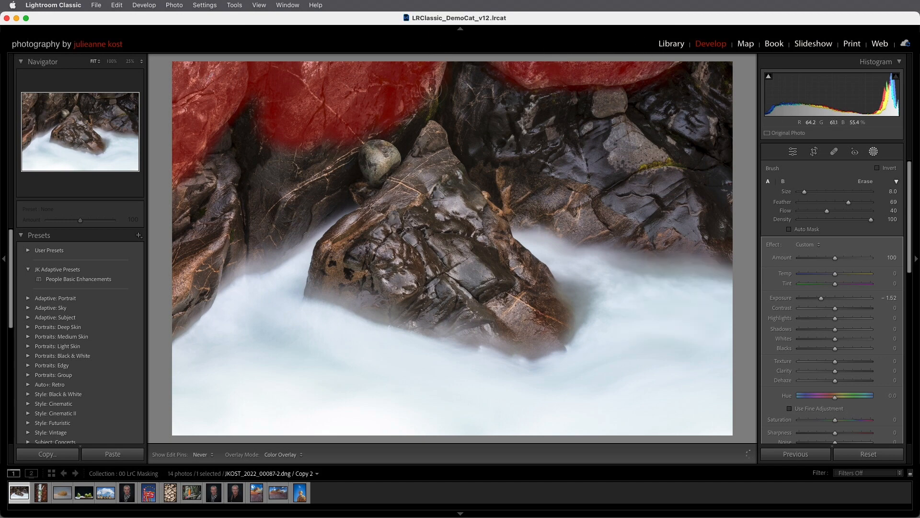
pyautogui.press('h')
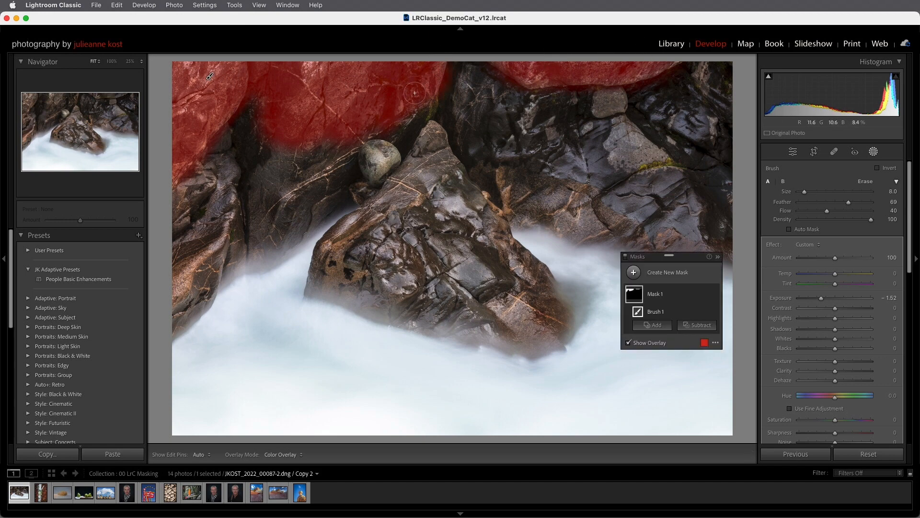
# Step: Set the Erase brush's Flow to 38 and toggle the edit pins and Masks panel off and on
pyautogui.press('alt')
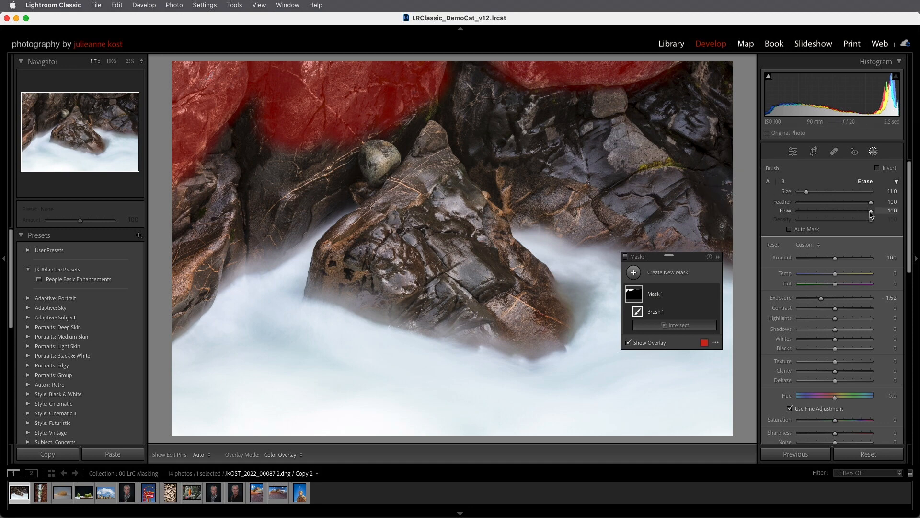
pyautogui.moveTo(872, 214); pyautogui.dragTo(825, 214)
pyautogui.press('h')
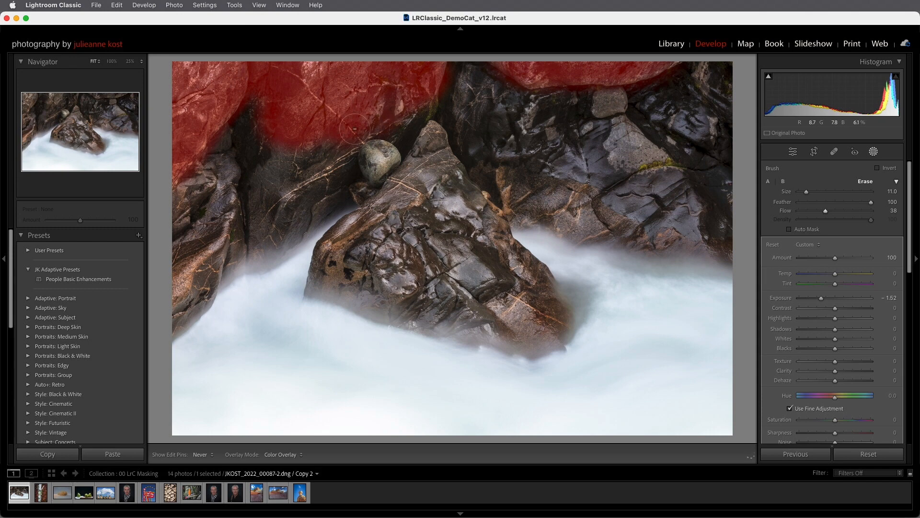
pyautogui.press('h')
pyautogui.press('alt')
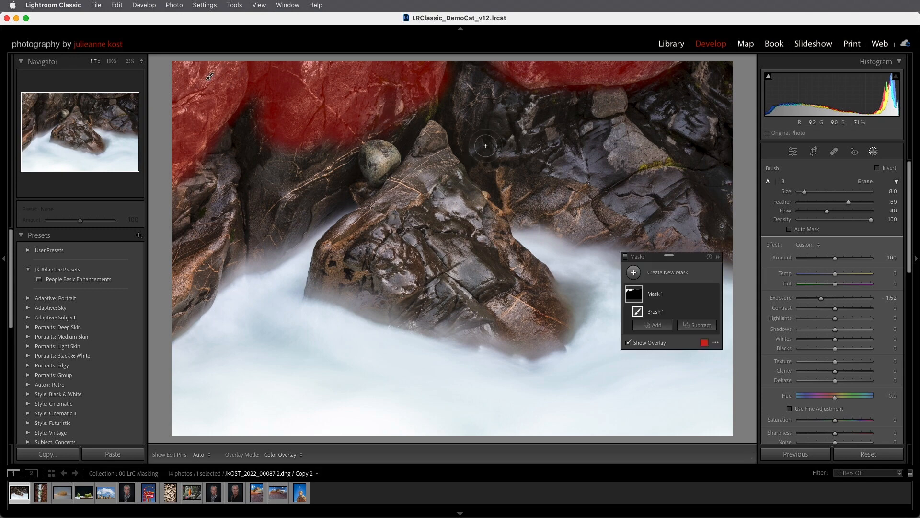
# Step: Hide the mask overlay and compare the photo with Mask 1 turned off and on
pyautogui.press('o')
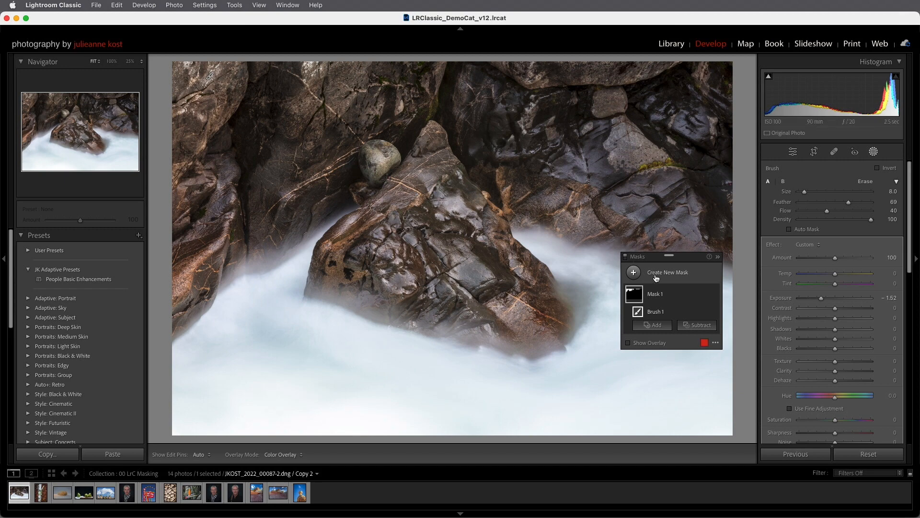
pyautogui.click(715, 295)
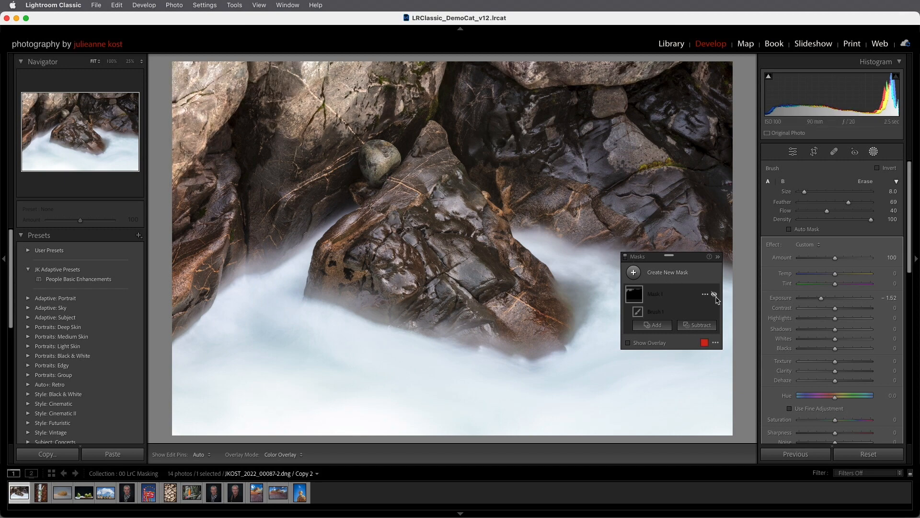
pyautogui.click(714, 296)
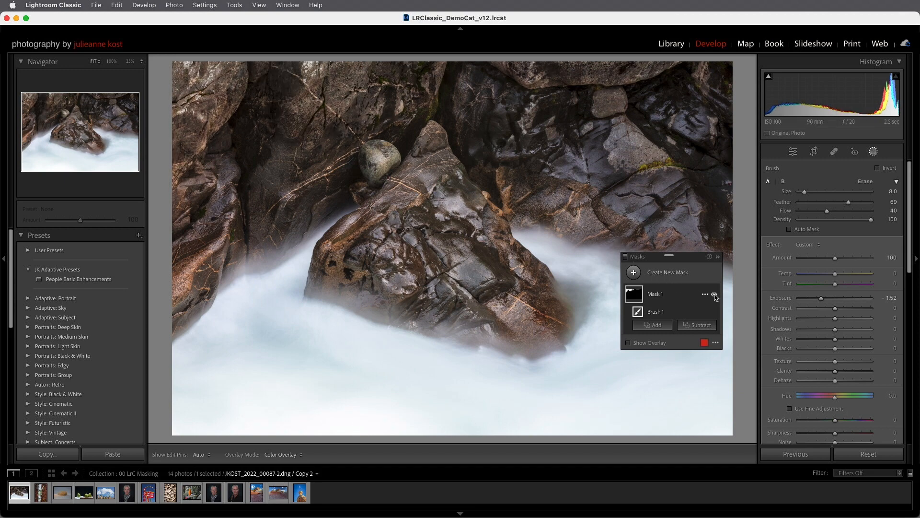
# Step: Review the overlay color settings and the available mask overlay modes, keeping Color Overlay
pyautogui.click(715, 343)
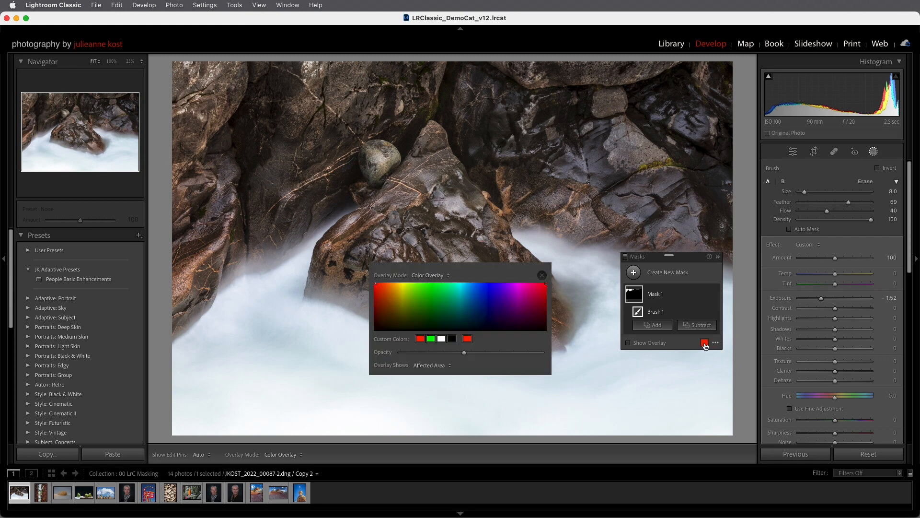
pyautogui.click(436, 276)
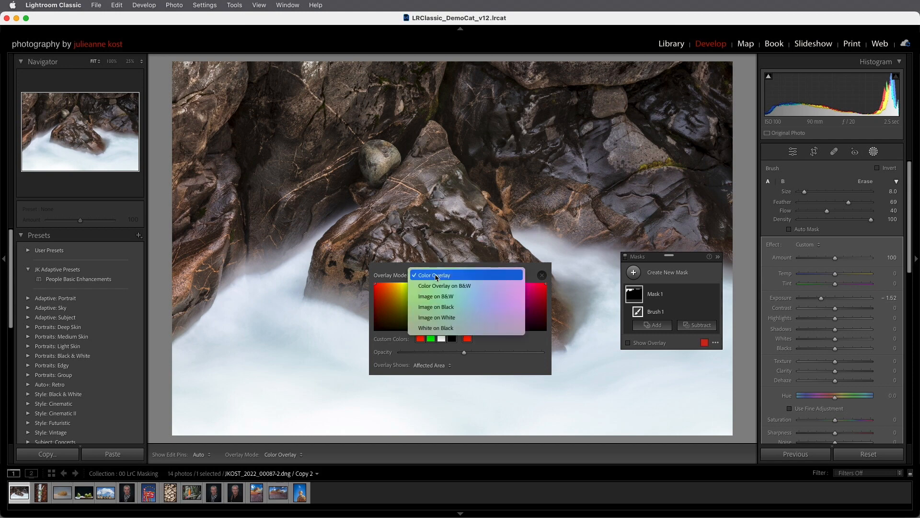
pyautogui.click(436, 276)
pyautogui.click(542, 275)
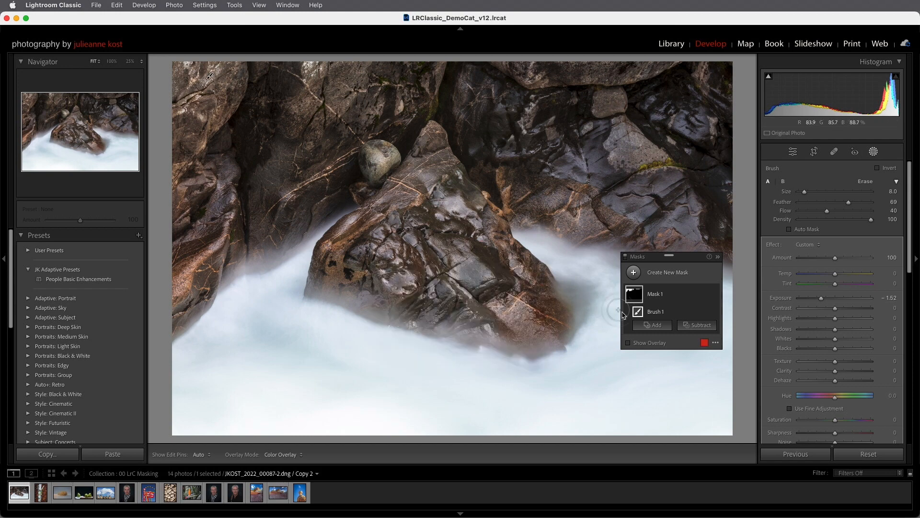
pyautogui.click(715, 343)
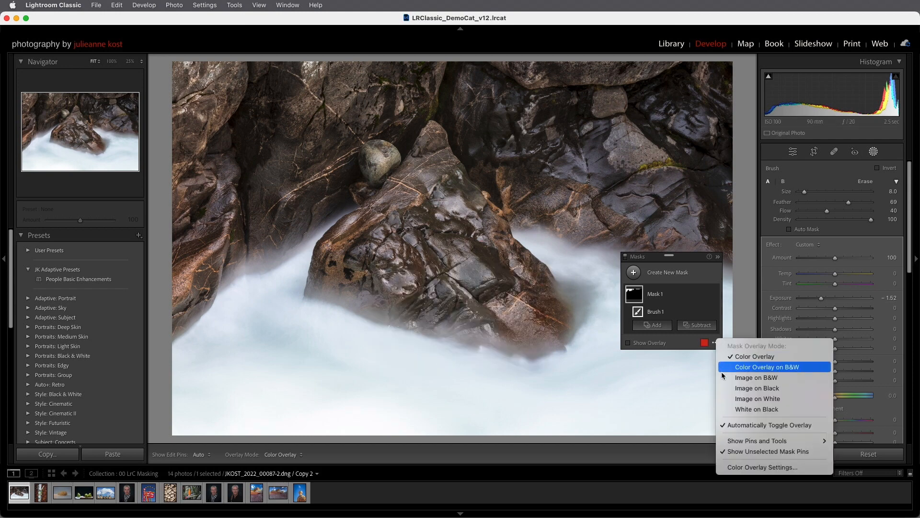
pyautogui.click(617, 392)
# Step: Inspect the mask in White on Black overlay mode and return to Color Overlay with the overlay shown
pyautogui.click(293, 455)
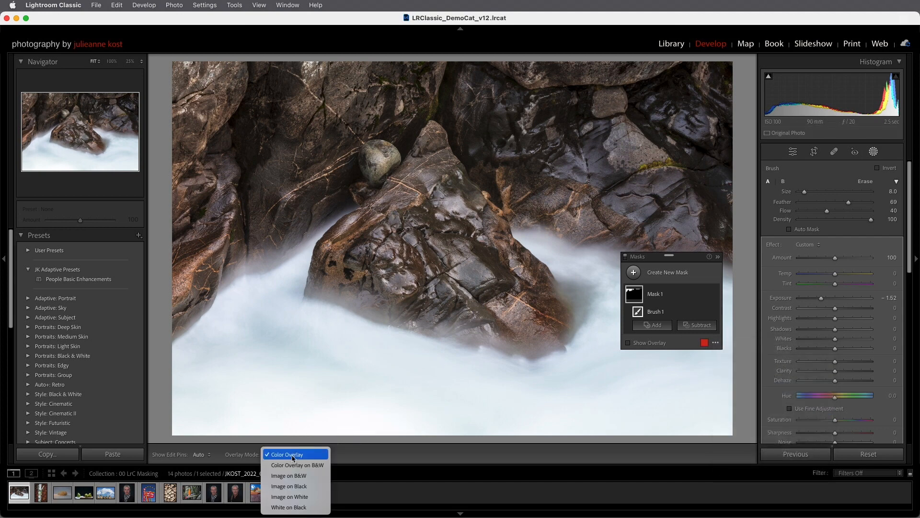
pyautogui.click(294, 507)
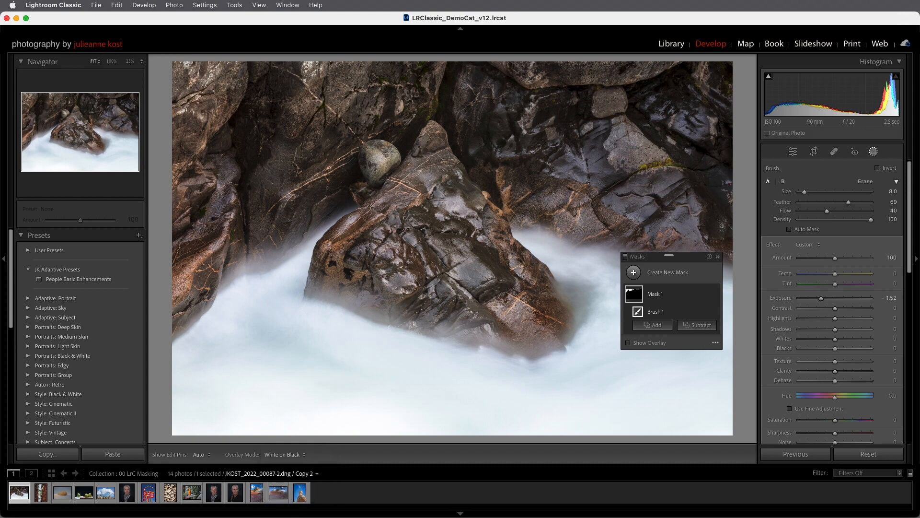
pyautogui.press('o')
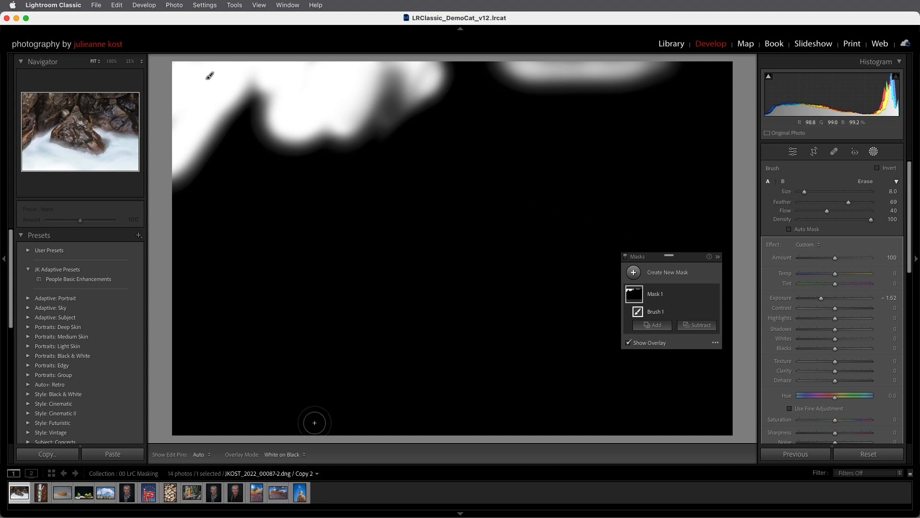
pyautogui.click(291, 454)
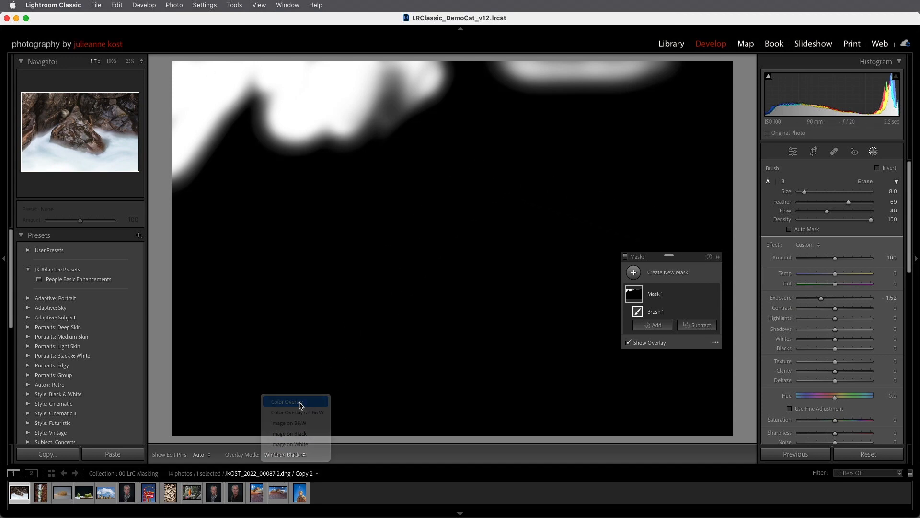
pyautogui.click(298, 402)
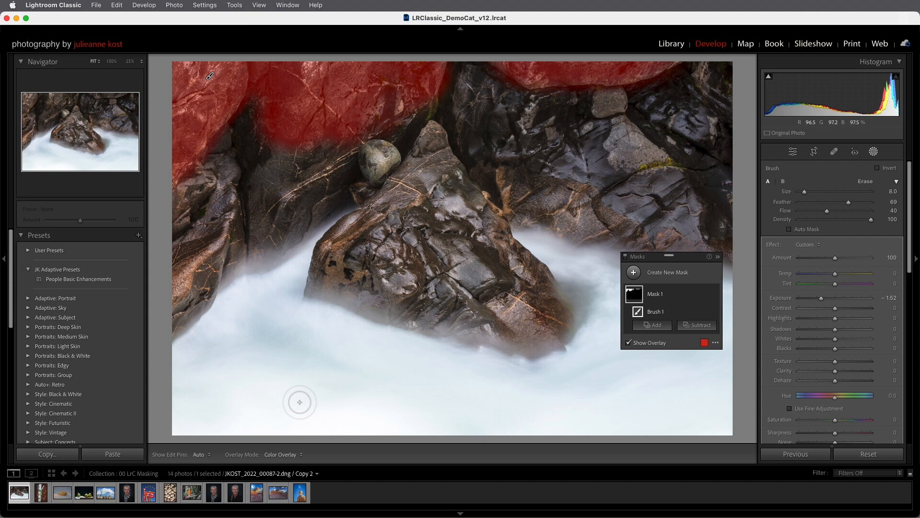
# Step: Cycle the mask through all the overlay modes until it is back on Color Overlay
pyautogui.press('alt')
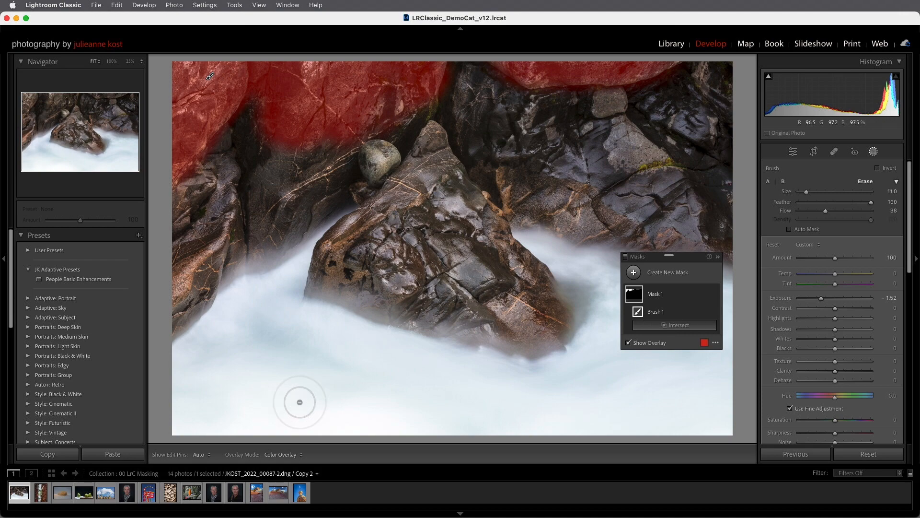
pyautogui.hotkey('shift', 'o')
pyautogui.hotkey('shift', 'o')
pyautogui.hotkey('shift', 'o')
pyautogui.hotkey('shift', 'o')
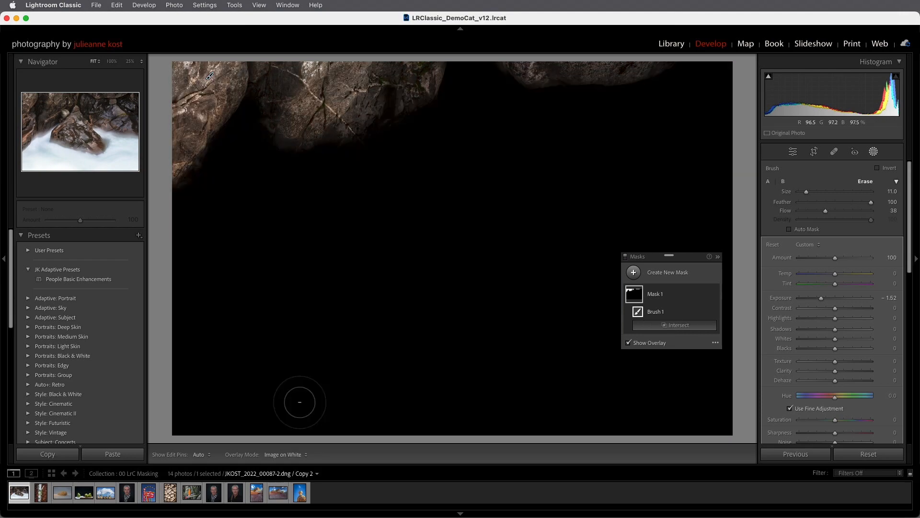
pyautogui.hotkey('shift', 'o')
pyautogui.hotkey('shift', 'o')
pyautogui.hotkey('shift', 'o')
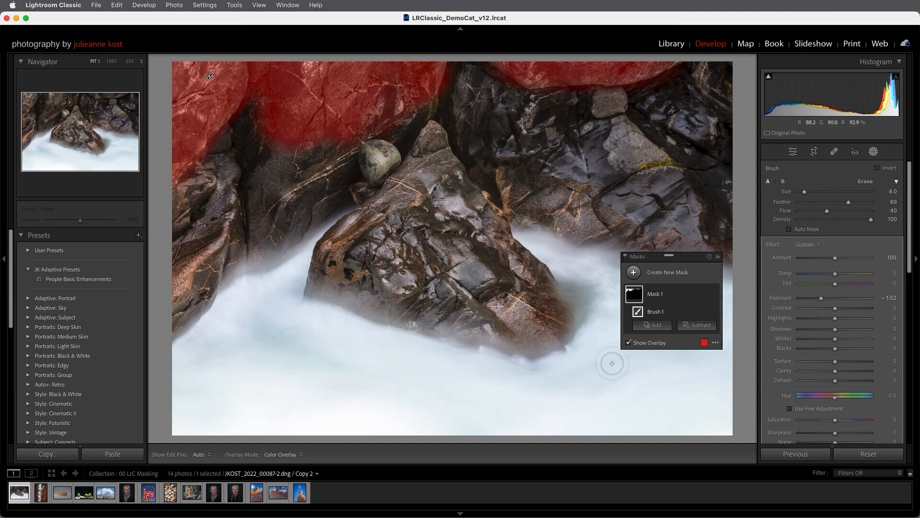
# Step: Cycle through the overlay colors back to red and hide the mask overlay
pyautogui.click(704, 344)
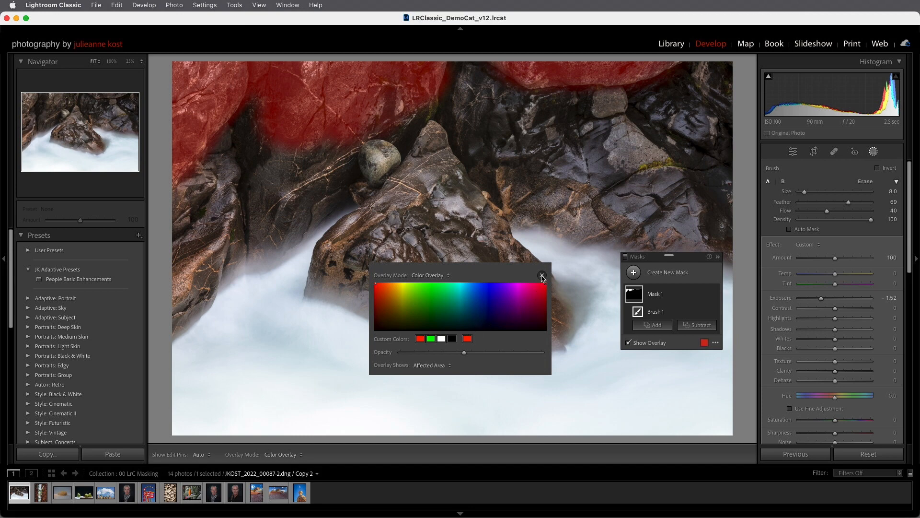
pyautogui.click(542, 275)
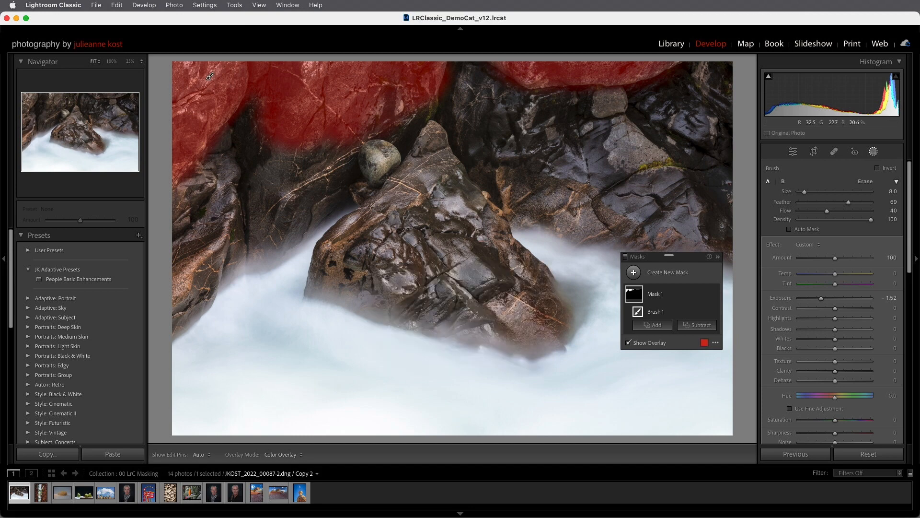
pyautogui.hotkey('shift', 'o')
pyautogui.hotkey('shift', 'o')
pyautogui.hotkey('shift', 'o')
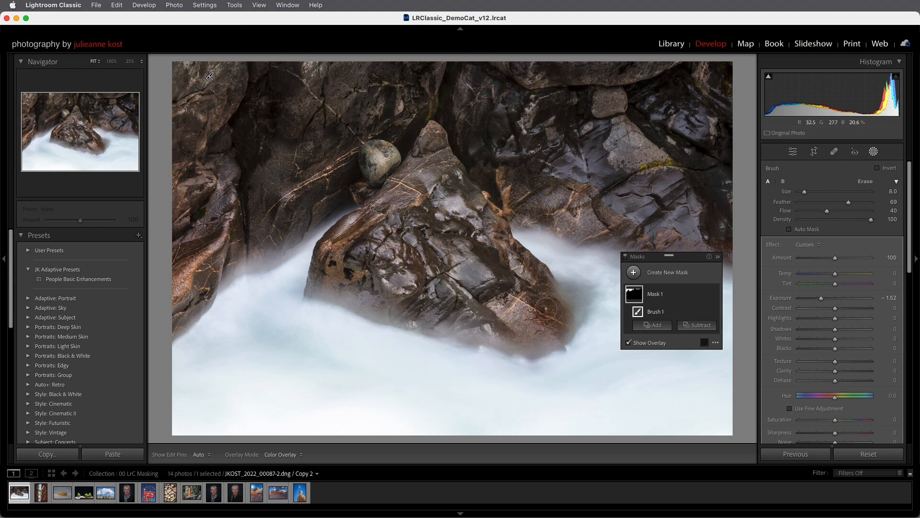
pyautogui.hotkey('shift', 'o')
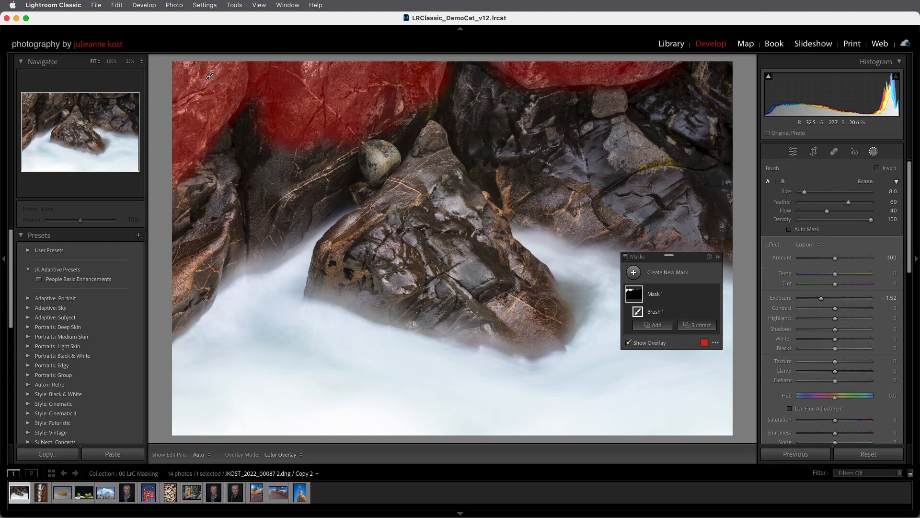
pyautogui.press('o')
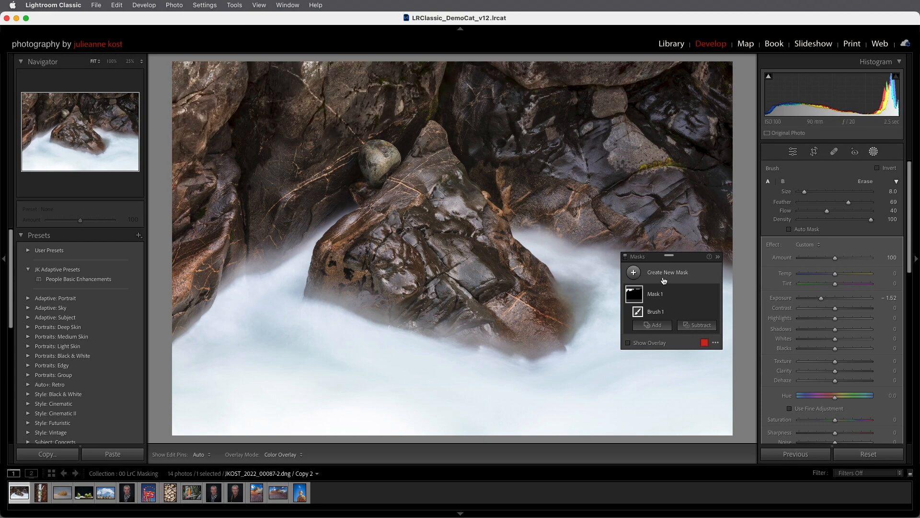
# Step: Move the Masks panel to the photo's upper-right corner and switch between brushes A and B, ending on A
pyautogui.moveTo(669, 259); pyautogui.dragTo(696, 64)
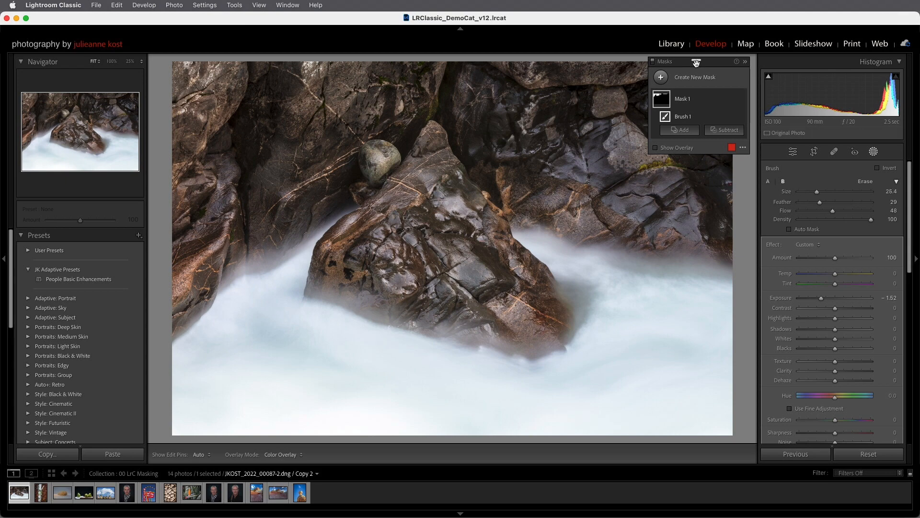
pyautogui.press('/')
pyautogui.click(783, 181)
# Step: Invert the brush mask and restore it twice to compare the effect on the rocks and water
pyautogui.click(879, 168)
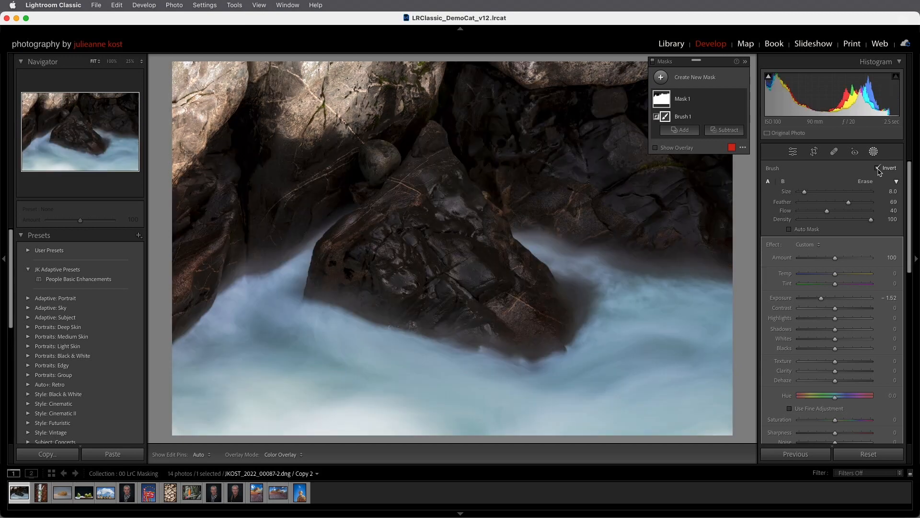
pyautogui.click(879, 168)
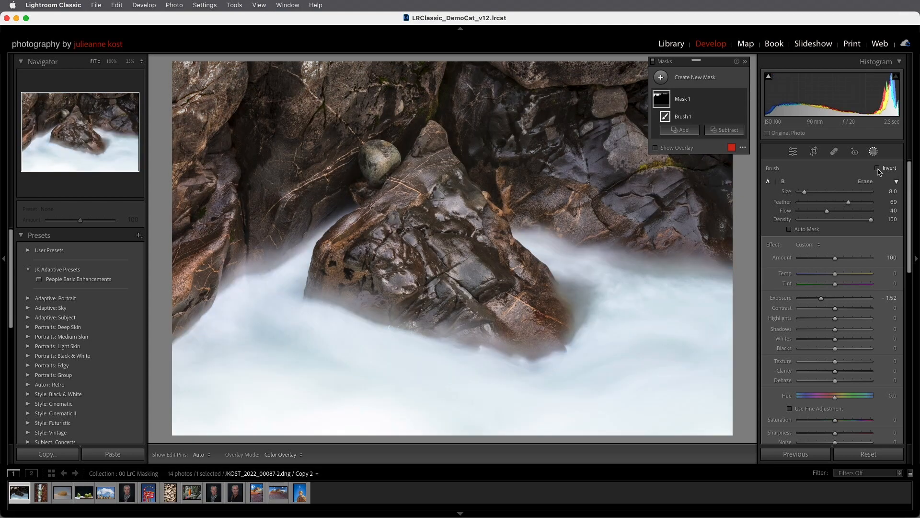
pyautogui.click(878, 168)
pyautogui.click(879, 168)
# Step: Look over the masking help and keyboard shortcut overview and close it
pyautogui.click(736, 62)
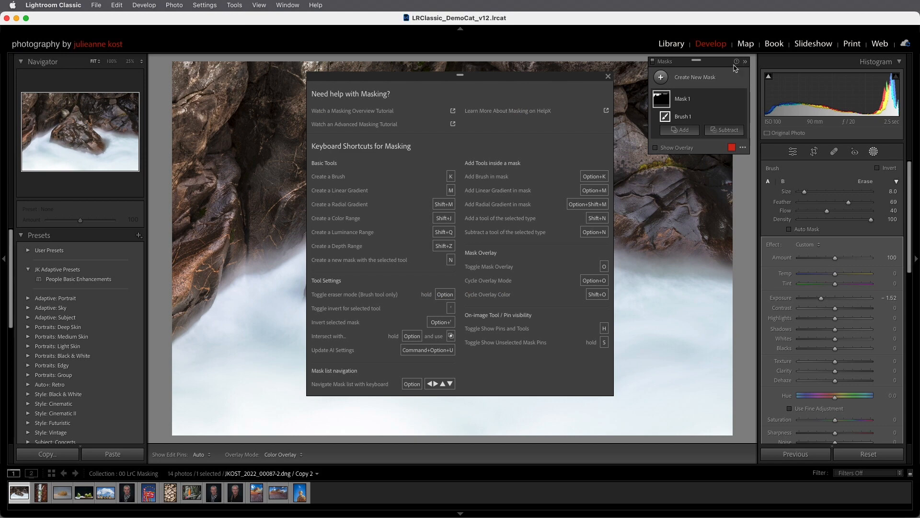
pyautogui.click(608, 77)
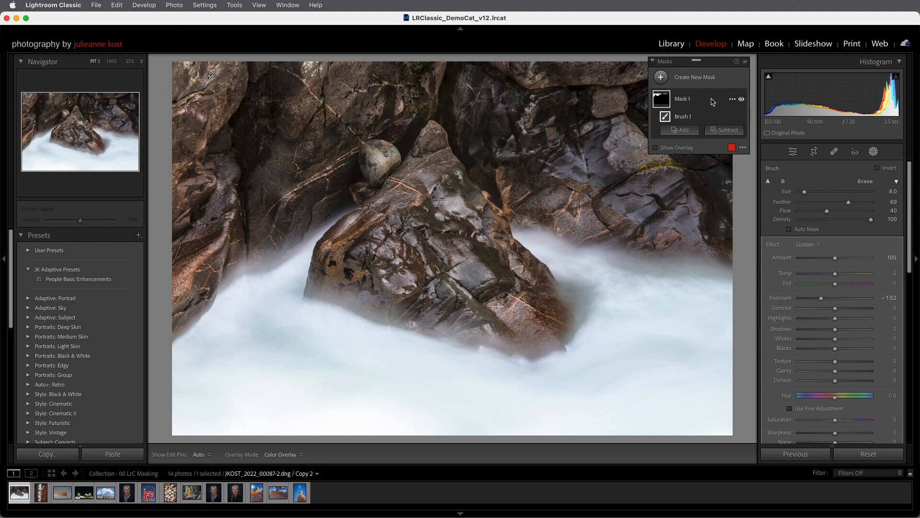
# Step: Rename Mask 1 as "Darken top rocks" and toggle its visibility off and on to compare
pyautogui.click(732, 99)
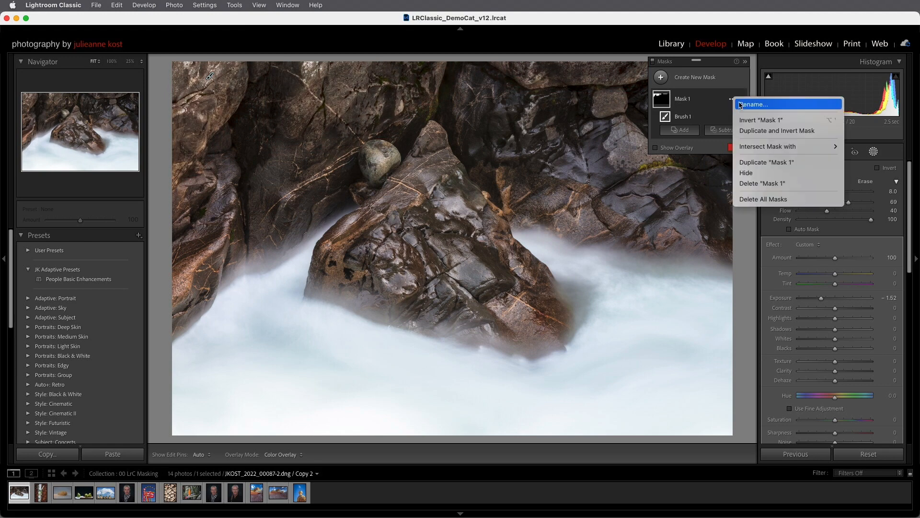
pyautogui.click(716, 101)
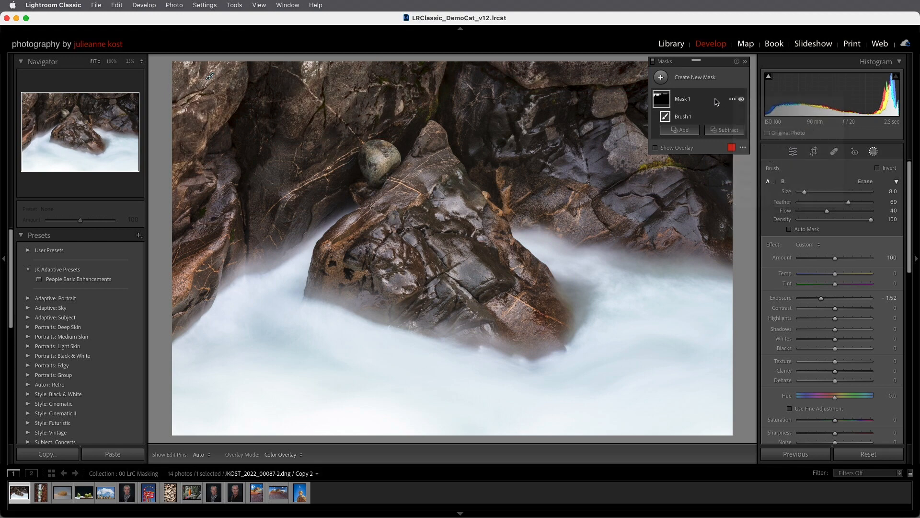
pyautogui.doubleClick(681, 101)
pyautogui.write('Dar')
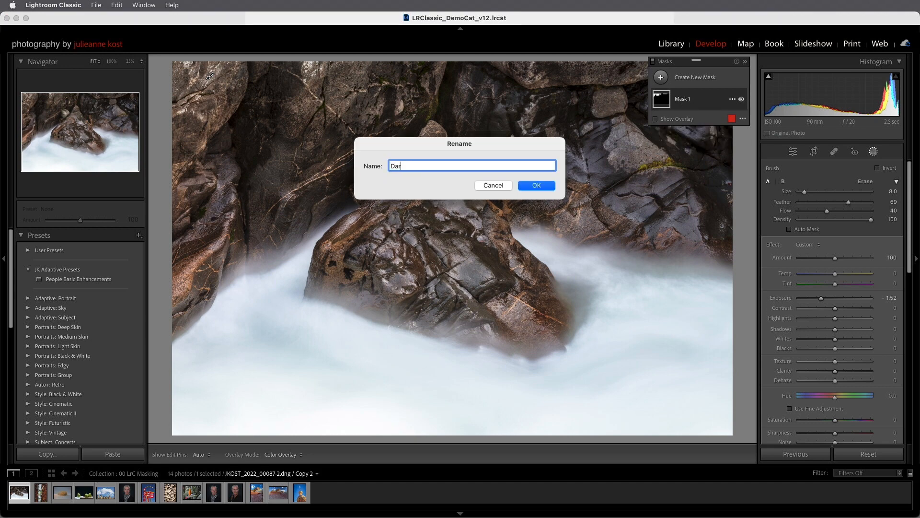
pyautogui.write('ken top rocks')
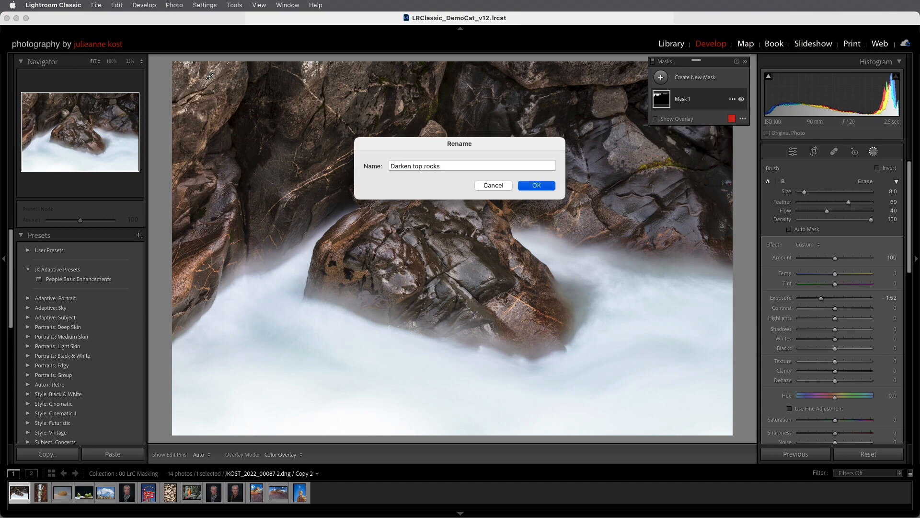
pyautogui.press('Return')
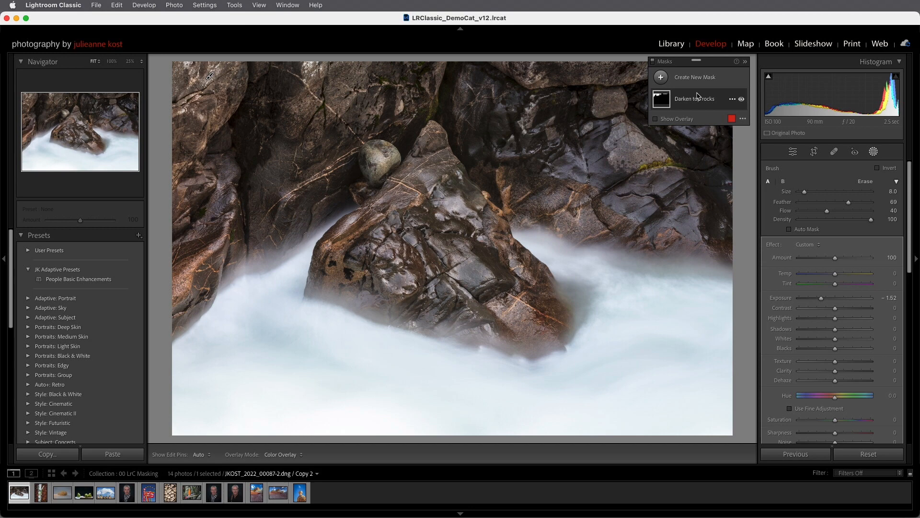
pyautogui.click(742, 99)
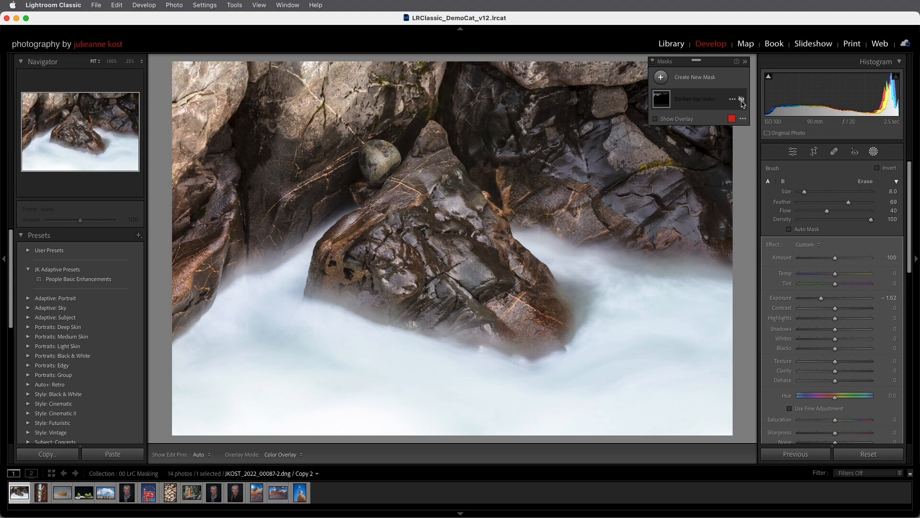
pyautogui.click(742, 100)
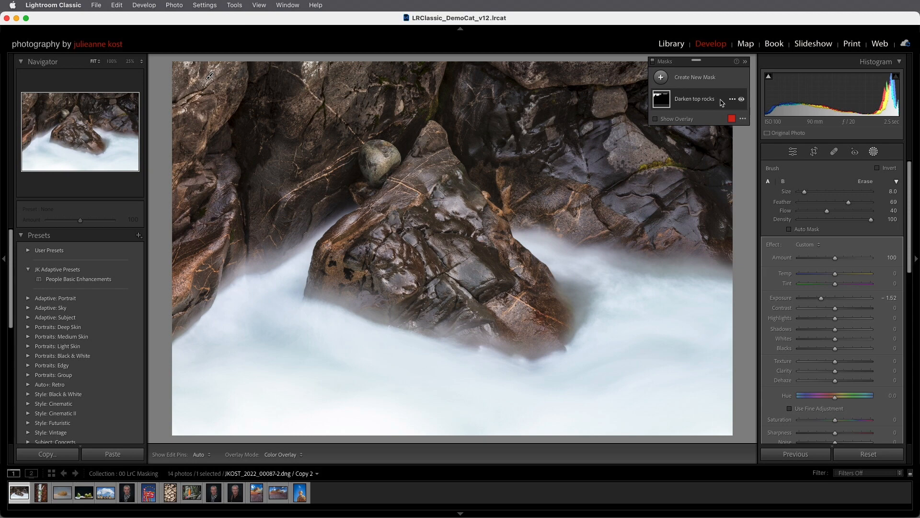
# Step: Expand the Darken top rocks mask to show its brush component and look over the mask's available commands
pyautogui.click(722, 102)
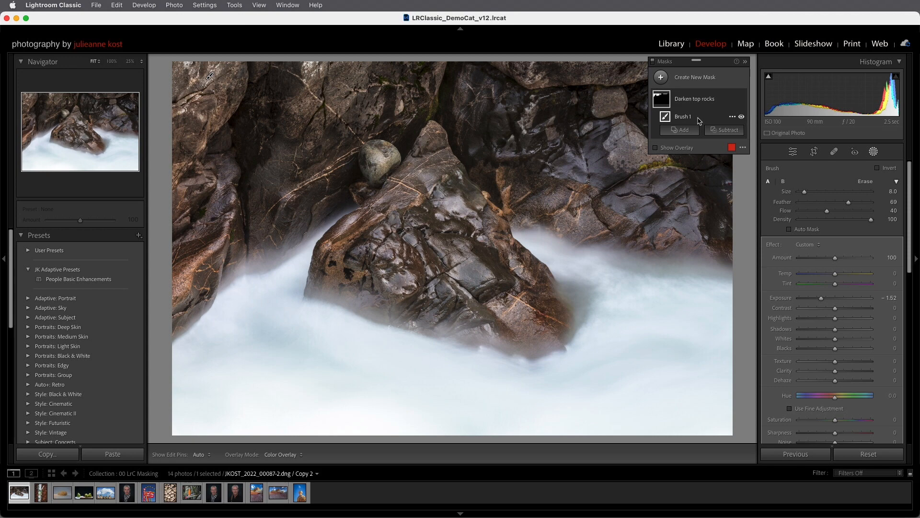
pyautogui.moveTo(731, 103)
pyautogui.click(732, 100)
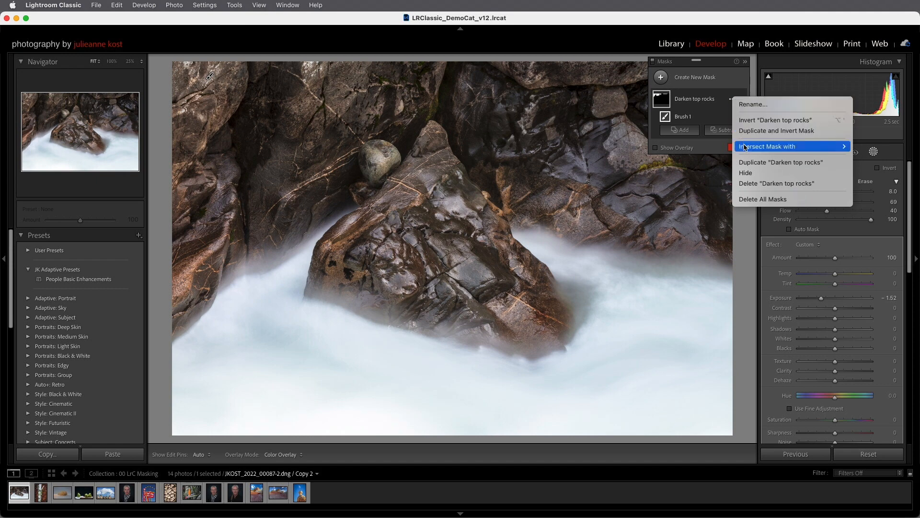
pyautogui.moveTo(745, 147)
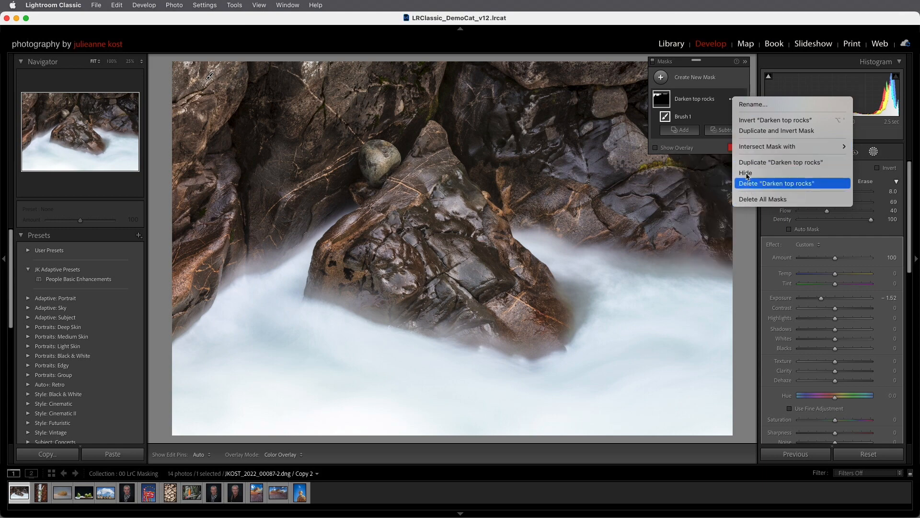
pyautogui.click(725, 104)
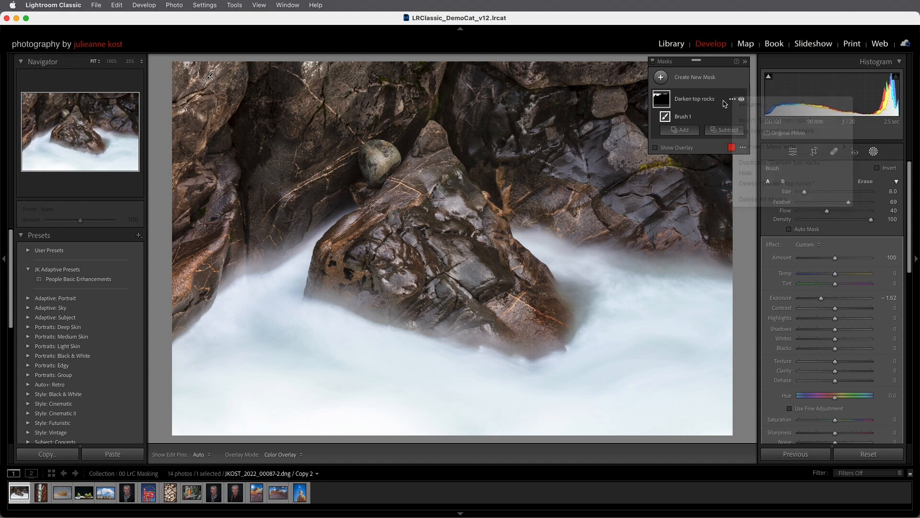
# Step: Create a new brush mask with Feather and Flow at 100 and Size 21, and paint over the river water
pyautogui.click(661, 77)
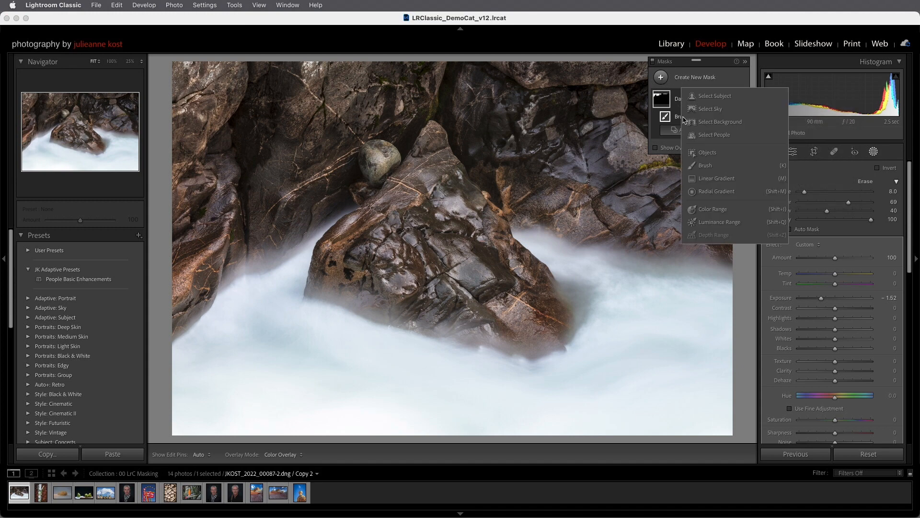
pyautogui.click(706, 165)
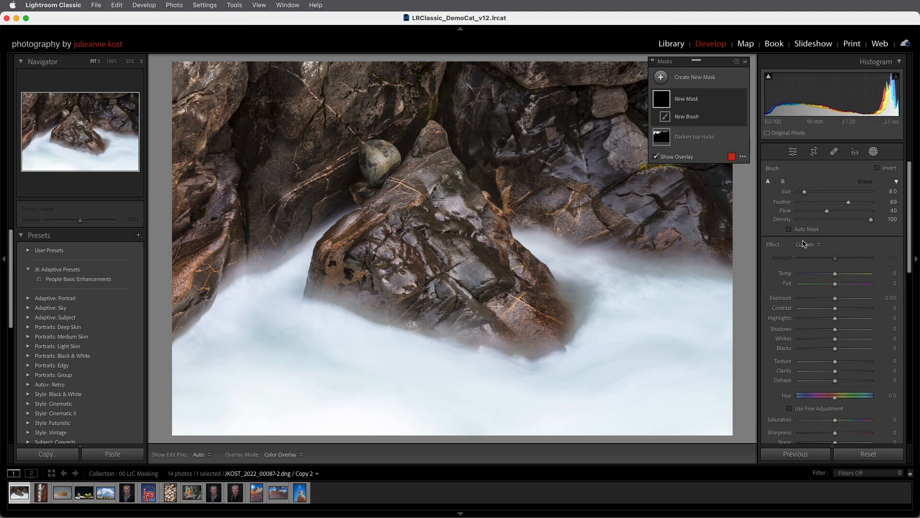
pyautogui.moveTo(830, 215); pyautogui.dragTo(884, 207)
pyautogui.scroll(5, 689, 331)
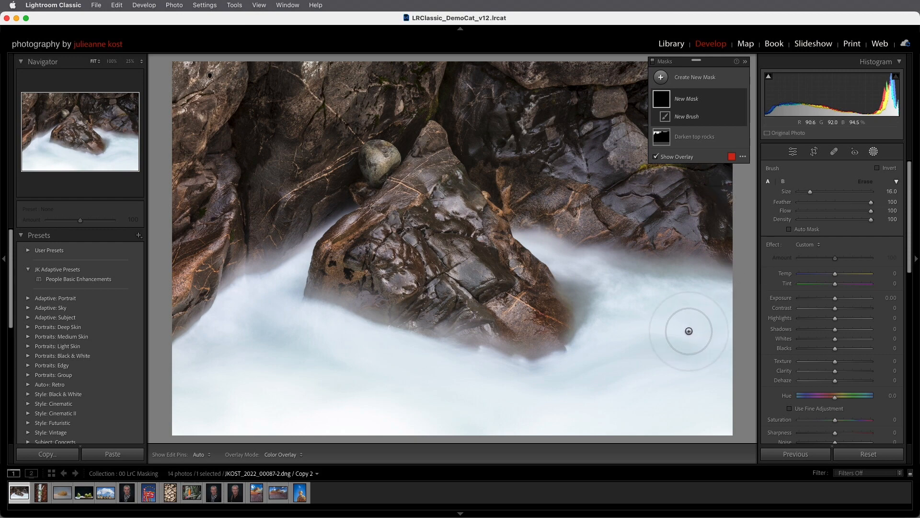
pyautogui.scroll(1, 689, 331)
pyautogui.moveTo(639, 314)
pyautogui.mouseDown()
pyautogui.moveTo(677, 315)
pyautogui.moveTo(710, 352)
pyautogui.moveTo(694, 375)
pyautogui.moveTo(646, 405)
pyautogui.moveTo(702, 414)
pyautogui.moveTo(674, 408)
pyautogui.moveTo(678, 320)
pyautogui.moveTo(702, 396)
pyautogui.moveTo(601, 424)
pyautogui.moveTo(720, 421)
pyautogui.moveTo(500, 425)
pyautogui.moveTo(509, 425)
pyautogui.moveTo(351, 409)
pyautogui.moveTo(465, 423)
pyautogui.moveTo(365, 404)
pyautogui.moveTo(357, 384)
pyautogui.moveTo(307, 366)
pyautogui.moveTo(245, 383)
pyautogui.moveTo(257, 348)
pyautogui.moveTo(200, 396)
pyautogui.moveTo(187, 429)
pyautogui.moveTo(449, 428)
pyautogui.mouseUp()
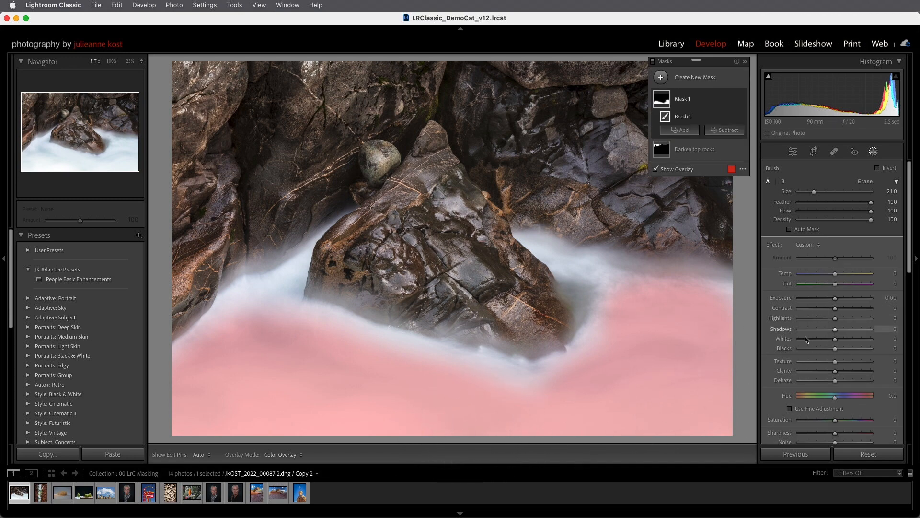
# Step: Set the water mask's Exposure to -1.10, Dehaze to 25, Saturation to -33, Noise to 51 and Amount to 105
pyautogui.scroll(-5, 827, 324)
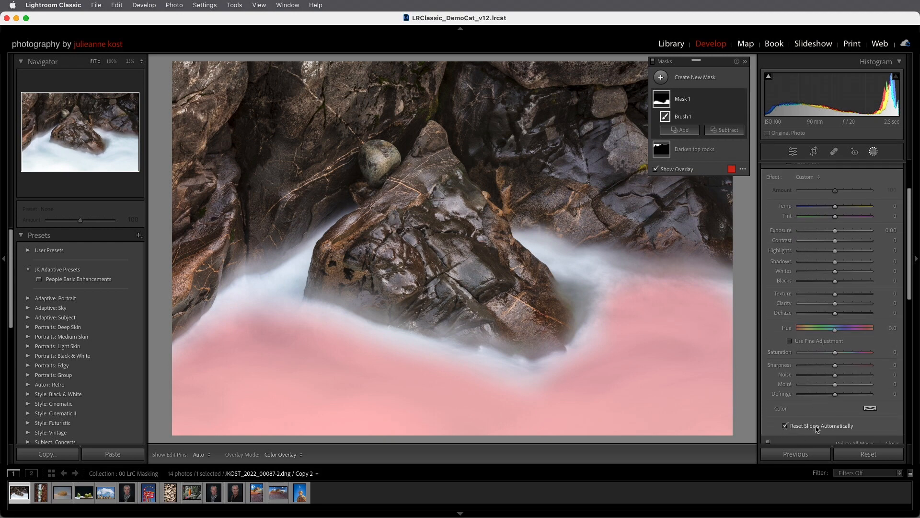
pyautogui.scroll(3, 826, 307)
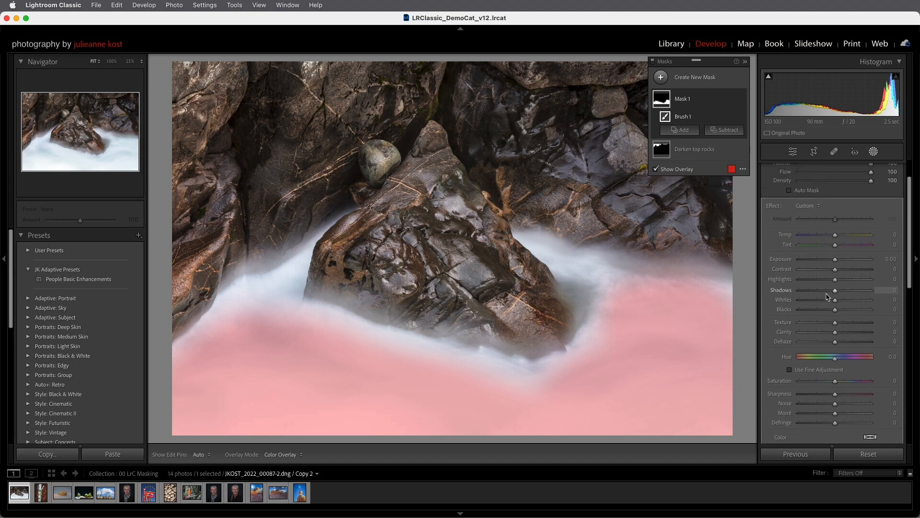
pyautogui.scroll(1, 826, 298)
pyautogui.moveTo(835, 264); pyautogui.dragTo(825, 265)
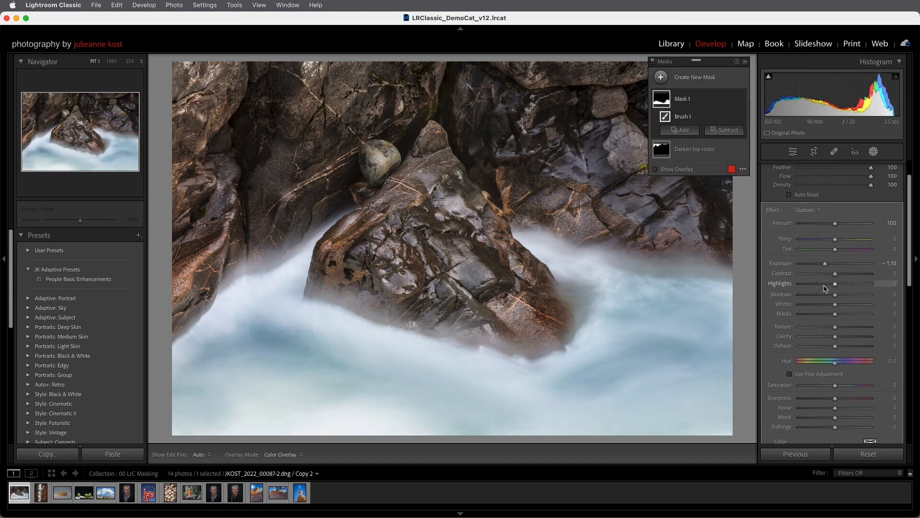
pyautogui.moveTo(835, 346); pyautogui.dragTo(844, 349)
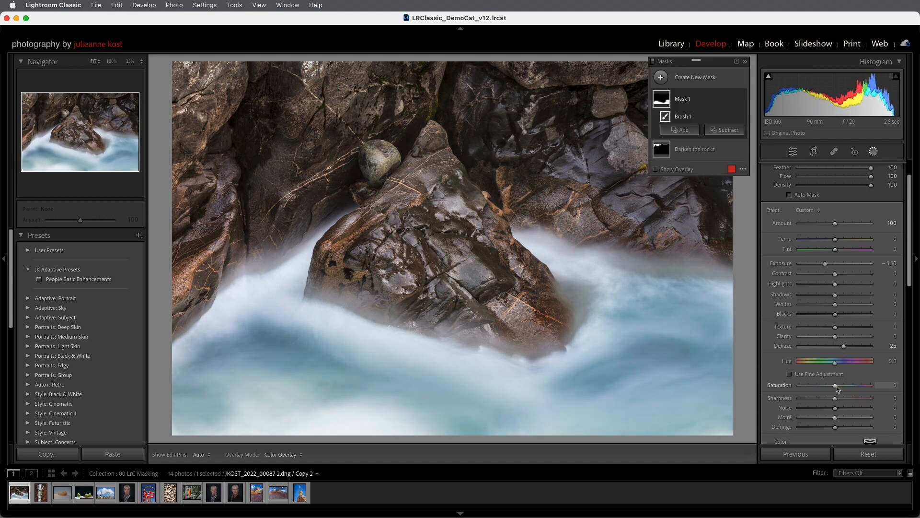
pyautogui.moveTo(837, 389); pyautogui.dragTo(856, 411)
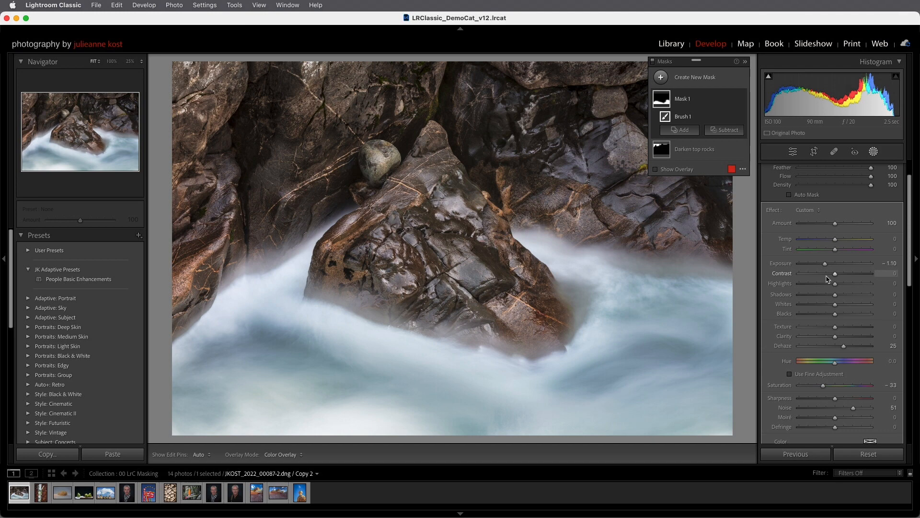
pyautogui.moveTo(835, 226)
pyautogui.mouseDown()
pyautogui.moveTo(809, 225)
pyautogui.moveTo(849, 229)
pyautogui.moveTo(838, 230)
pyautogui.mouseUp()
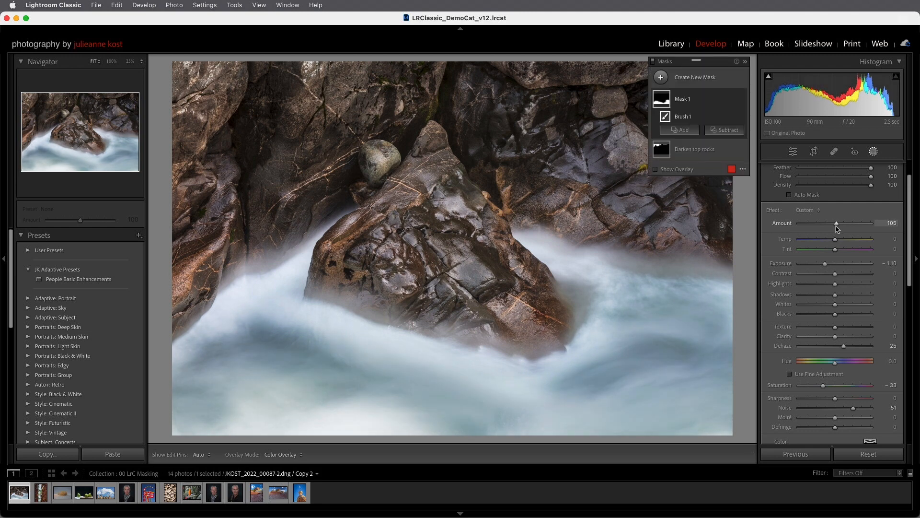
# Step: Brush a new mask over the bright water at the photo's bottom and set Exposure -0.31, Highlights -59, Whites -49, Temp -10, Tint -17, Amount 77
pyautogui.click(661, 78)
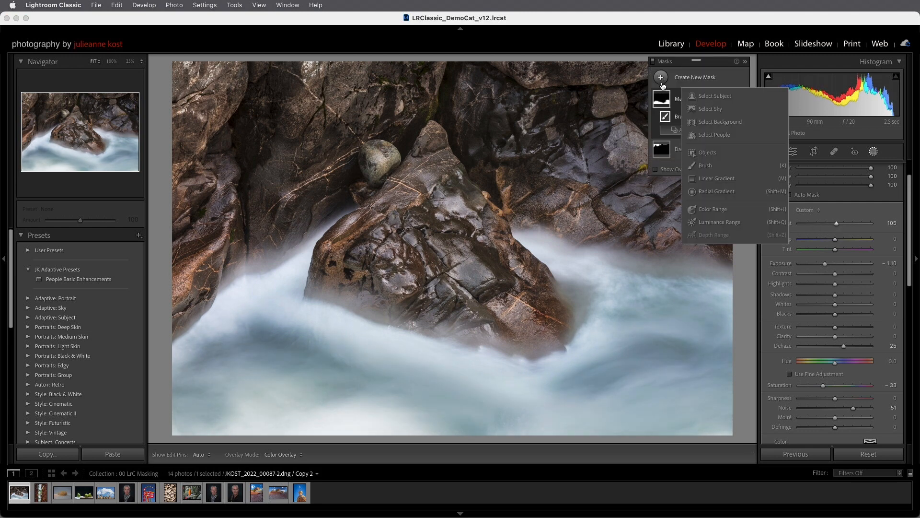
pyautogui.click(705, 166)
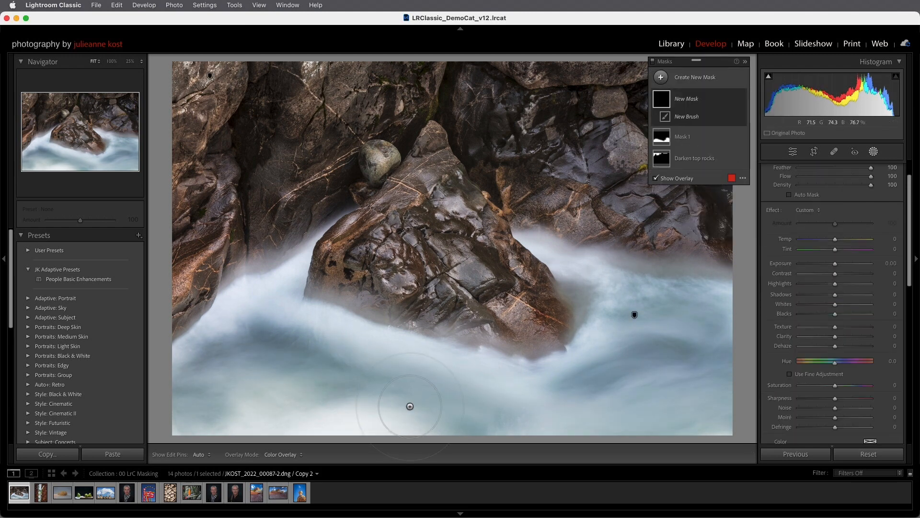
pyautogui.scroll(-5, 408, 412)
pyautogui.moveTo(404, 425)
pyautogui.mouseDown()
pyautogui.moveTo(374, 421)
pyautogui.moveTo(327, 430)
pyautogui.moveTo(354, 424)
pyautogui.moveTo(422, 442)
pyautogui.moveTo(367, 427)
pyautogui.moveTo(291, 435)
pyautogui.moveTo(240, 422)
pyautogui.moveTo(335, 424)
pyautogui.mouseUp()
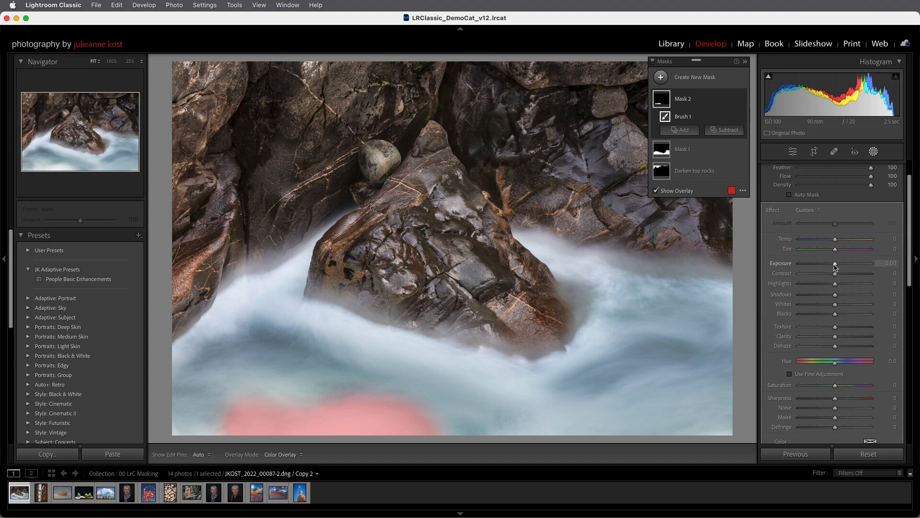
pyautogui.moveTo(835, 267); pyautogui.dragTo(816, 308)
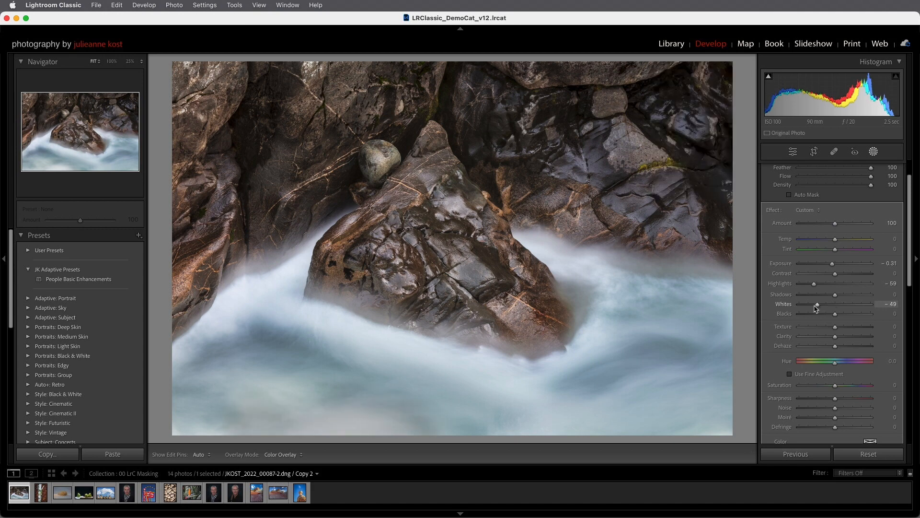
pyautogui.moveTo(834, 239)
pyautogui.mouseDown()
pyautogui.moveTo(826, 253)
pyautogui.moveTo(835, 227)
pyautogui.moveTo(827, 226)
pyautogui.mouseUp()
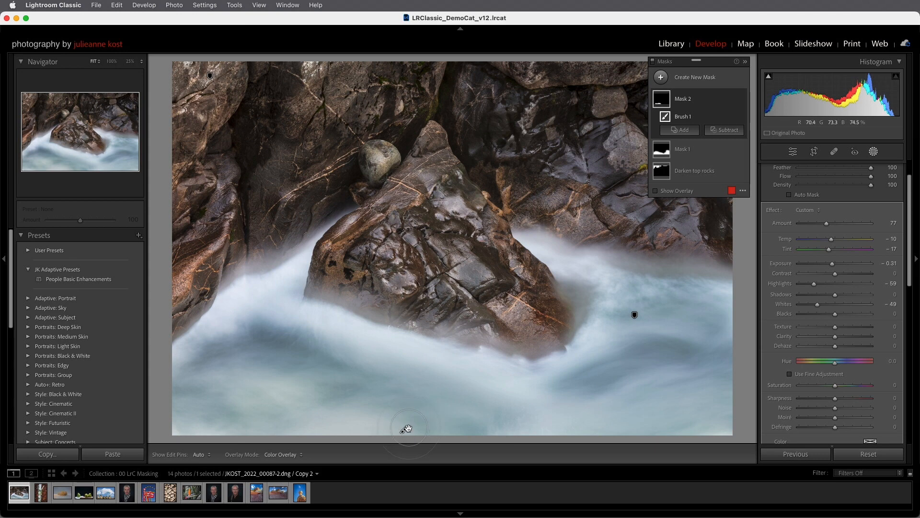
# Step: Try moving Mask 2's painted area up onto the base of the central rock, and undo the move
pyautogui.moveTo(404, 428); pyautogui.dragTo(404, 429)
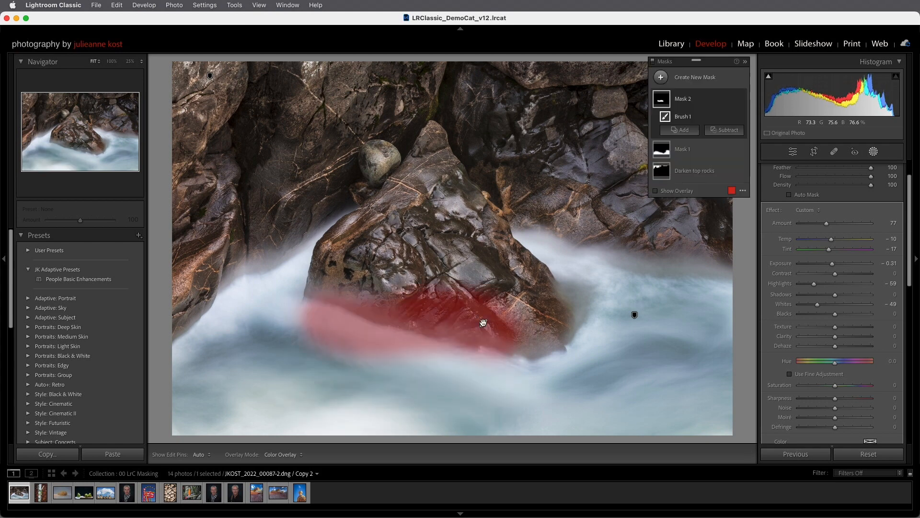
pyautogui.press('super+z')
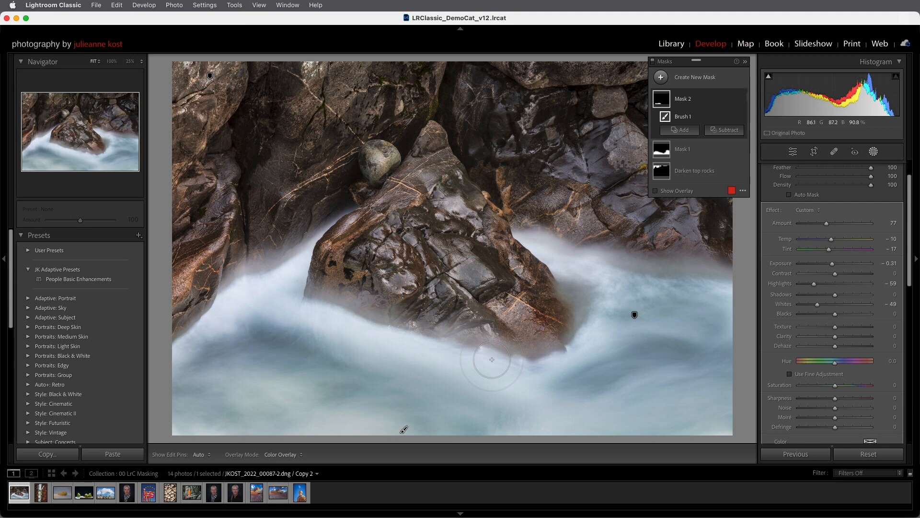
# Step: Select Mask 1 and the Darken top rocks mask in turn using their pins on the photo
pyautogui.click(635, 317)
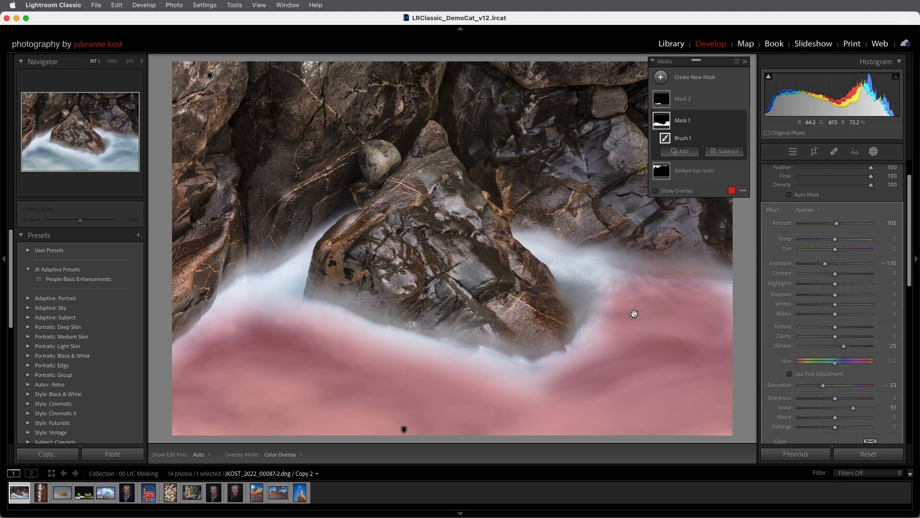
pyautogui.click(210, 76)
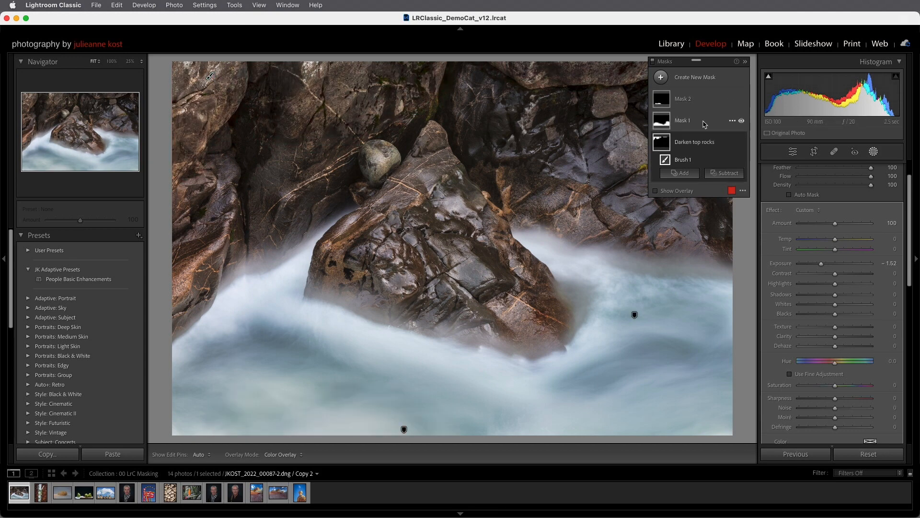
pyautogui.moveTo(634, 317)
# Step: Review the edit pin display choices, keeping Auto, and the mask overlay options including Show Unselected Mask Pins
pyautogui.click(203, 456)
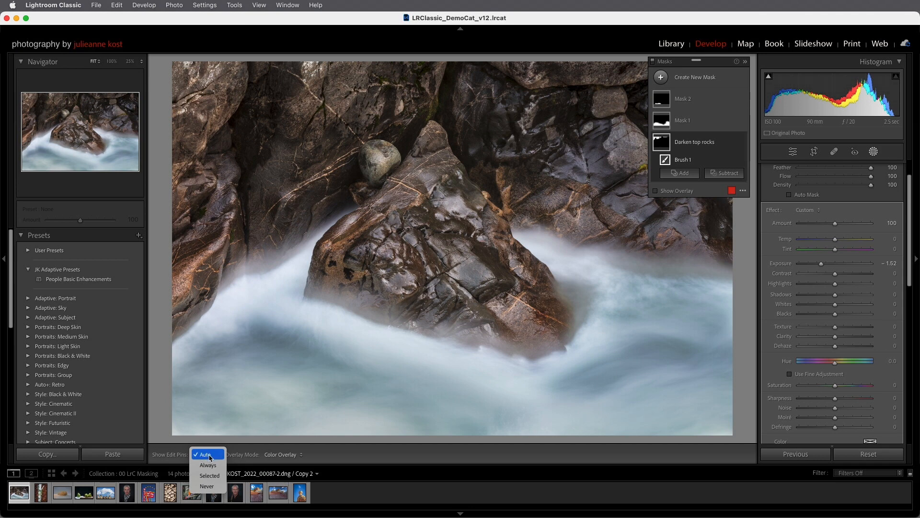
pyautogui.click(211, 459)
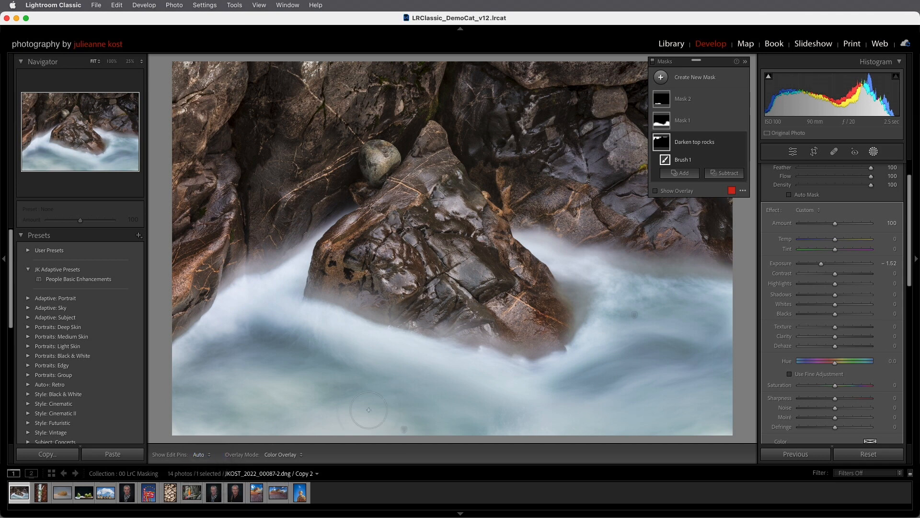
pyautogui.click(744, 191)
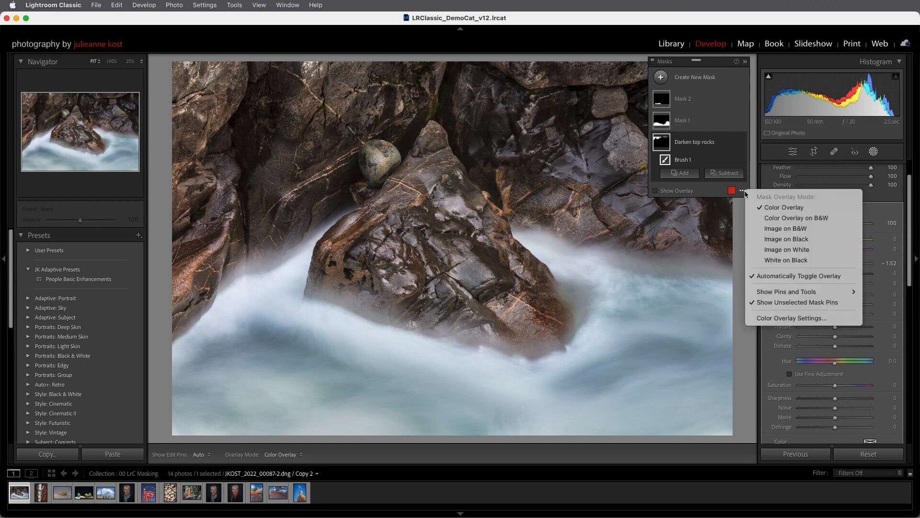
pyautogui.moveTo(764, 293)
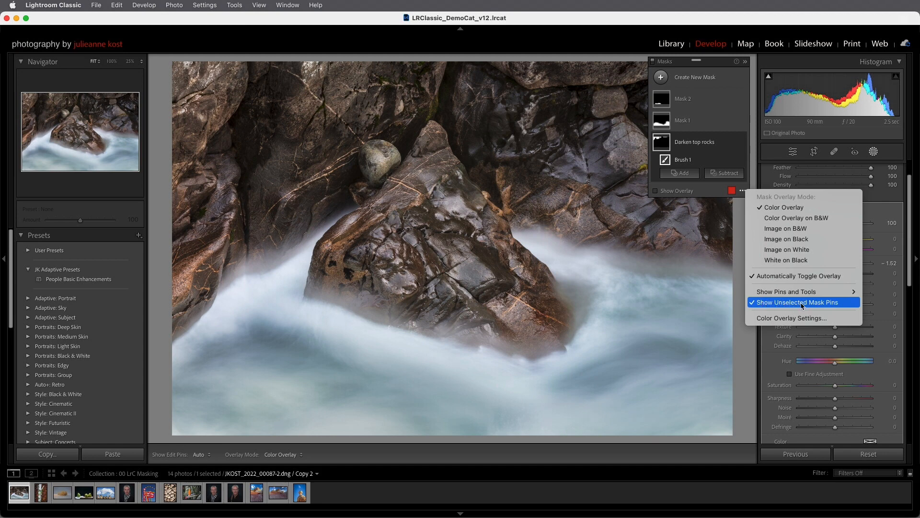
pyautogui.click(779, 302)
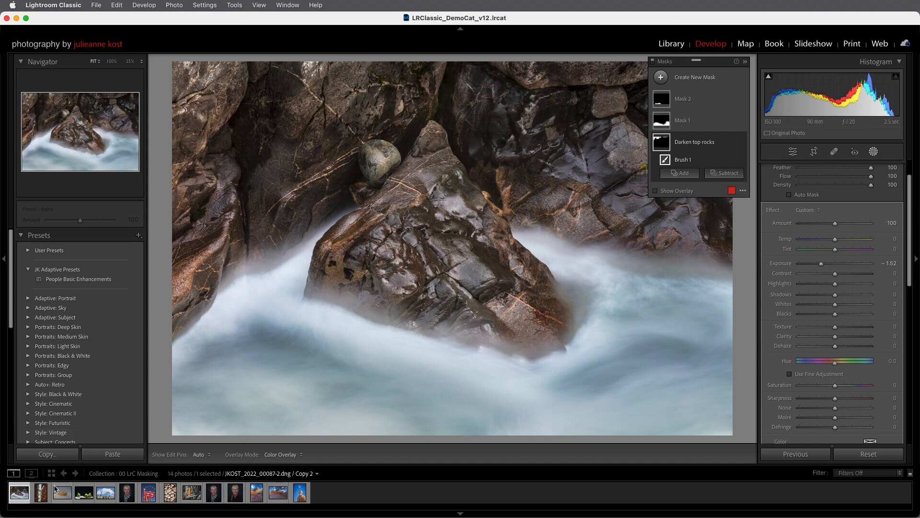
# Step: Open the birch trunk photo and add a linear gradient mask running from its left side horizontally into the trunk
pyautogui.click(41, 493)
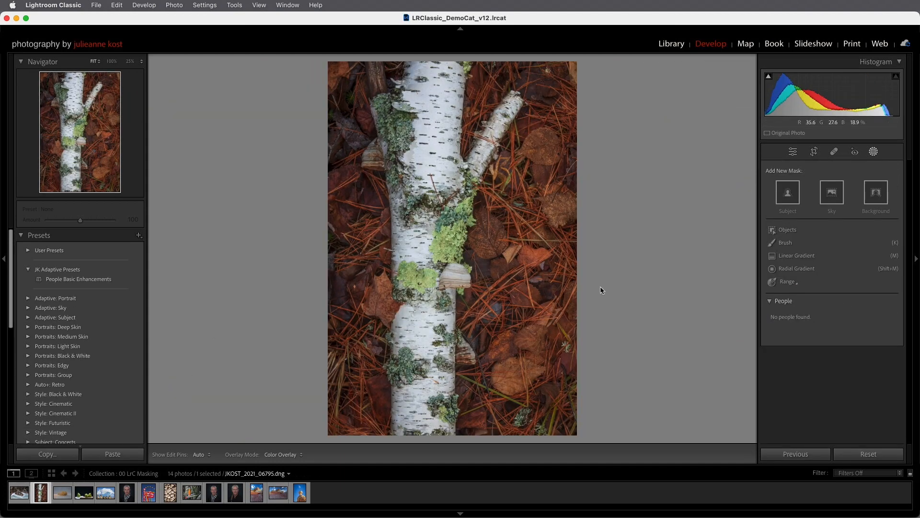
pyautogui.click(786, 257)
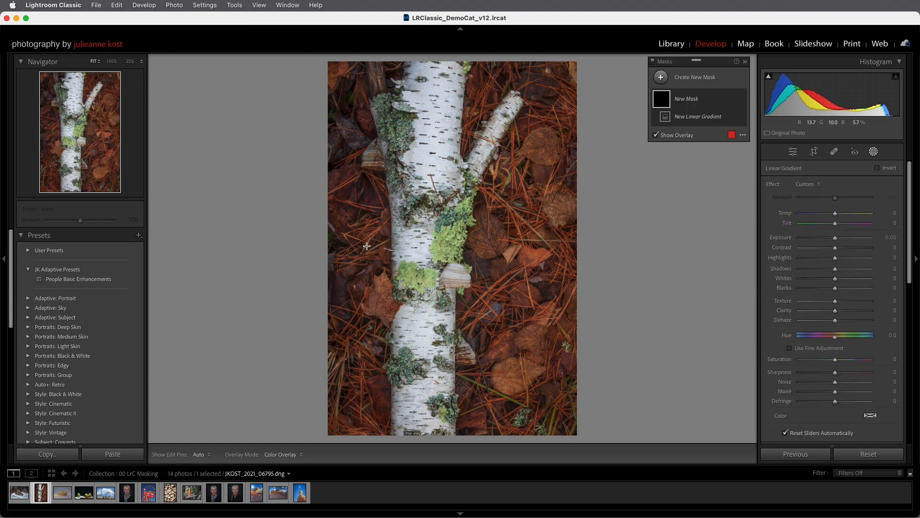
pyautogui.moveTo(358, 245); pyautogui.dragTo(442, 244)
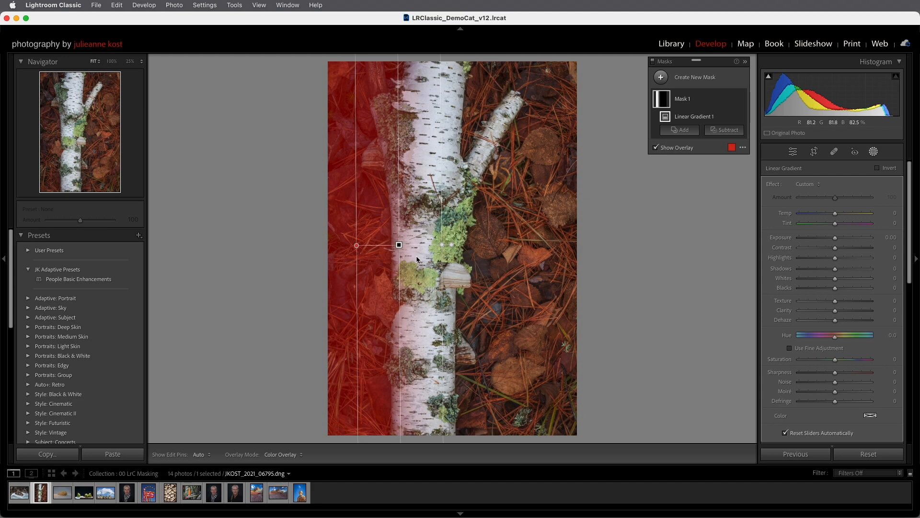
# Step: Reposition the linear gradient, widen its transition across the birch trunk and tilt it slightly clockwise
pyautogui.moveTo(398, 245); pyautogui.dragTo(355, 257)
pyautogui.moveTo(456, 260)
pyautogui.mouseDown()
pyautogui.moveTo(491, 260)
pyautogui.moveTo(468, 261)
pyautogui.mouseUp()
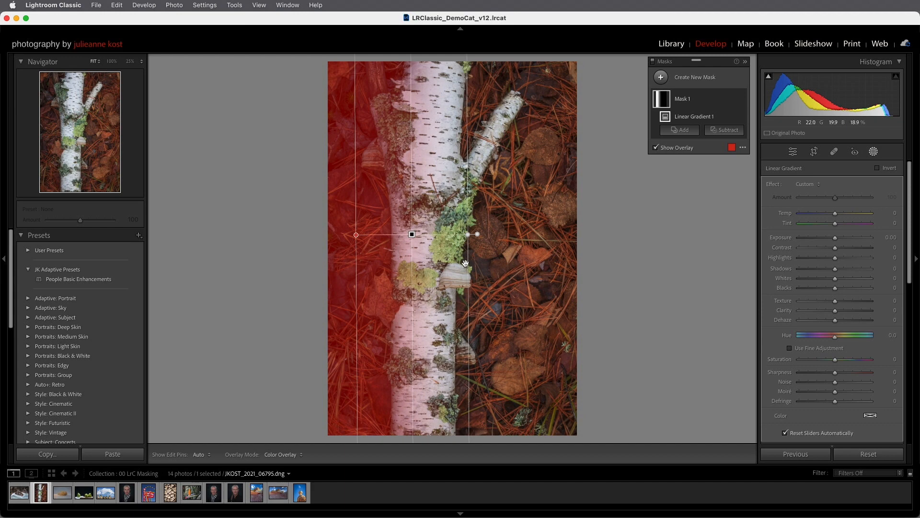
pyautogui.moveTo(413, 350); pyautogui.dragTo(408, 350)
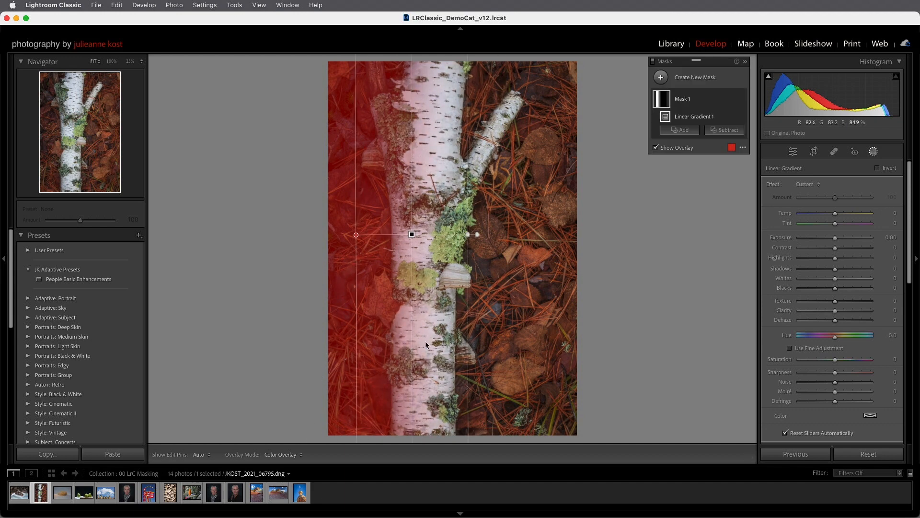
pyautogui.moveTo(472, 235); pyautogui.dragTo(479, 249)
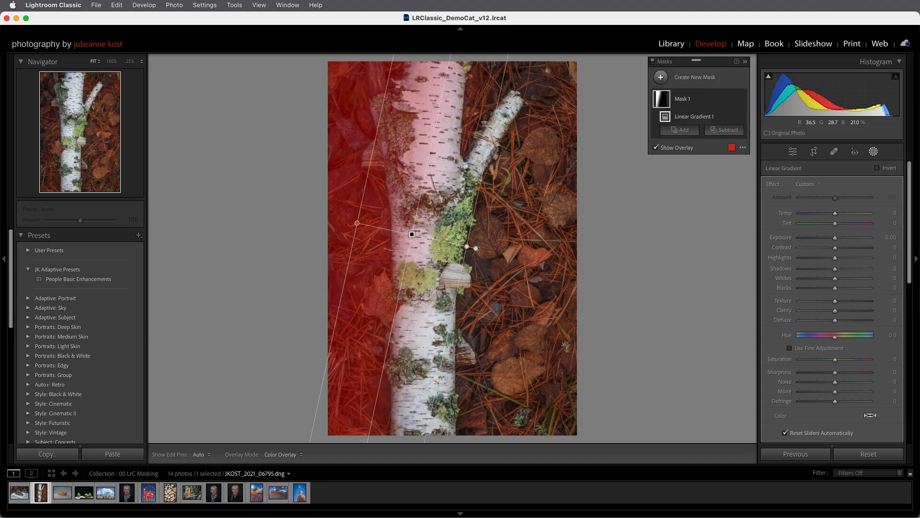
# Step: Invert the linear gradient mask and restore it to compare which side of the photo is covered
pyautogui.press("'")
pyautogui.press("'")
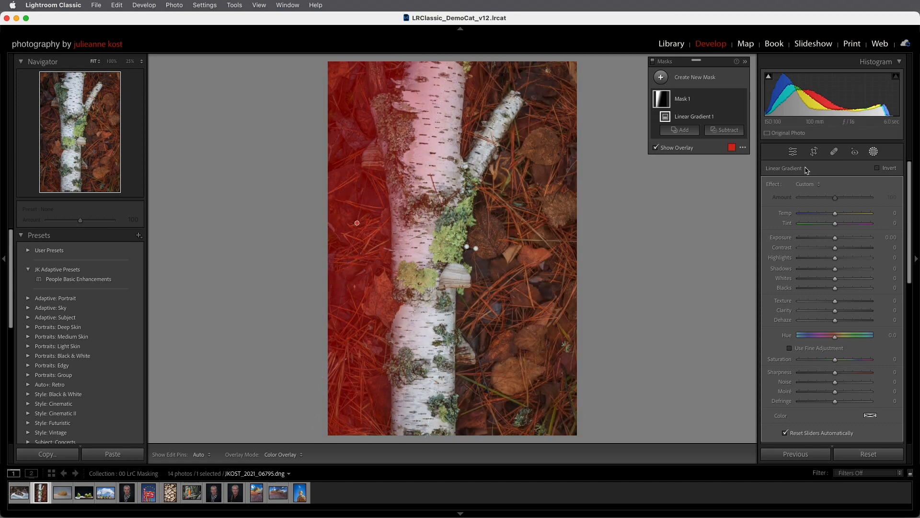
# Step: Toggle the gradient's inversion on and off again to compare both versions, leaving inversion off
pyautogui.click(878, 170)
pyautogui.click(878, 170)
pyautogui.click(878, 171)
pyautogui.click(879, 171)
# Step: Adjust the gradient-masked area to Exposure 0.67, Shadows 48, Temp 9 and Tint −12
pyautogui.moveTo(841, 241); pyautogui.dragTo(853, 271)
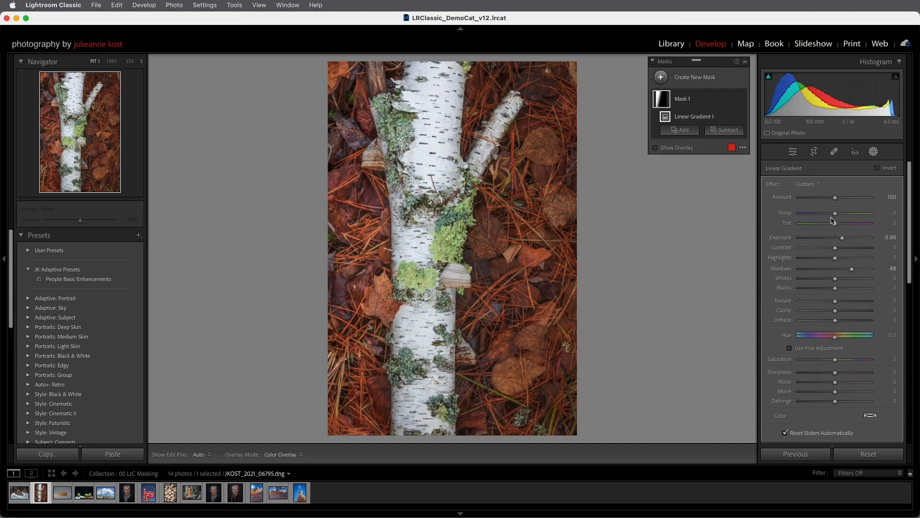
pyautogui.moveTo(834, 215); pyautogui.dragTo(842, 240)
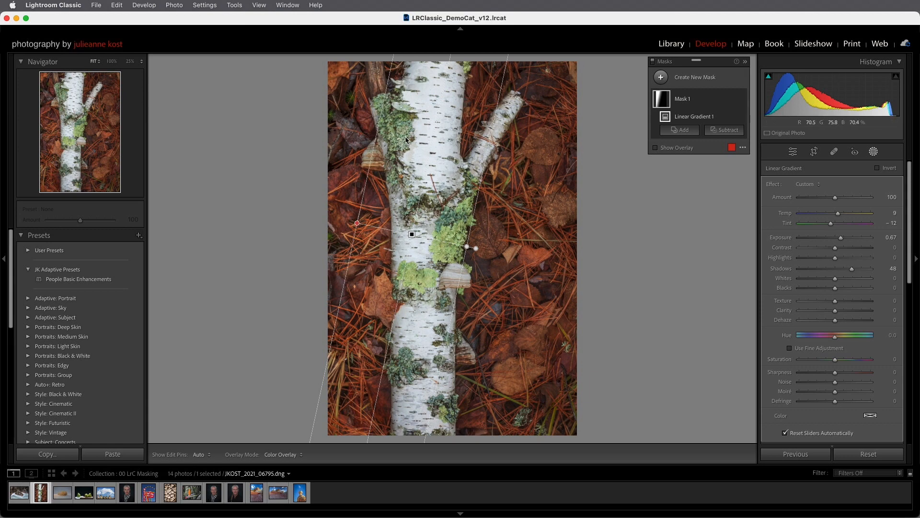
# Step: Subtract the lichen patches along the trunk's left side from the mask using a brush with size 6 and feather 35
pyautogui.click(722, 132)
pyautogui.click(741, 226)
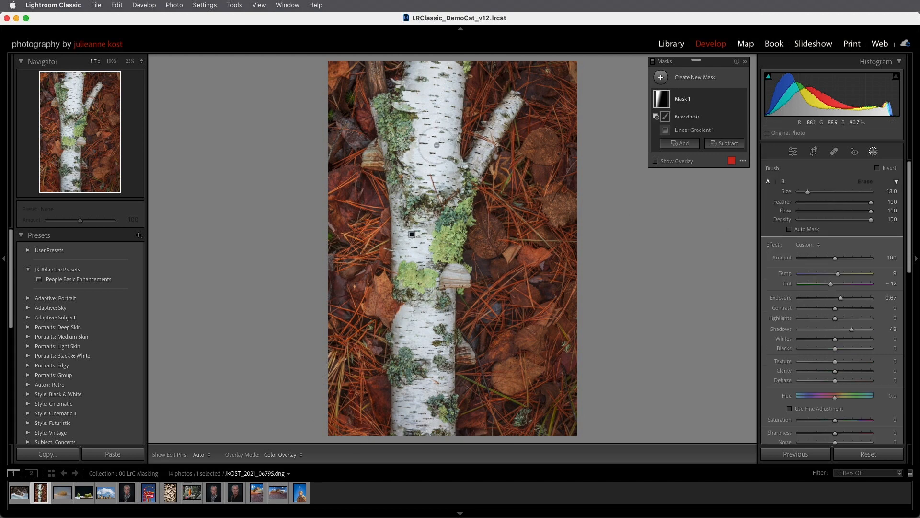
pyautogui.scroll(-4, 420, 108)
pyautogui.scroll(-3, 421, 108)
pyautogui.press('h')
pyautogui.moveTo(380, 94)
pyautogui.mouseDown()
pyautogui.moveTo(386, 153)
pyautogui.moveTo(401, 101)
pyautogui.moveTo(390, 185)
pyautogui.moveTo(411, 213)
pyautogui.moveTo(413, 287)
pyautogui.moveTo(398, 293)
pyautogui.mouseUp()
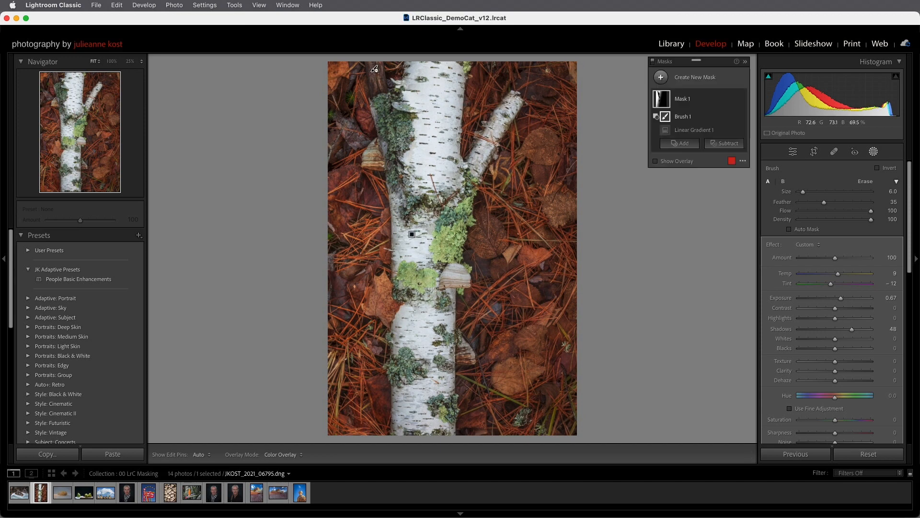
pyautogui.moveTo(419, 347); pyautogui.dragTo(400, 370)
pyautogui.moveTo(428, 203); pyautogui.dragTo(414, 211)
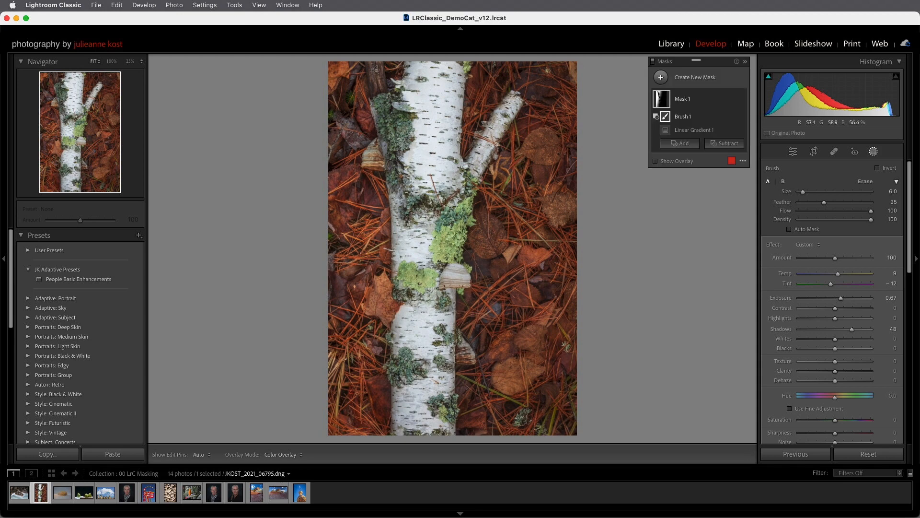
pyautogui.moveTo(397, 165); pyautogui.dragTo(397, 173)
# Step: Shift the linear gradient component toward the trunk's left edge, rotate it to vertical and narrow its transition
pyautogui.moveTo(670, 132)
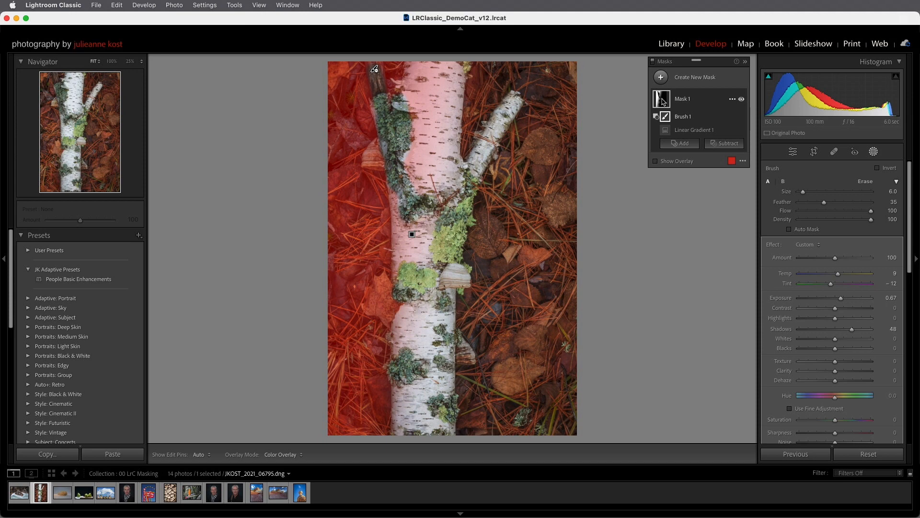
pyautogui.click(683, 131)
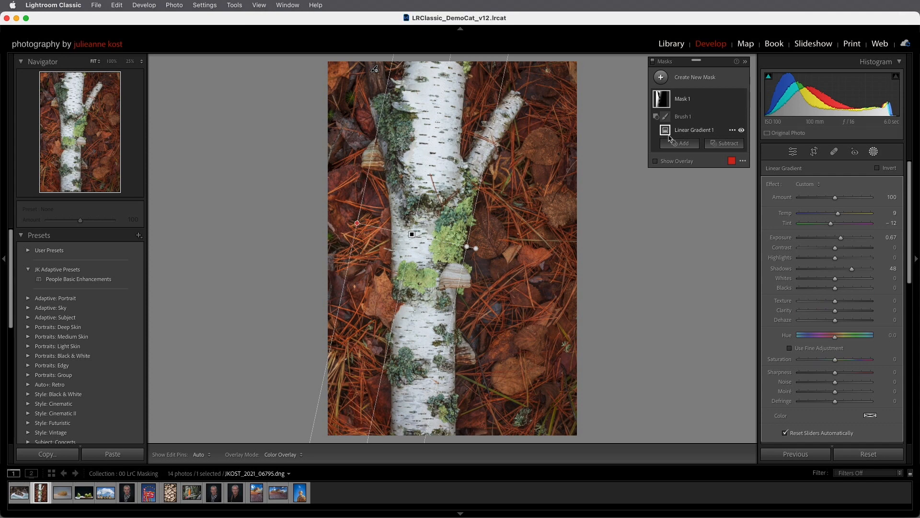
pyautogui.moveTo(413, 234); pyautogui.dragTo(408, 234)
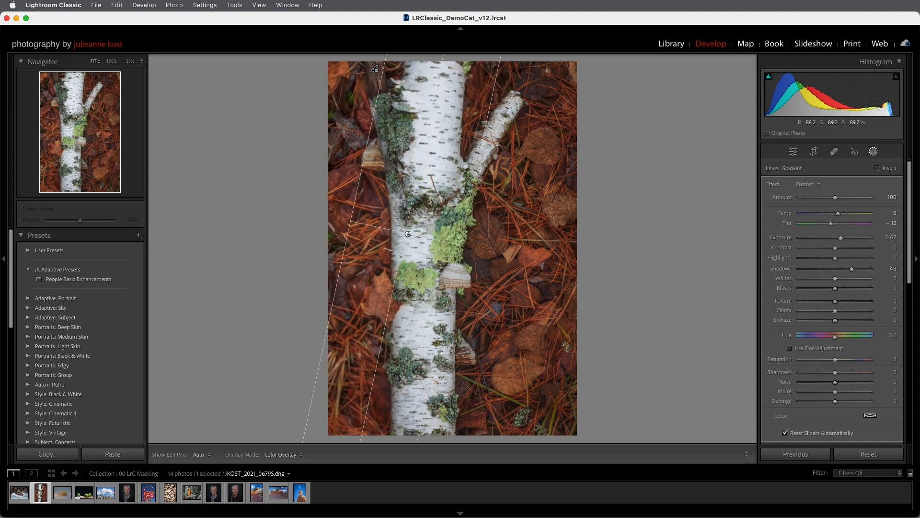
pyautogui.moveTo(438, 88); pyautogui.dragTo(405, 85)
pyautogui.moveTo(461, 175); pyautogui.dragTo(438, 175)
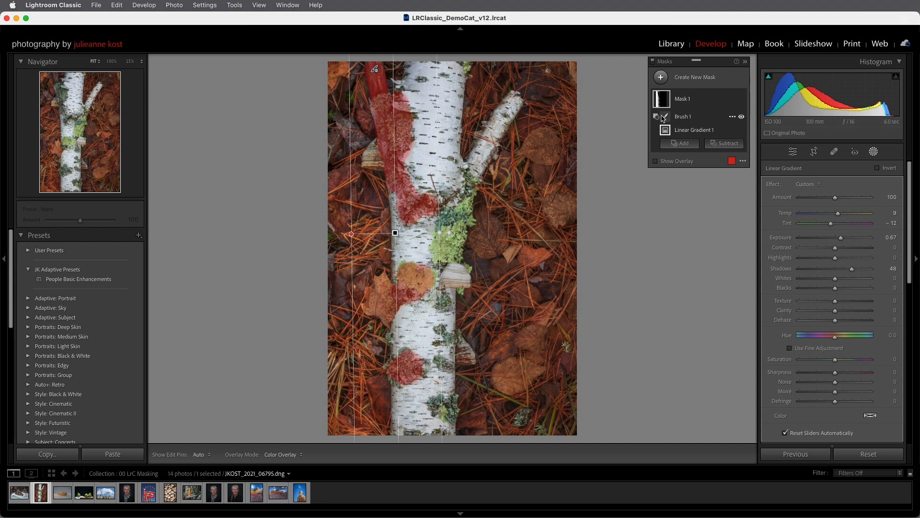
# Step: Try moving the whole collapsed mask with both its components across the trunk, and undo the move
pyautogui.click(688, 100)
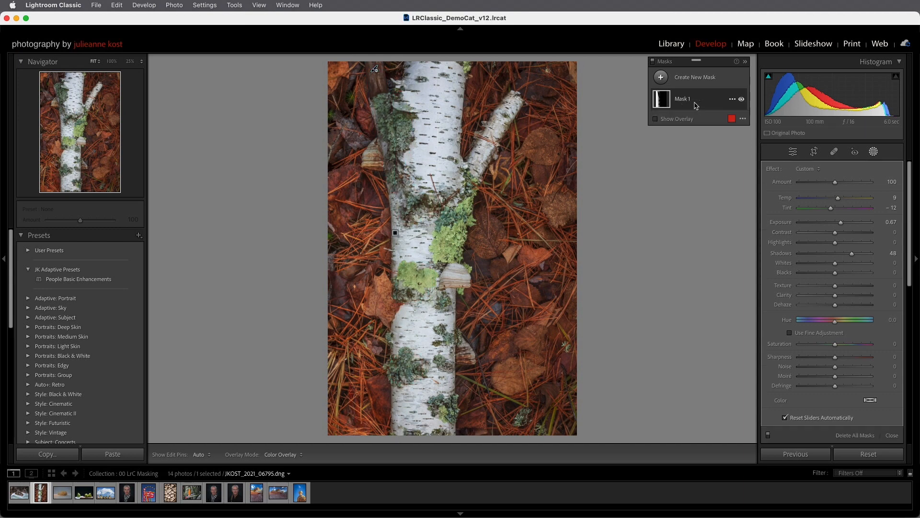
pyautogui.moveTo(395, 233)
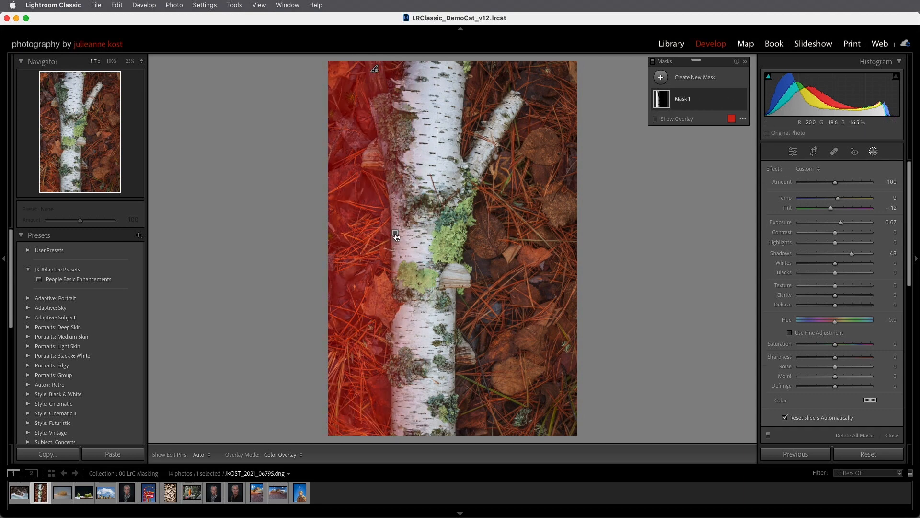
pyautogui.hotkey('shift', 'w')
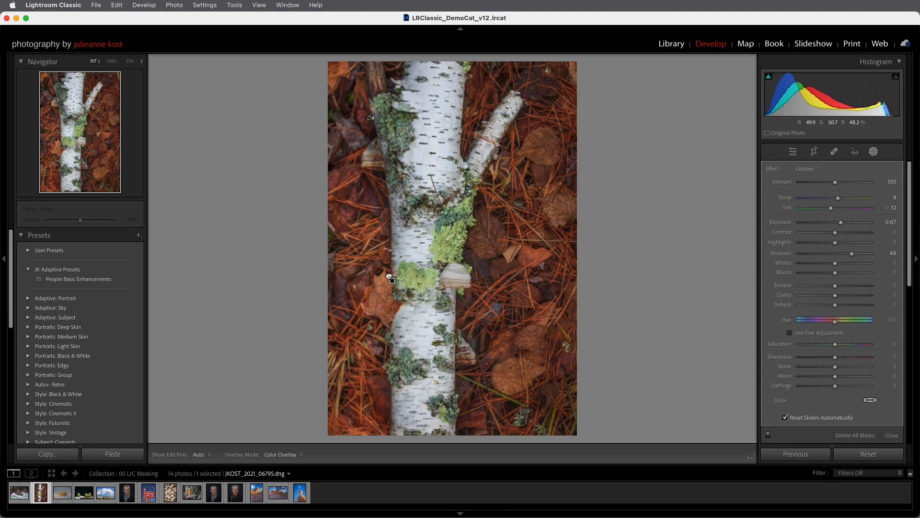
pyautogui.moveTo(387, 217); pyautogui.dragTo(407, 244)
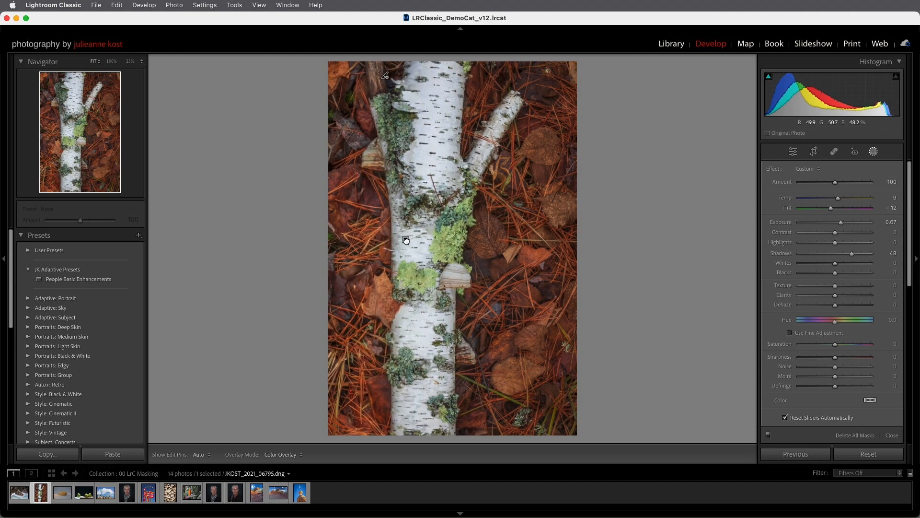
pyautogui.press('super+z')
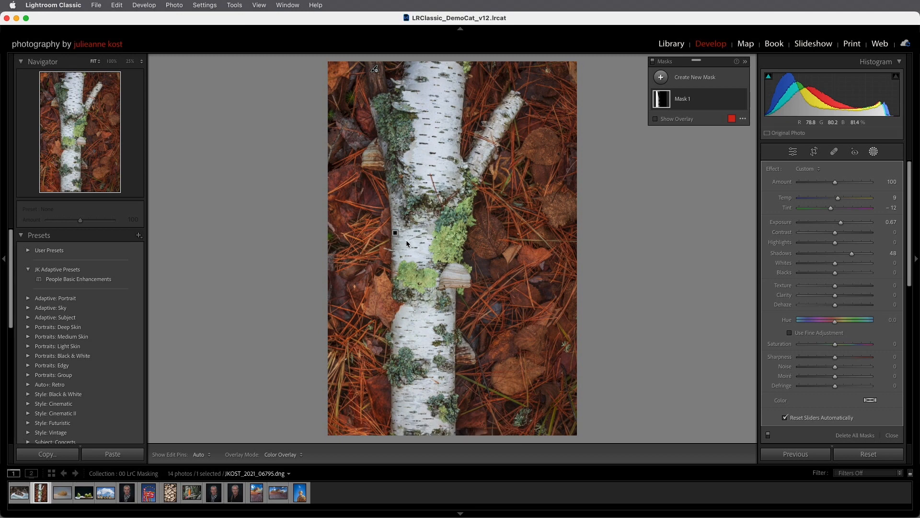
# Step: Expand the mask and review the options available for its brush component and for the whole mask
pyautogui.click(706, 102)
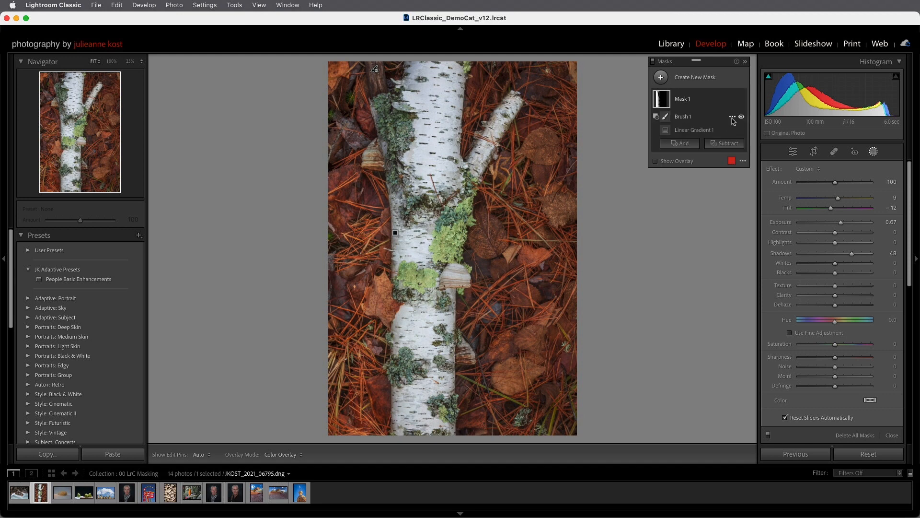
pyautogui.click(732, 118)
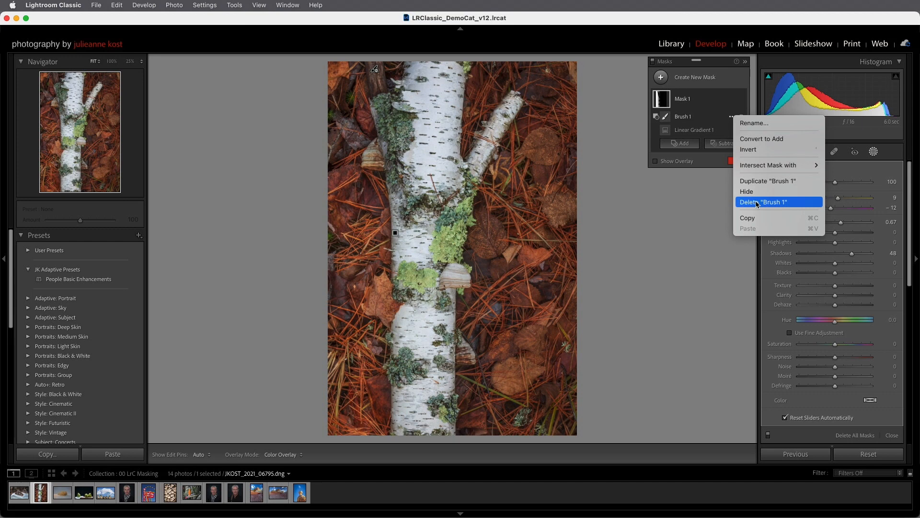
pyautogui.click(713, 103)
pyautogui.click(733, 100)
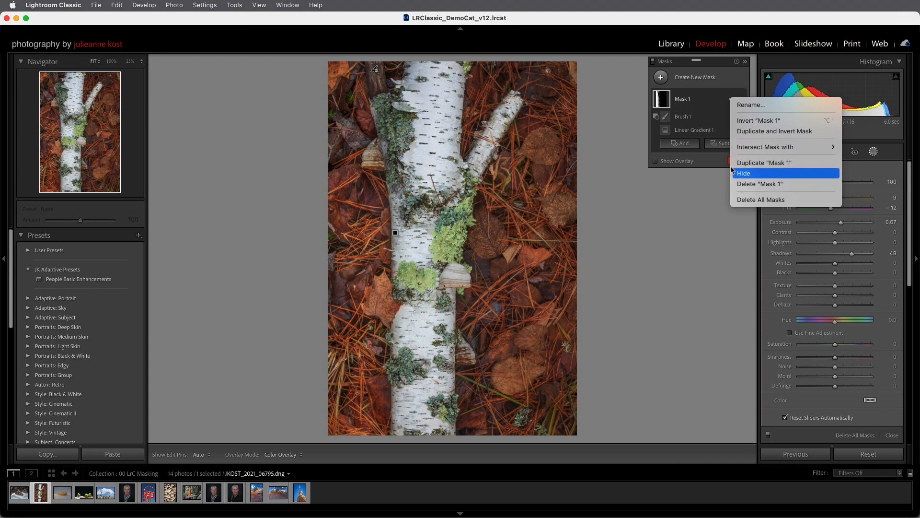
pyautogui.click(696, 99)
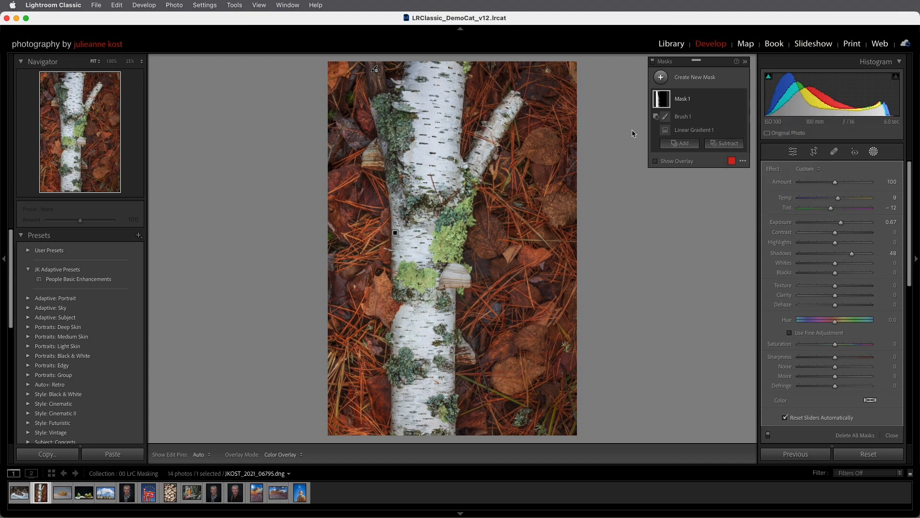
# Step: Open the photo of the golden bush on sand and draw a radial gradient mask centred on the bush
pyautogui.click(63, 495)
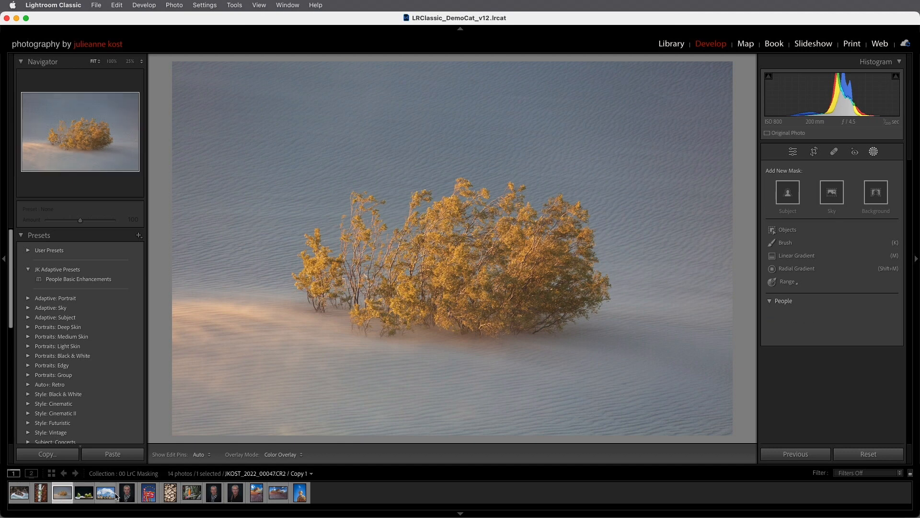
pyautogui.click(792, 268)
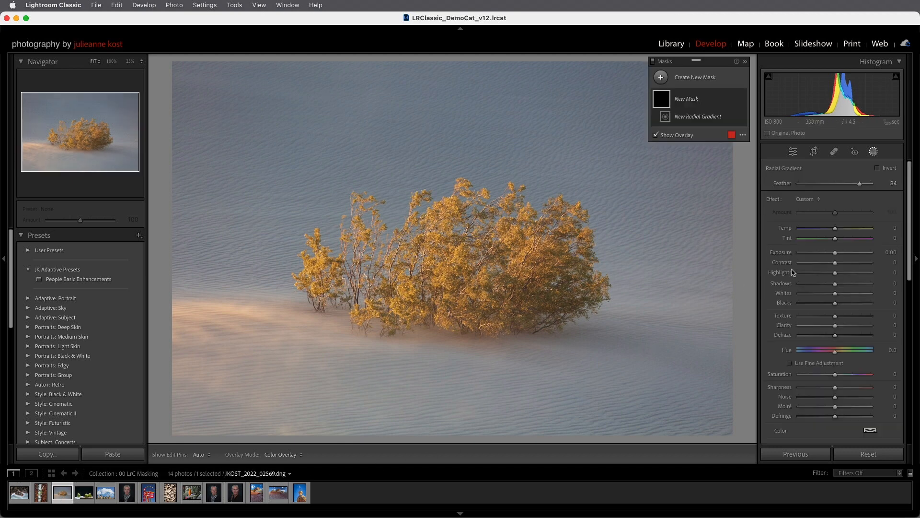
pyautogui.press('super+minus')
pyautogui.press('super+minus')
pyautogui.press('super+minus')
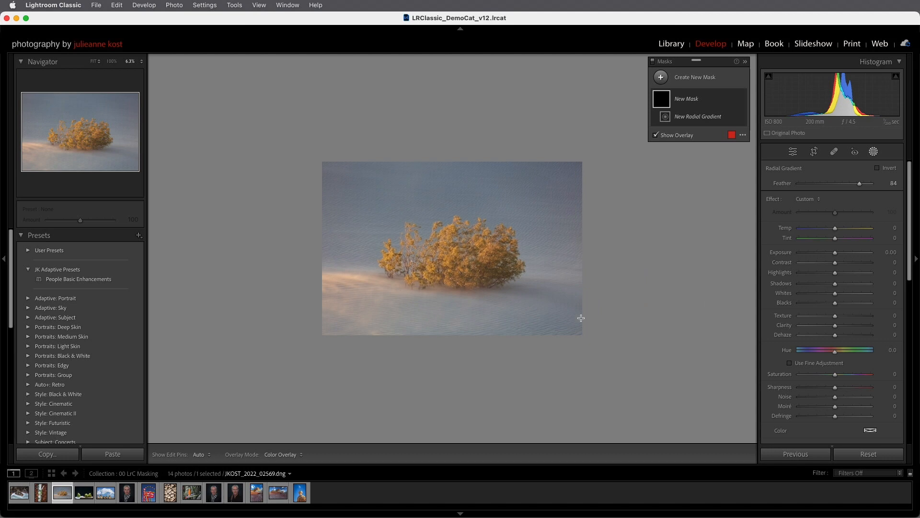
pyautogui.moveTo(448, 250); pyautogui.dragTo(555, 321)
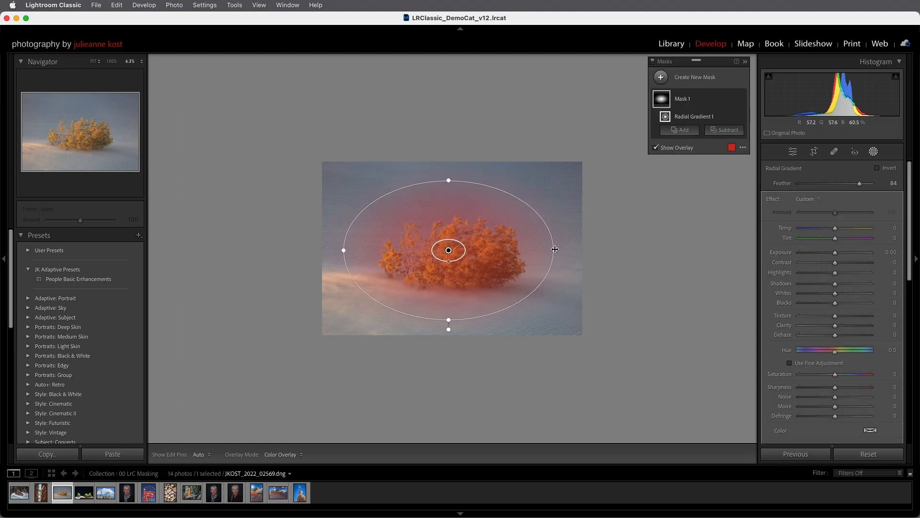
# Step: Widen the radial gradient beyond the photo's sides, tilt it clockwise and move its centre to the bush's upper part
pyautogui.moveTo(555, 249); pyautogui.dragTo(605, 281)
pyautogui.moveTo(447, 251); pyautogui.dragTo(465, 237)
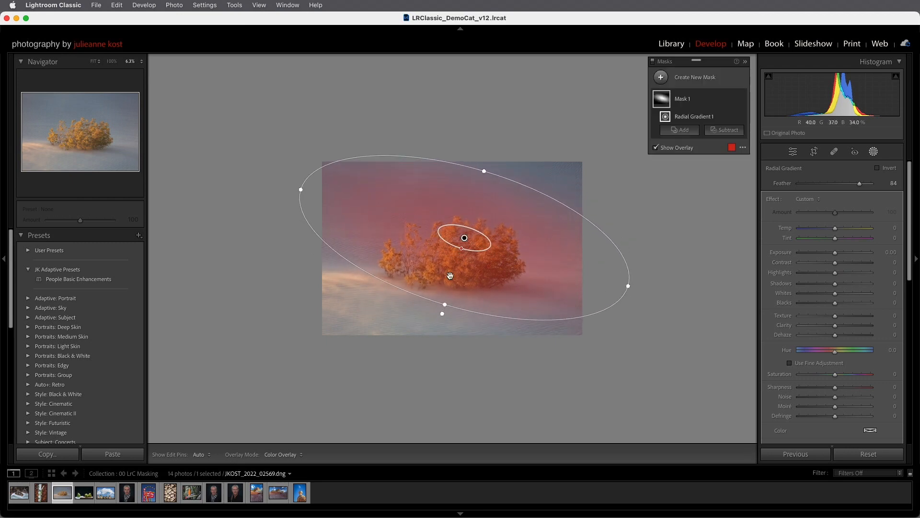
pyautogui.moveTo(436, 303); pyautogui.dragTo(438, 305)
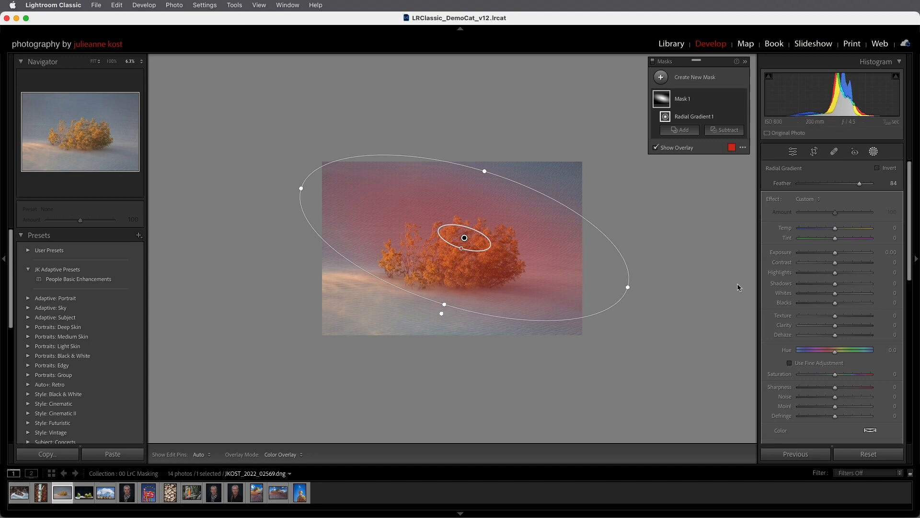
# Step: Darken the area outside the ellipse by setting Exposure to −0.91, inverting the radial gradient and setting Feather to 99
pyautogui.moveTo(836, 255); pyautogui.dragTo(826, 257)
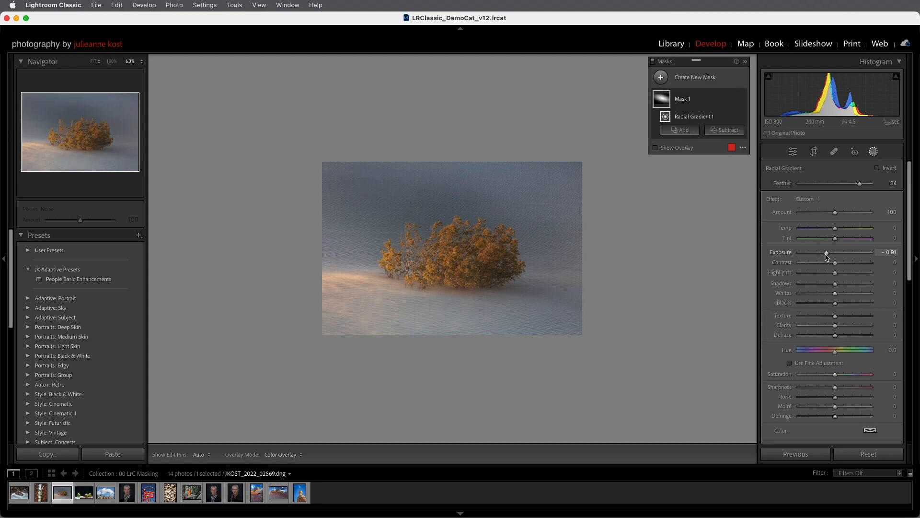
pyautogui.click(878, 168)
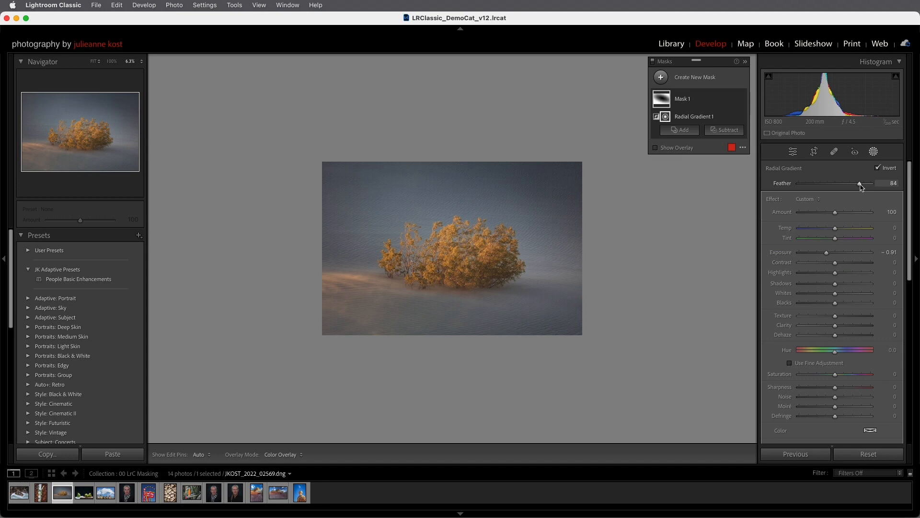
pyautogui.moveTo(861, 186)
pyautogui.mouseDown()
pyautogui.moveTo(790, 188)
pyautogui.moveTo(870, 186)
pyautogui.mouseUp()
# Step: Lower the radial gradient onto the bush's centre and set Temp to −12, comparing the photo with the mask hidden
pyautogui.moveTo(465, 240); pyautogui.dragTo(457, 253)
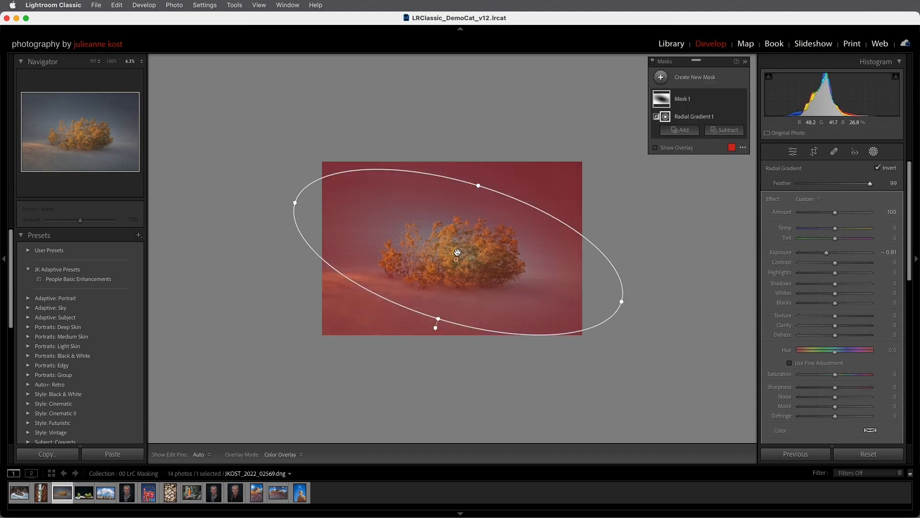
pyautogui.press('super+equal')
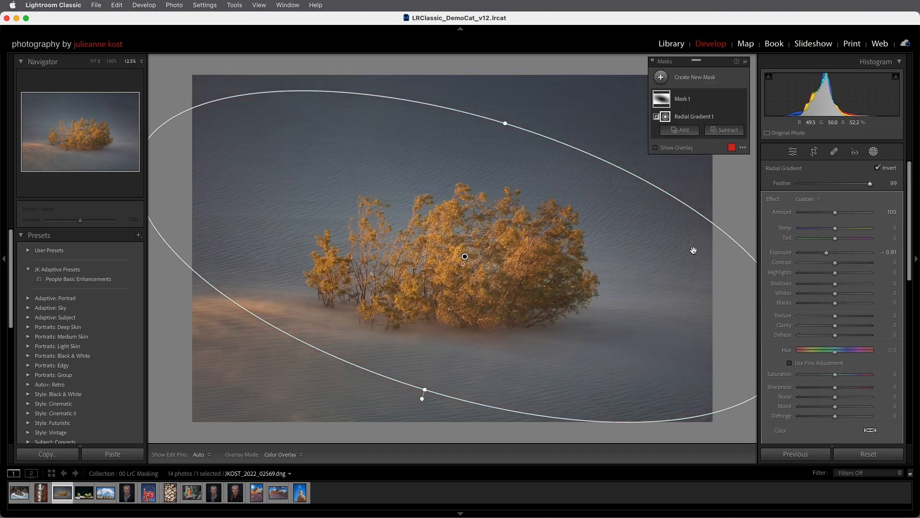
pyautogui.moveTo(835, 230); pyautogui.dragTo(831, 233)
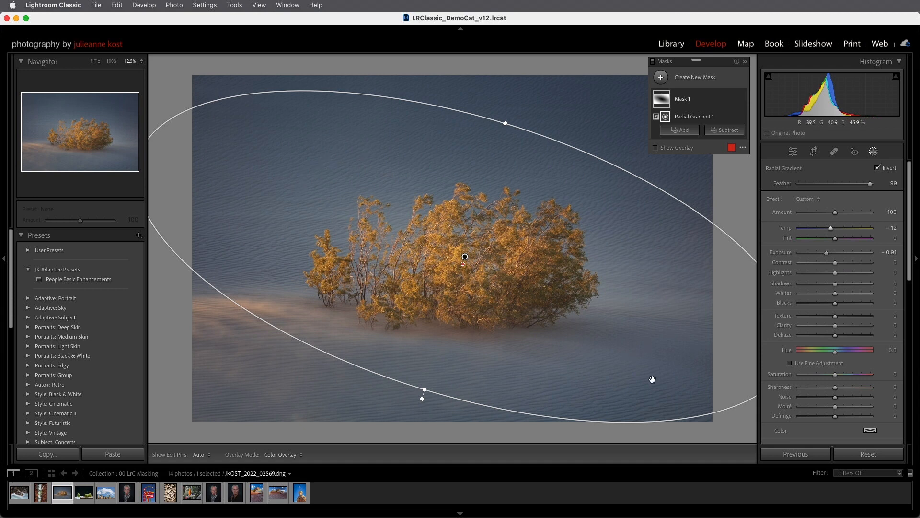
pyautogui.click(741, 100)
pyautogui.click(741, 101)
# Step: Subtract a slightly tilted linear gradient from the mask, running from the foreground sand up into the bush's lower part
pyautogui.click(719, 131)
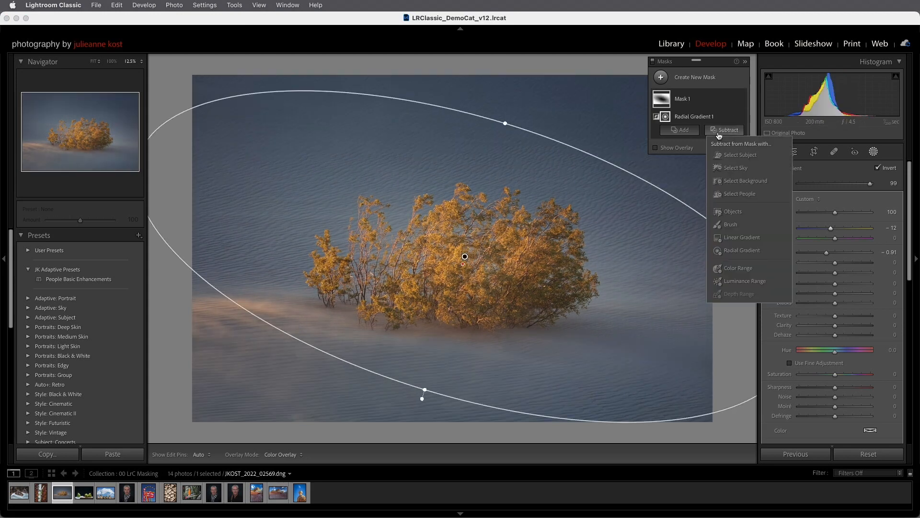
pyautogui.click(744, 237)
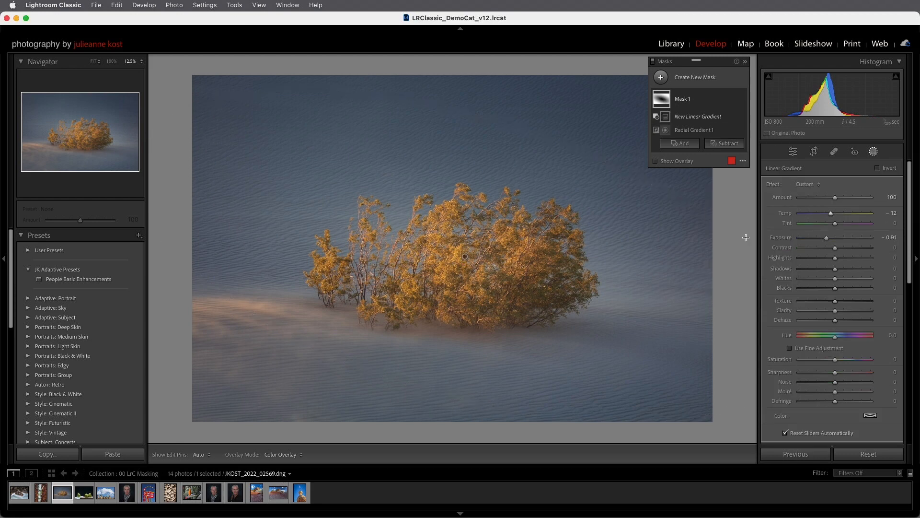
pyautogui.moveTo(362, 388); pyautogui.dragTo(377, 285)
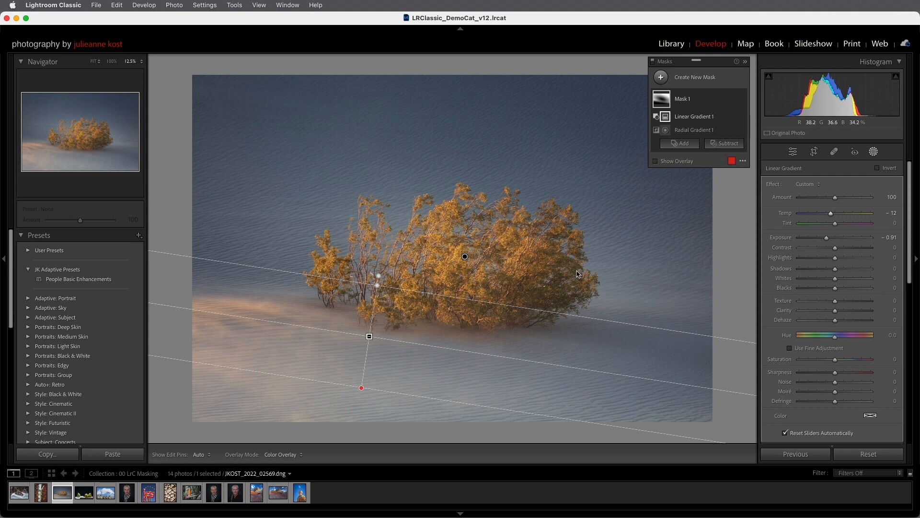
# Step: Add a brush to the mask with Size 25, Feather 100 and Flow 15, and paint along the foreground sand at the photo's lower edge
pyautogui.click(681, 143)
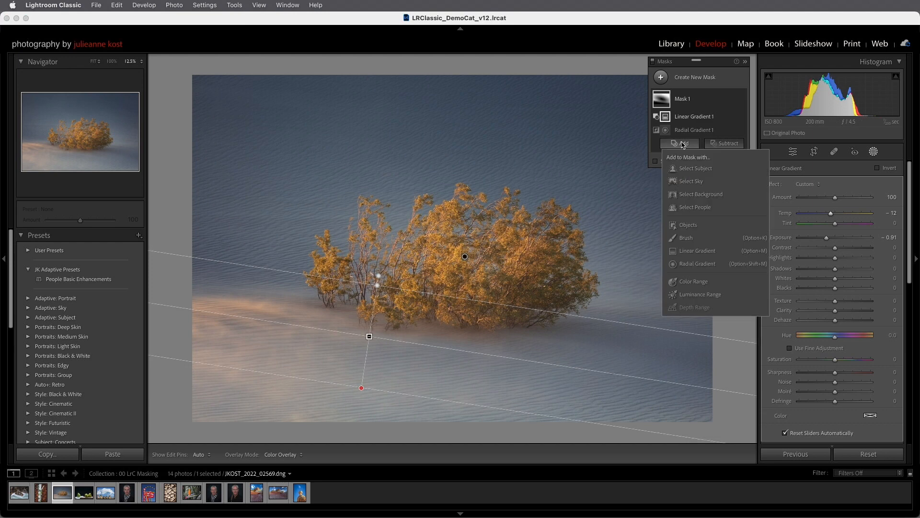
pyautogui.click(691, 238)
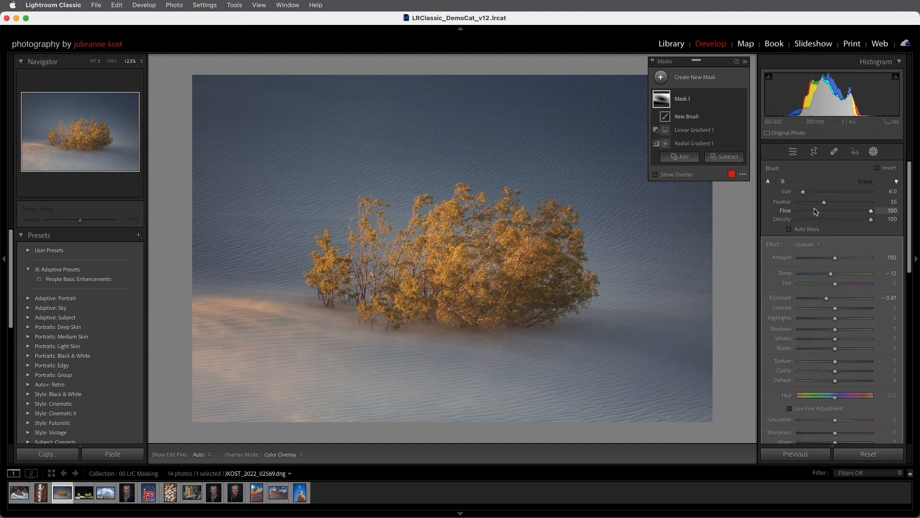
pyautogui.moveTo(824, 204); pyautogui.dragTo(877, 208)
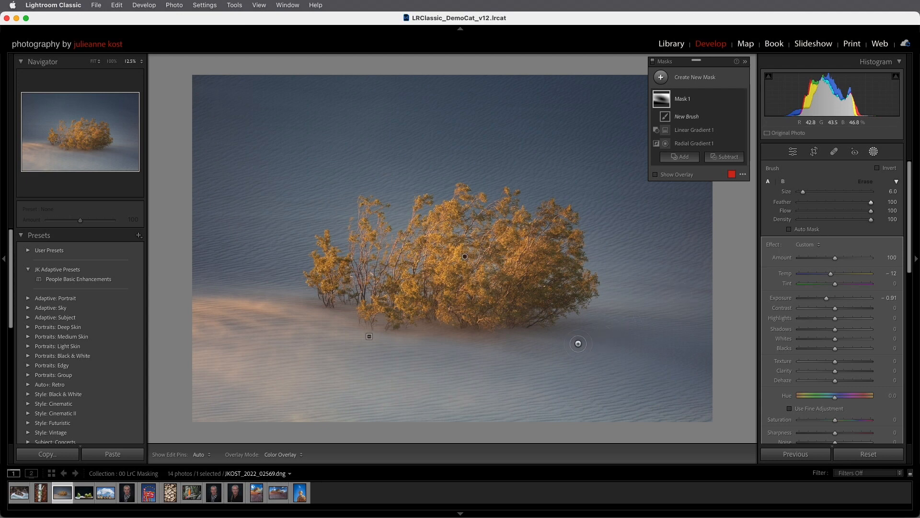
pyautogui.press(']')
pyautogui.press(']')
pyautogui.press(']')
pyautogui.moveTo(871, 211); pyautogui.dragTo(809, 213)
pyautogui.press('h')
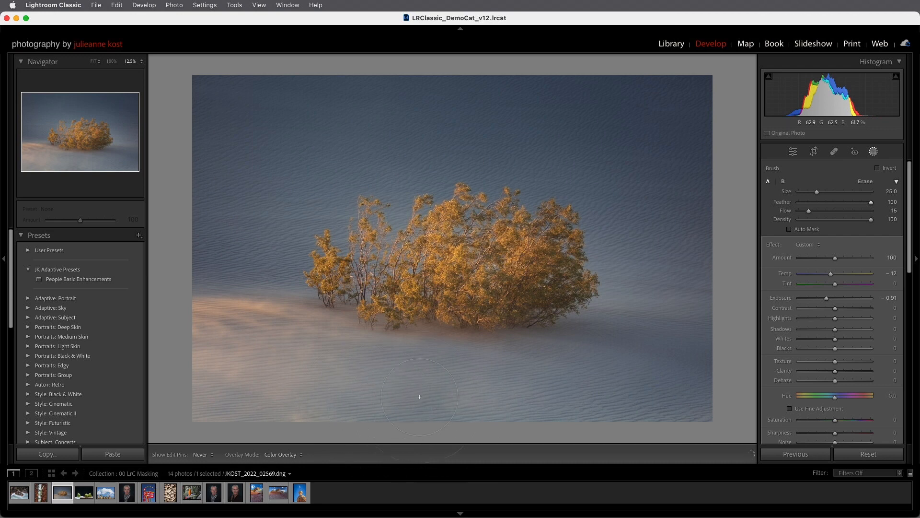
pyautogui.moveTo(514, 387)
pyautogui.mouseDown()
pyautogui.moveTo(690, 378)
pyautogui.moveTo(508, 407)
pyautogui.moveTo(582, 391)
pyautogui.mouseUp()
pyautogui.moveTo(667, 399)
pyautogui.mouseDown()
pyautogui.moveTo(702, 409)
pyautogui.moveTo(311, 399)
pyautogui.mouseUp()
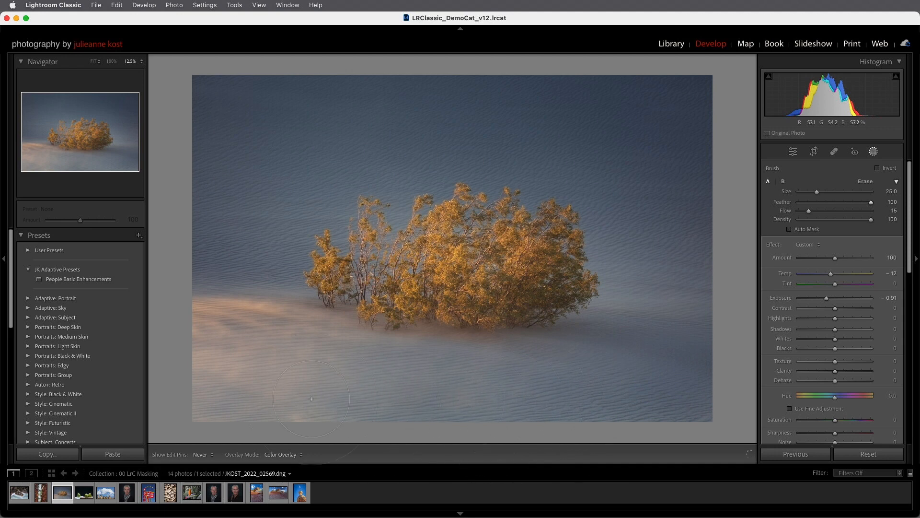
pyautogui.moveTo(196, 390)
pyautogui.mouseDown()
pyautogui.moveTo(177, 380)
pyautogui.moveTo(193, 398)
pyautogui.mouseUp()
pyautogui.moveTo(291, 394); pyautogui.dragTo(290, 394)
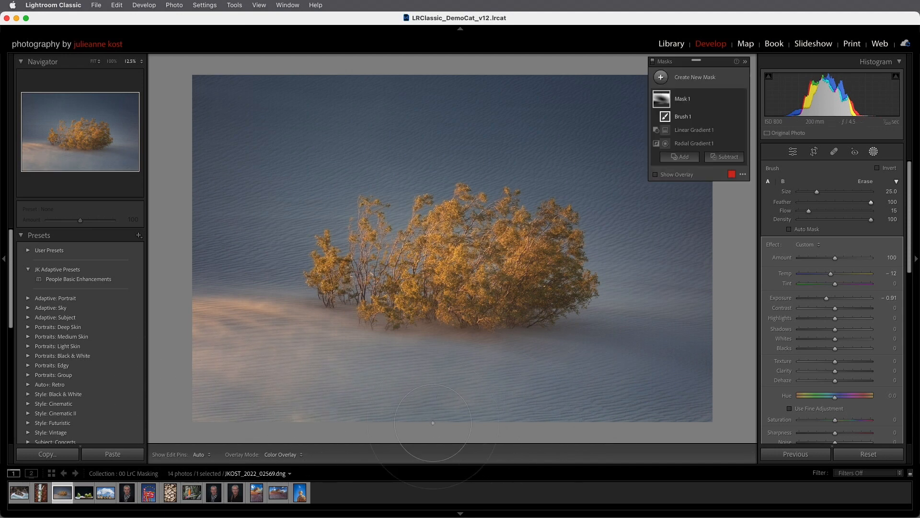
# Step: Review the overlays of the mask's components and the combined mask, and compare the bush photo with the mask hidden and shown
pyautogui.moveTo(667, 146)
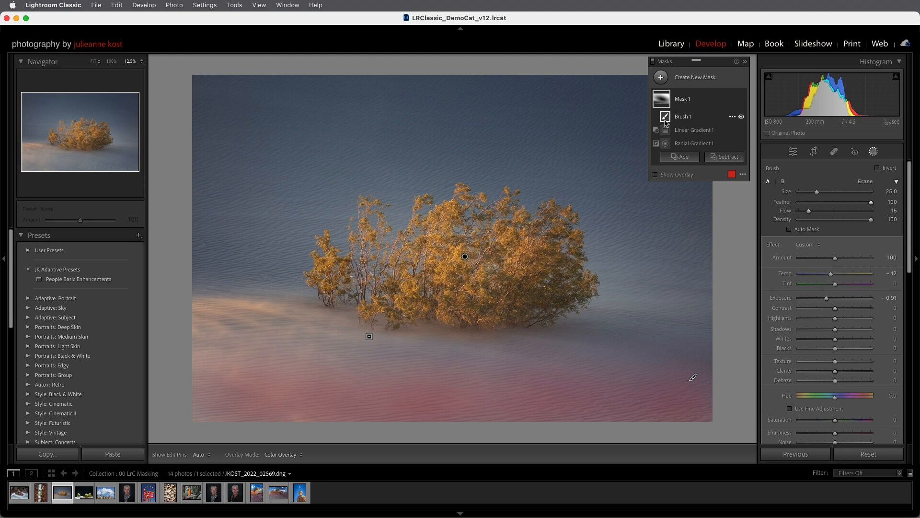
pyautogui.moveTo(664, 105)
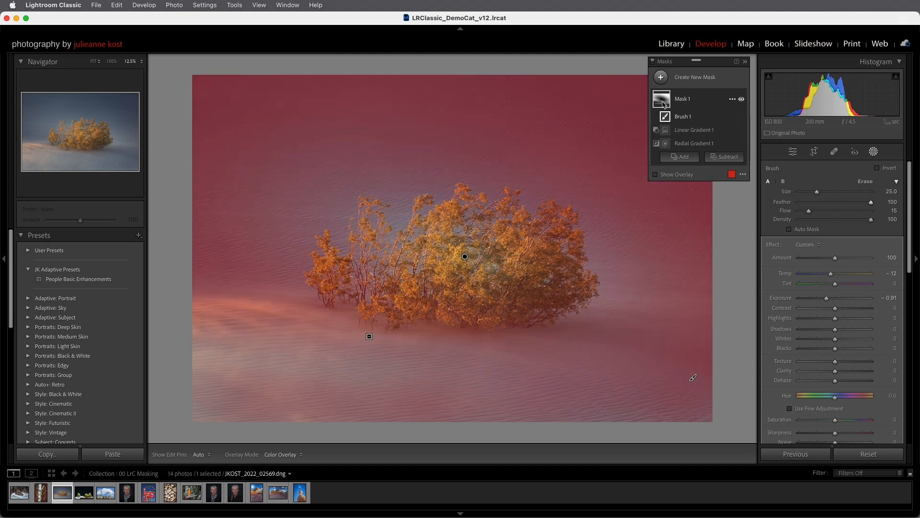
pyautogui.click(742, 99)
pyautogui.click(741, 100)
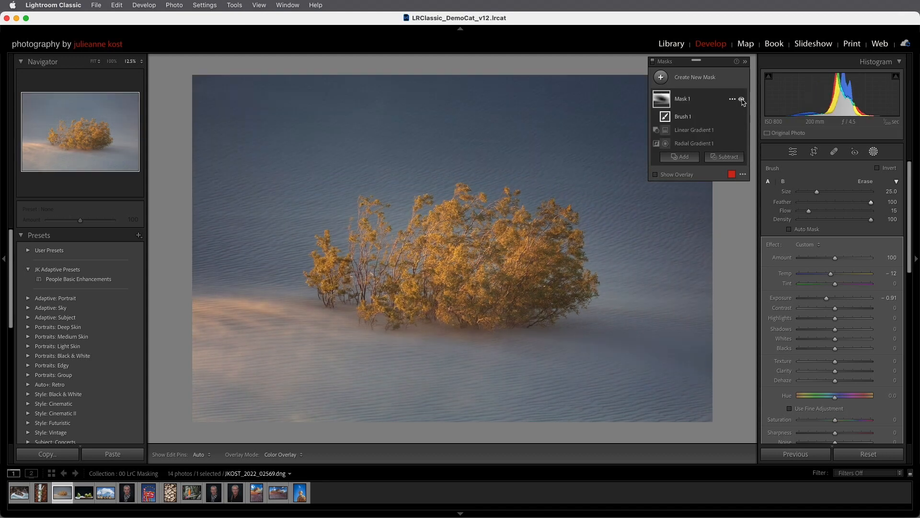
pyautogui.click(742, 99)
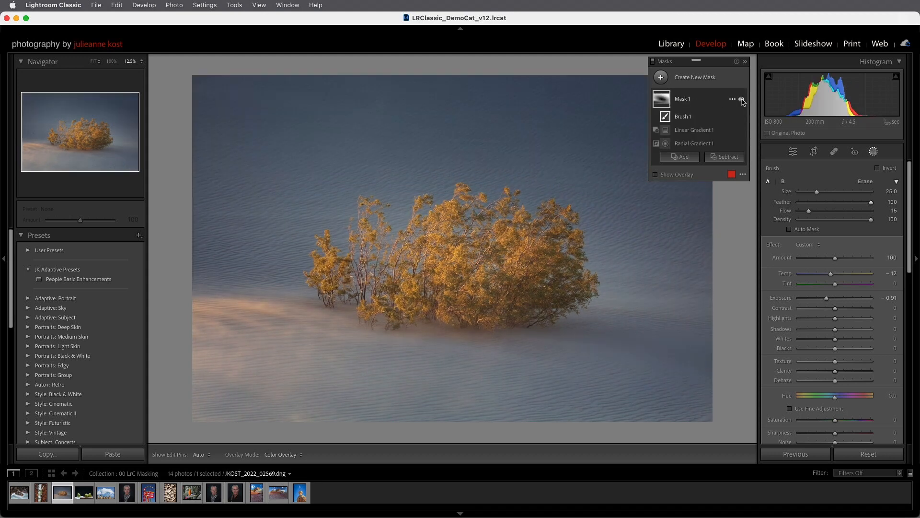
# Step: On the pears photo, fitted to the view, create a Select Subject mask and set its Temp to 36
pyautogui.click(84, 494)
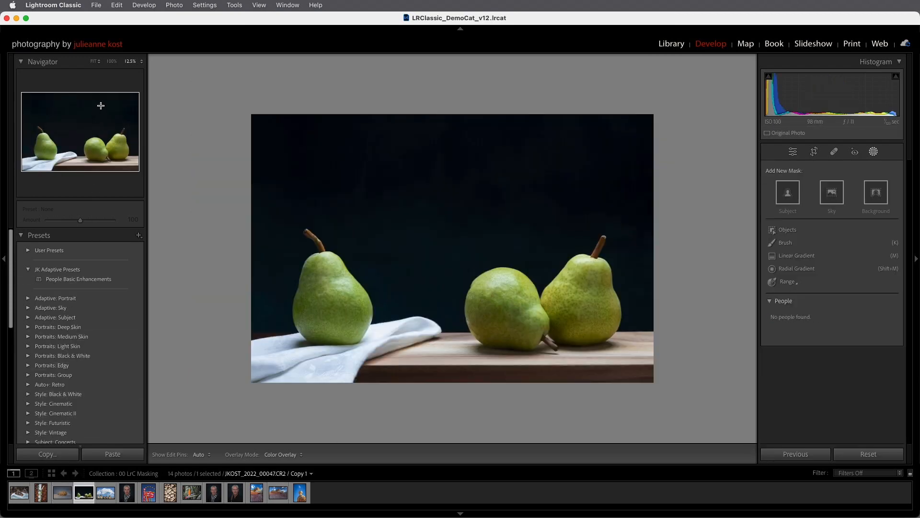
pyautogui.click(98, 63)
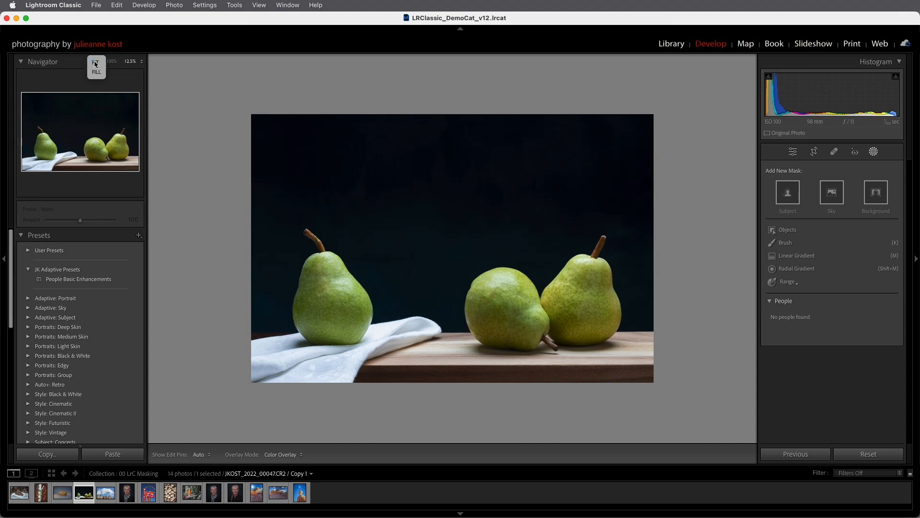
pyautogui.click(96, 63)
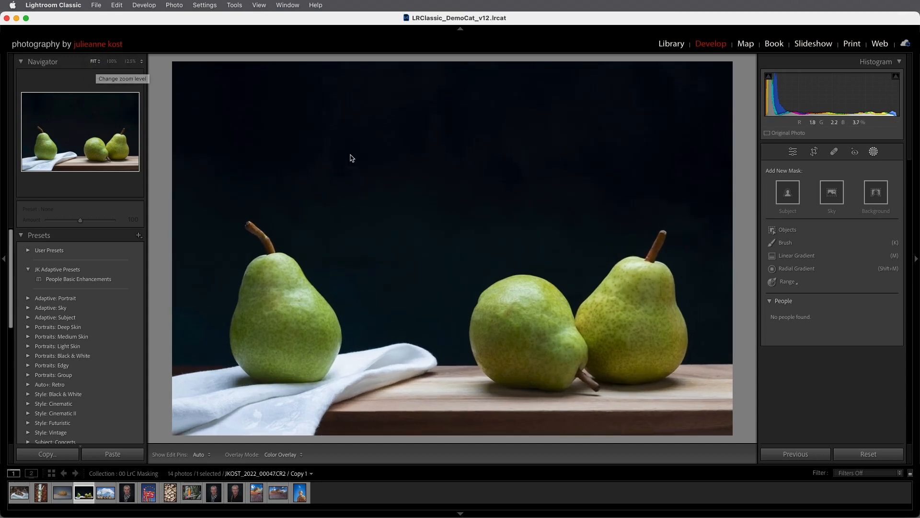
pyautogui.click(787, 194)
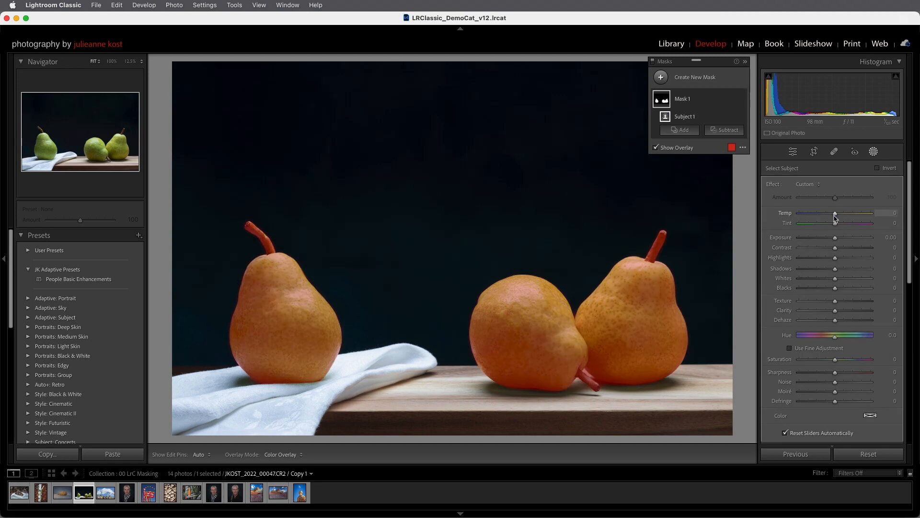
pyautogui.moveTo(835, 214); pyautogui.dragTo(849, 216)
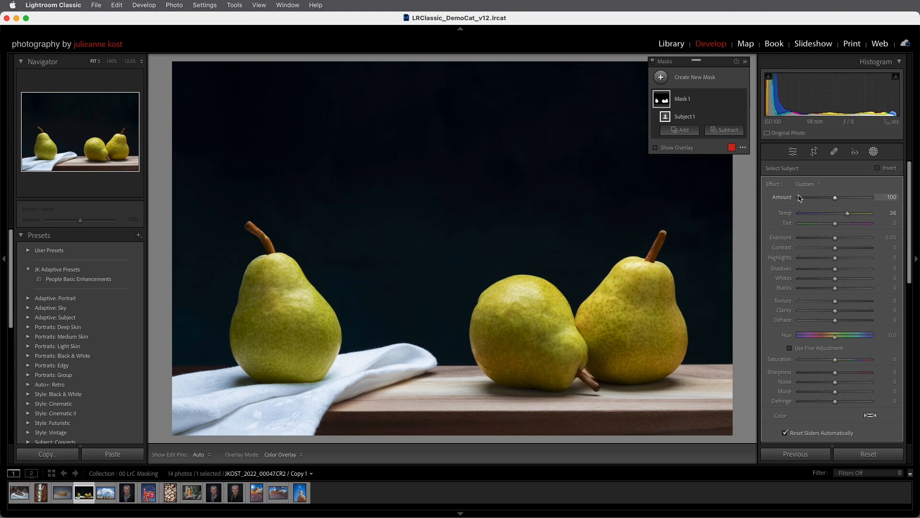
# Step: Try a separate Select Background mask around the pears and delete its background selection
pyautogui.click(733, 100)
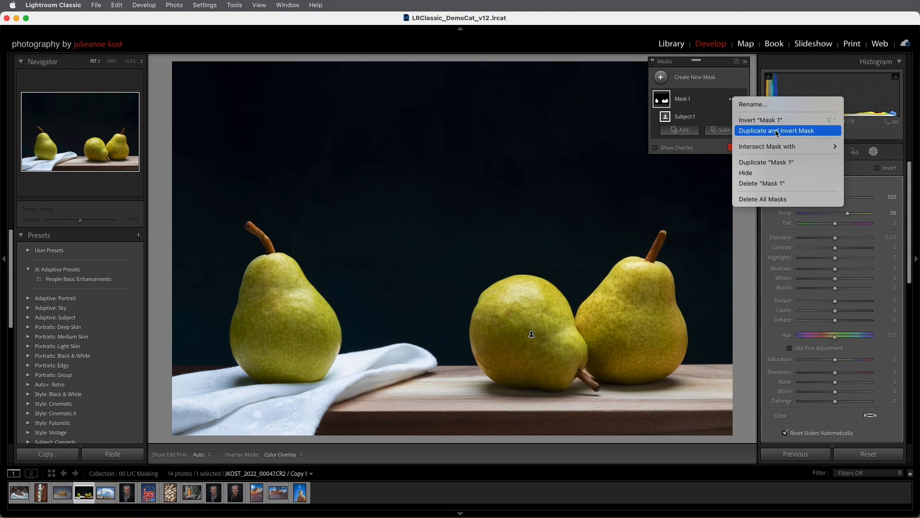
pyautogui.click(661, 78)
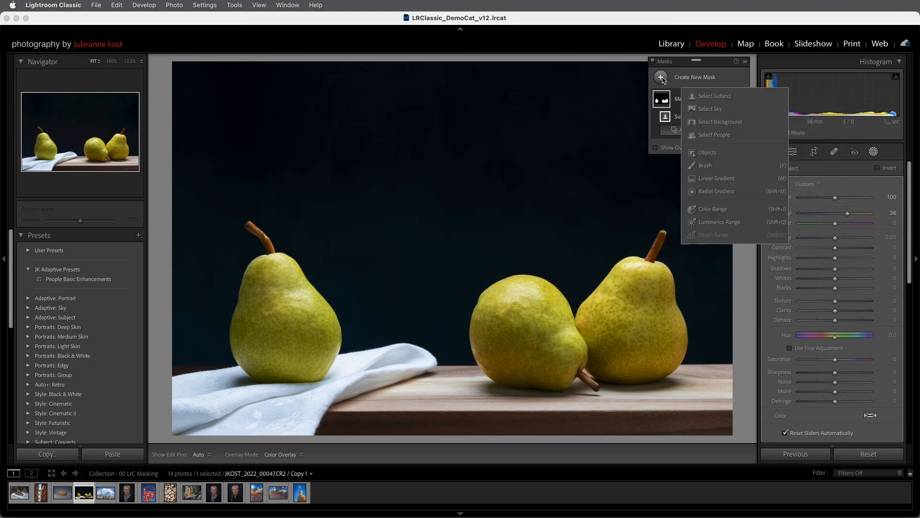
pyautogui.click(713, 123)
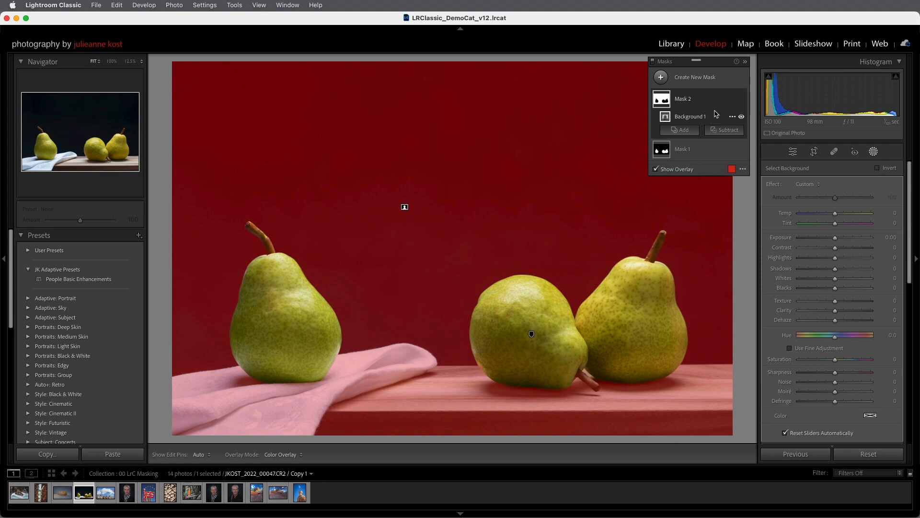
pyautogui.click(732, 116)
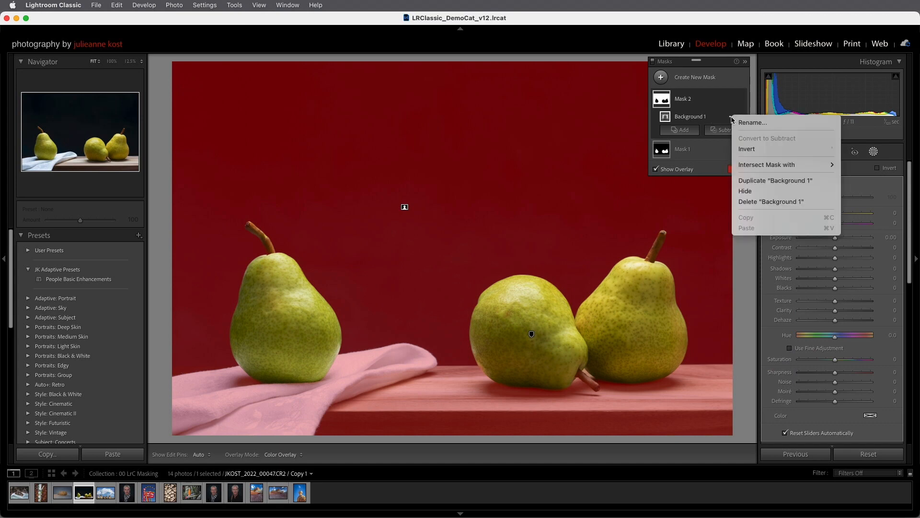
pyautogui.click(746, 202)
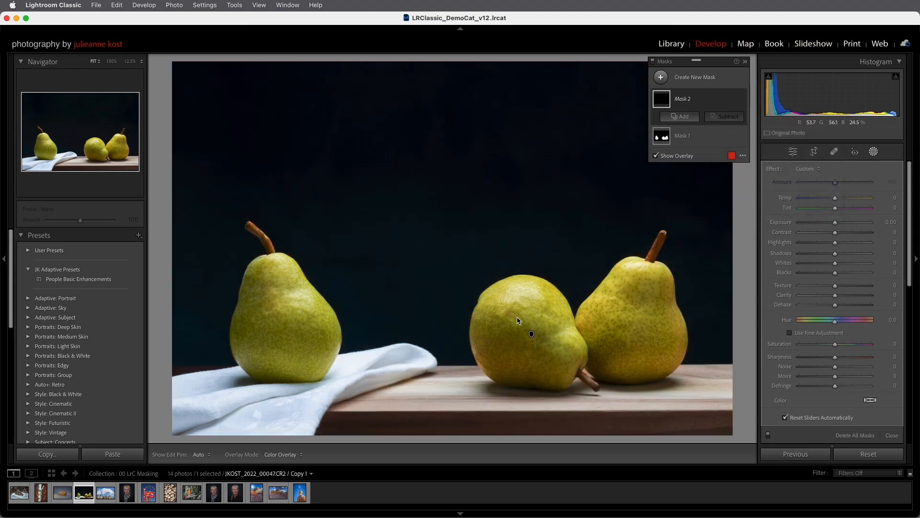
# Step: Create a new Objects mask in rectangle mode, framing the middle pear that lies on its side
pyautogui.click(660, 78)
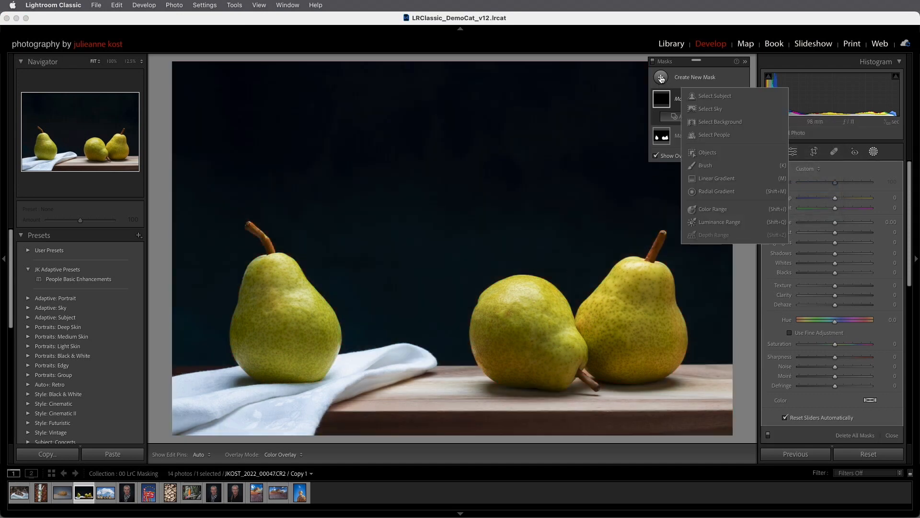
pyautogui.click(719, 153)
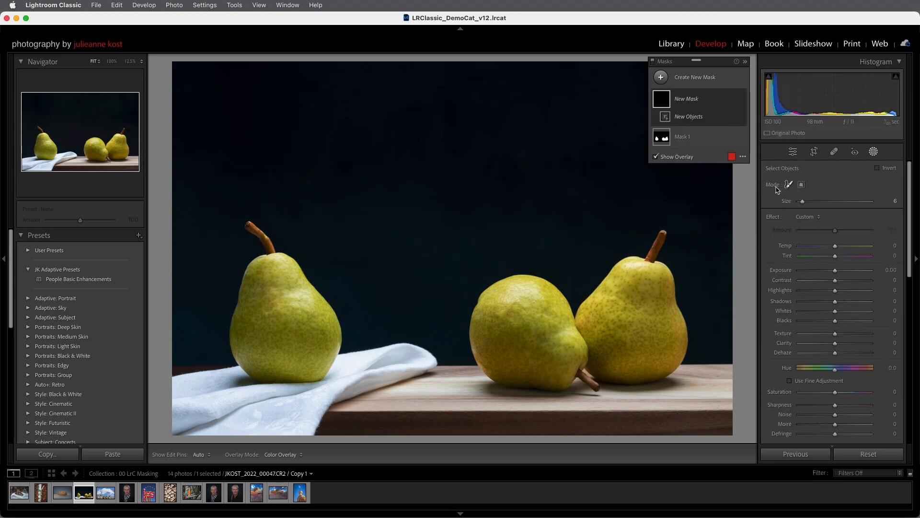
pyautogui.click(802, 185)
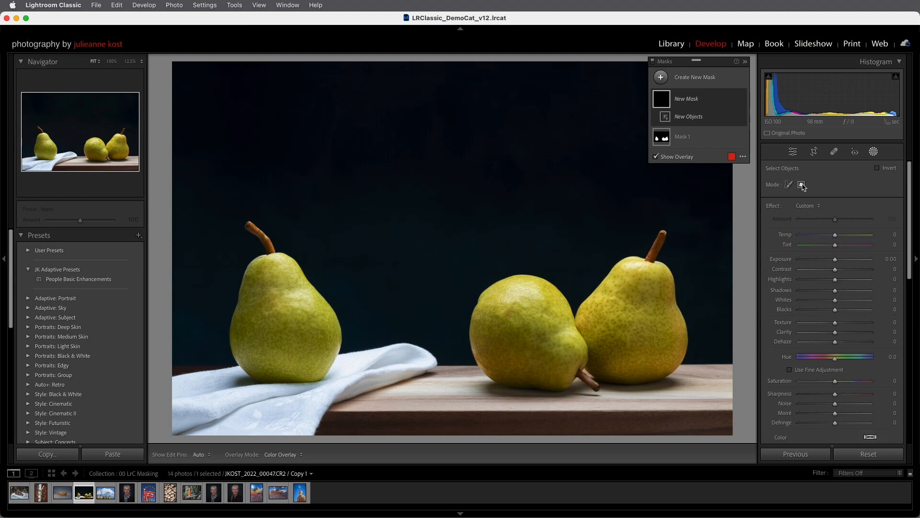
pyautogui.moveTo(613, 236); pyautogui.dragTo(444, 408)
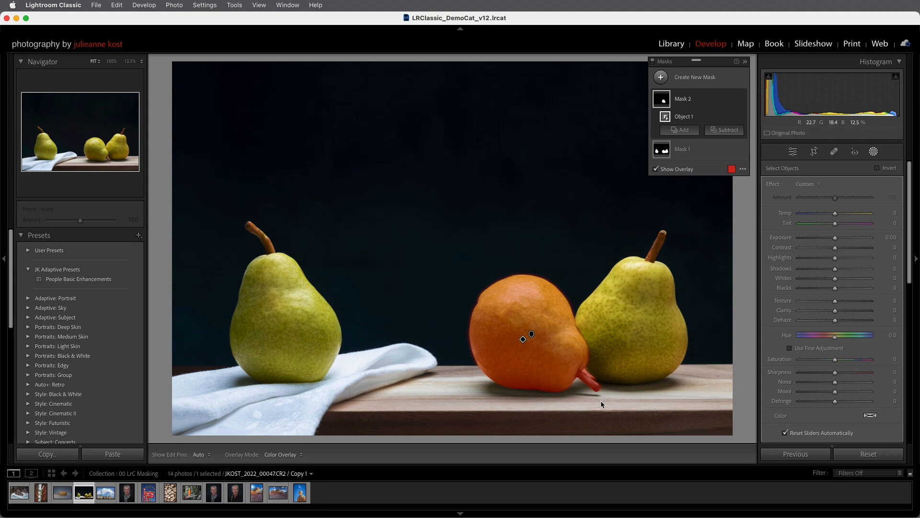
# Step: Set the middle pear mask's Hue to −23.7, making use of fine adjustment
pyautogui.moveTo(835, 337); pyautogui.dragTo(832, 340)
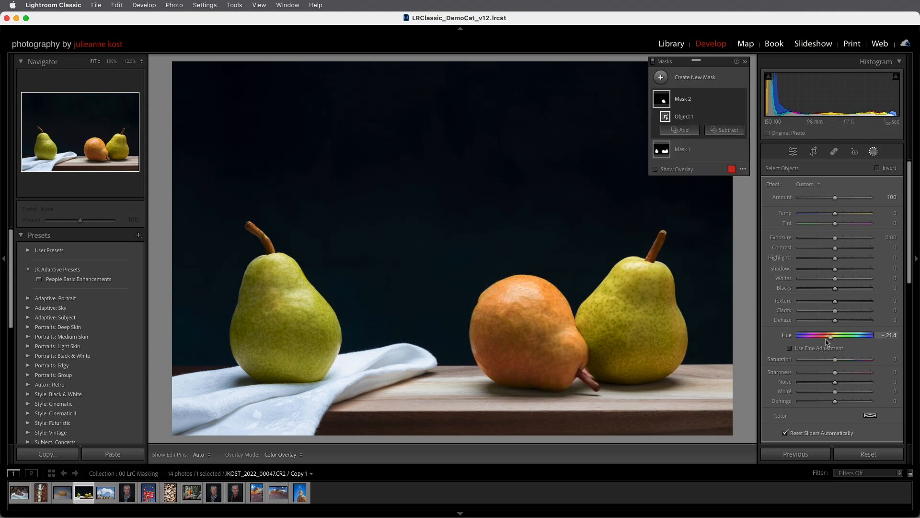
pyautogui.click(790, 348)
pyautogui.moveTo(833, 341)
pyautogui.mouseDown()
pyautogui.moveTo(822, 341)
pyautogui.moveTo(829, 339)
pyautogui.mouseUp()
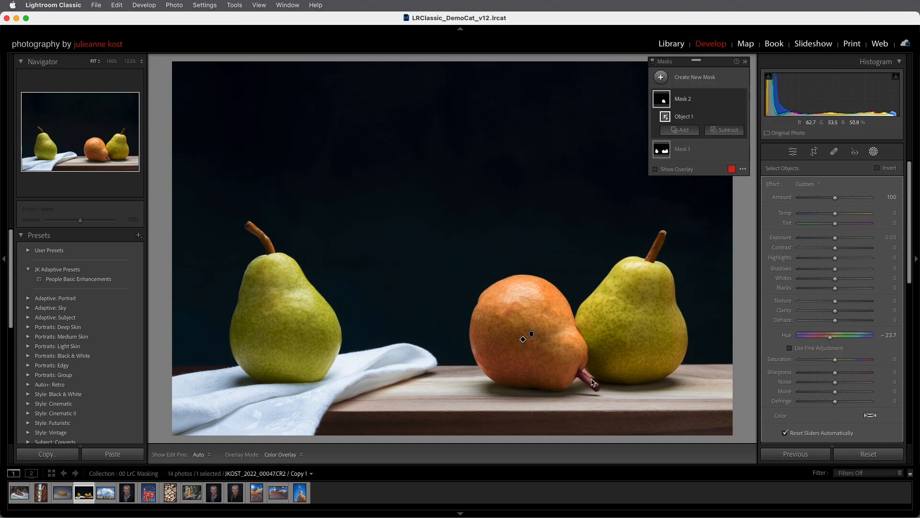
# Step: Subtract the middle pear's stem from the mask by painting it with a brush of Size 6, Feather 13 and Flow 100
pyautogui.click(724, 129)
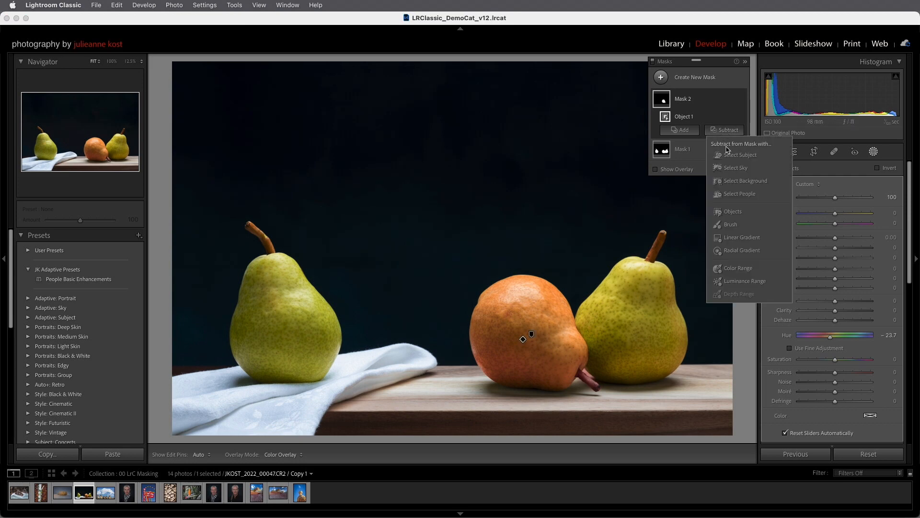
pyautogui.click(732, 224)
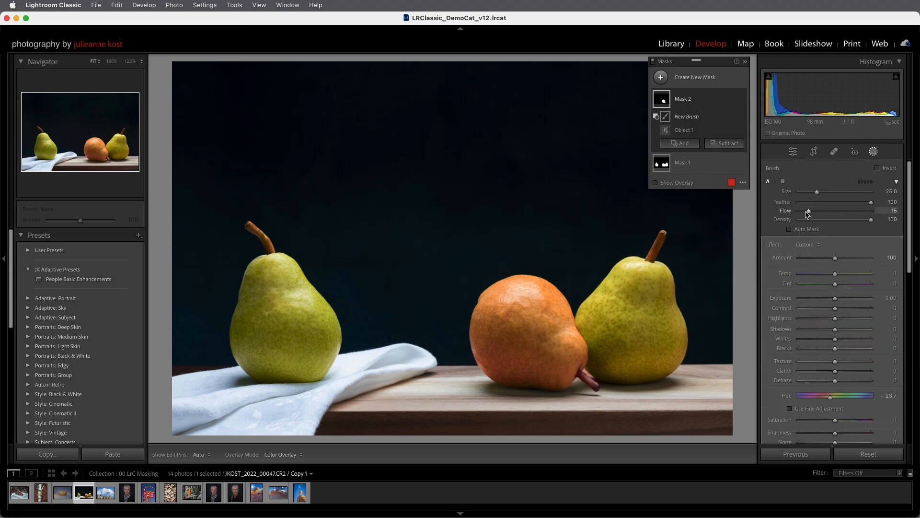
pyautogui.moveTo(822, 211)
pyautogui.mouseDown()
pyautogui.moveTo(876, 214)
pyautogui.moveTo(808, 205)
pyautogui.mouseUp()
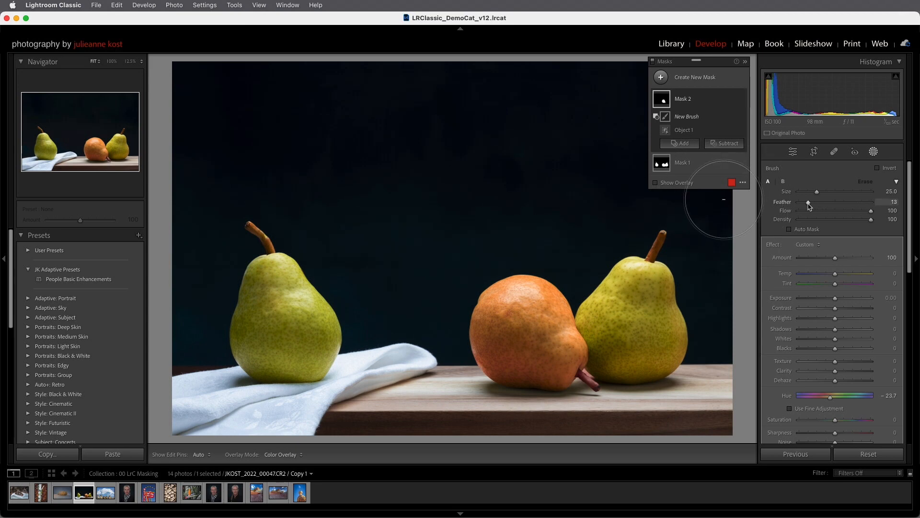
pyautogui.press('[')
pyautogui.press('[')
pyautogui.press('[')
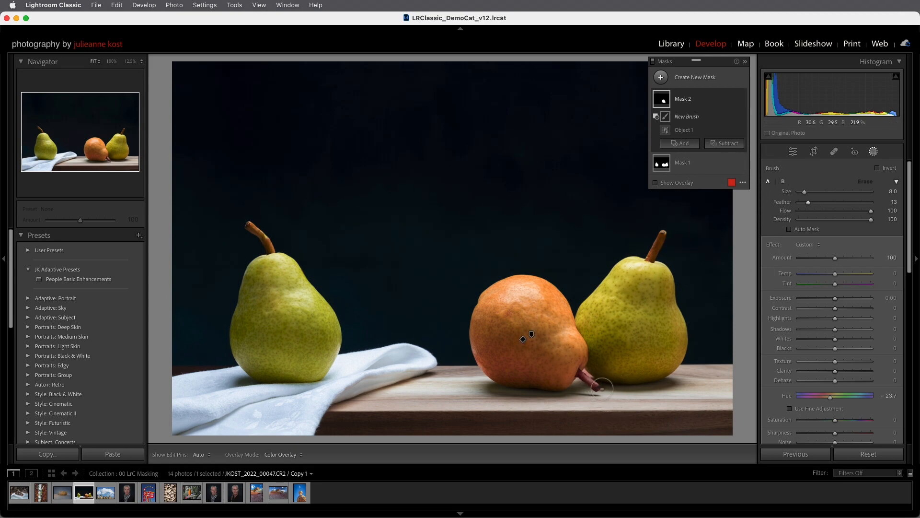
pyautogui.press('[')
pyautogui.press('[')
pyautogui.press('h')
pyautogui.moveTo(591, 374)
pyautogui.mouseDown()
pyautogui.moveTo(584, 383)
pyautogui.moveTo(594, 388)
pyautogui.mouseUp()
pyautogui.press('h')
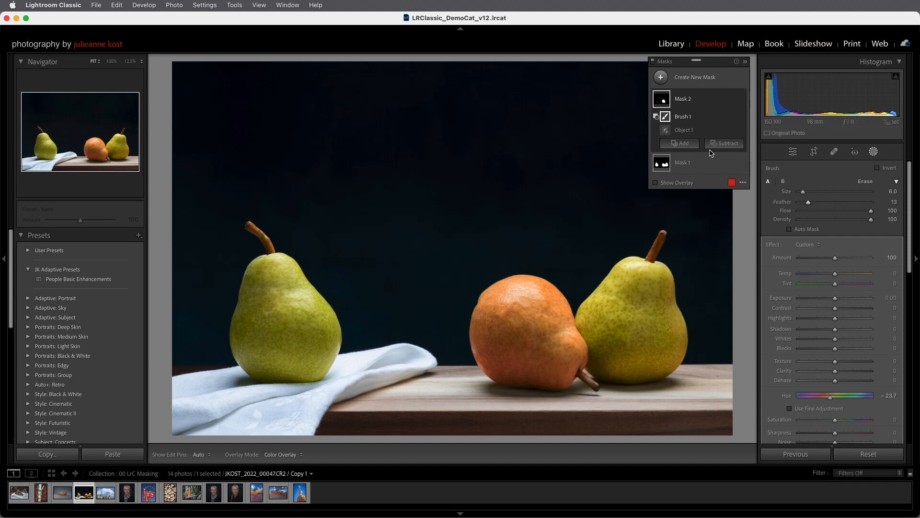
# Step: Subtract the lower part of the middle pear from its mask with a soft brush of Size 19.8, Feather 81 and Flow 42
pyautogui.click(725, 143)
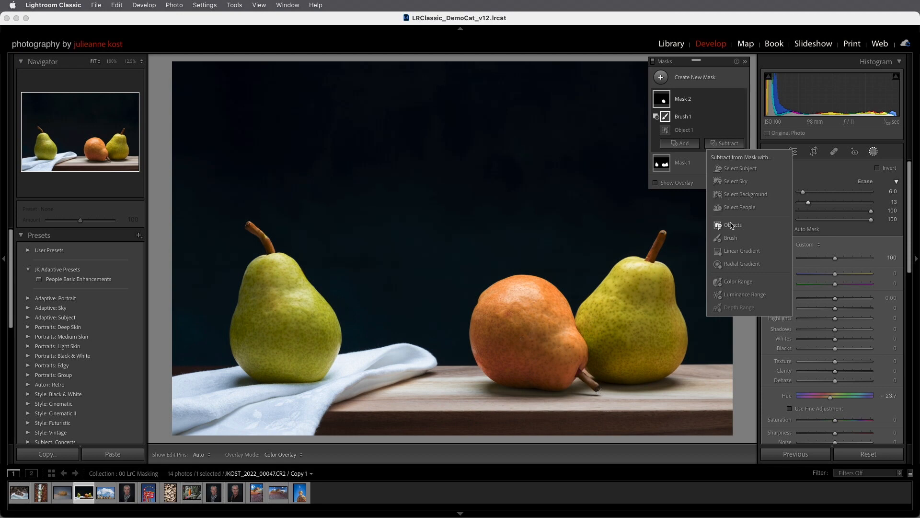
pyautogui.click(730, 238)
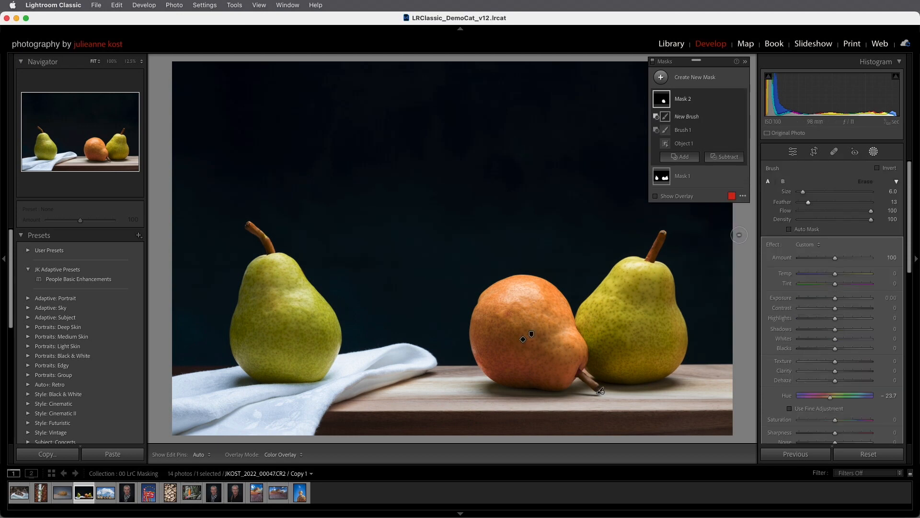
pyautogui.moveTo(808, 202); pyautogui.dragTo(859, 204)
pyautogui.moveTo(804, 193); pyautogui.dragTo(813, 194)
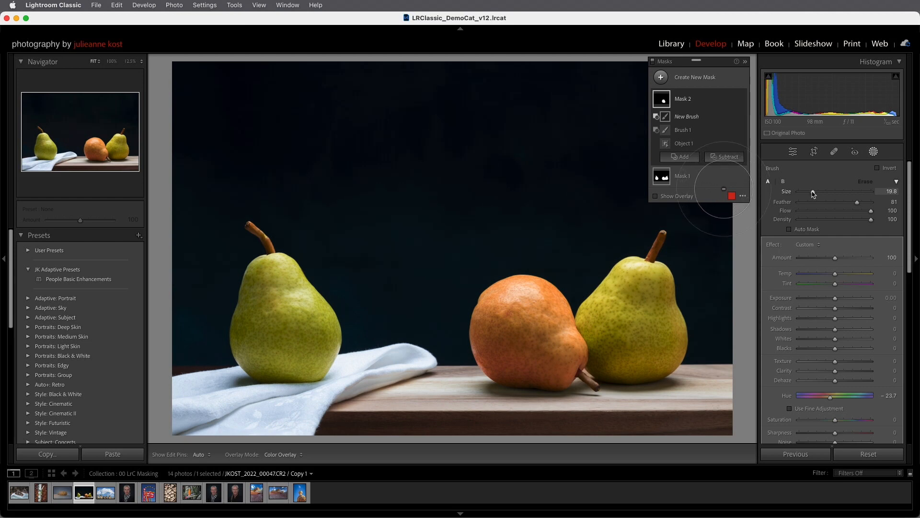
pyautogui.moveTo(871, 211); pyautogui.dragTo(828, 211)
pyautogui.press('h')
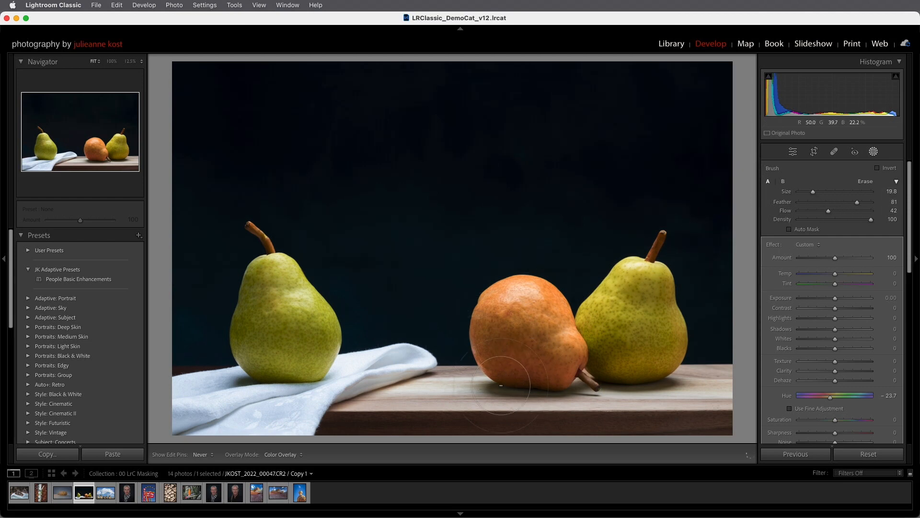
pyautogui.moveTo(474, 357)
pyautogui.mouseDown()
pyautogui.moveTo(503, 382)
pyautogui.moveTo(506, 364)
pyautogui.moveTo(524, 376)
pyautogui.moveTo(502, 367)
pyautogui.moveTo(506, 356)
pyautogui.moveTo(487, 334)
pyautogui.moveTo(480, 344)
pyautogui.moveTo(477, 321)
pyautogui.moveTo(515, 380)
pyautogui.moveTo(561, 384)
pyautogui.moveTo(574, 361)
pyautogui.mouseUp()
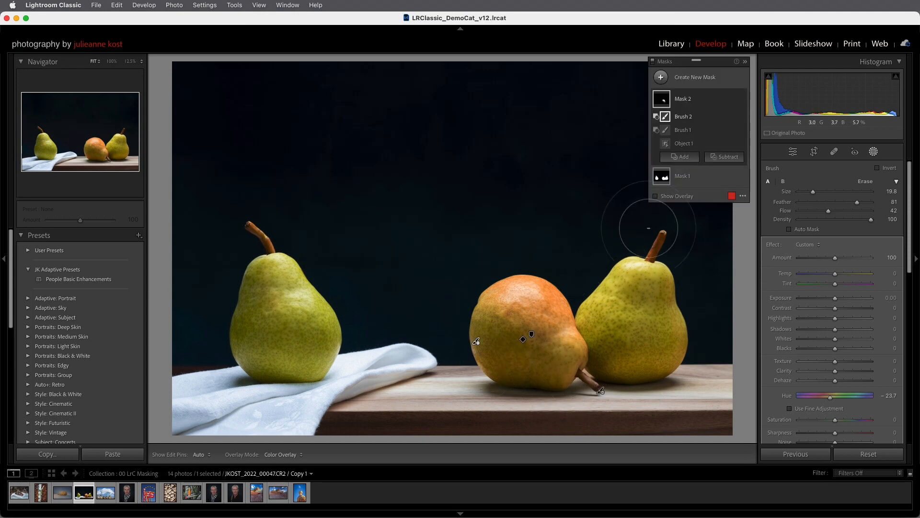
# Step: Toggle the middle pear mask's visibility off and on to compare the photo with and without the hue change
pyautogui.click(741, 100)
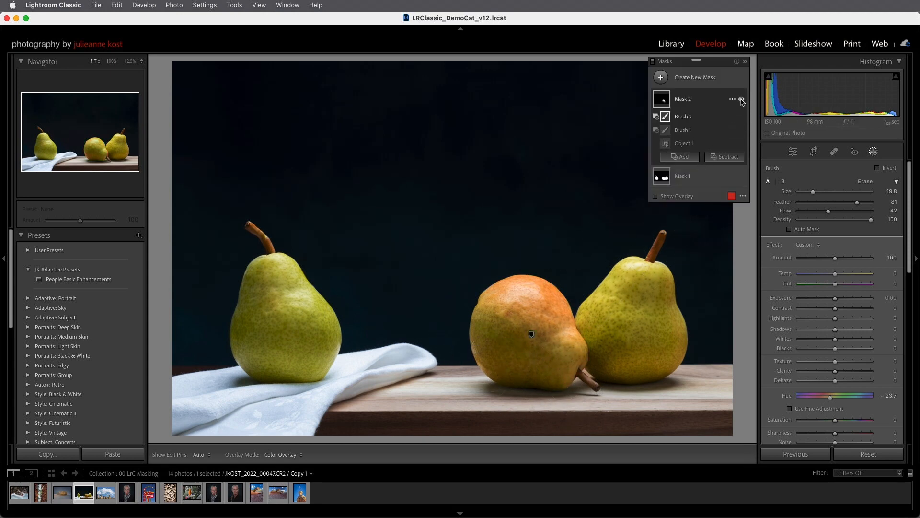
pyautogui.click(741, 99)
pyautogui.click(741, 100)
pyautogui.click(742, 99)
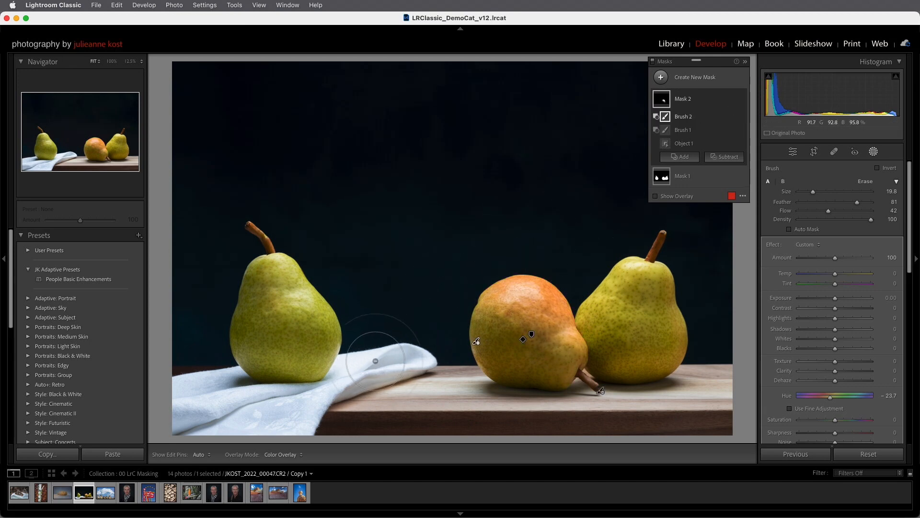
# Step: Create a new Objects mask in rectangle mode, framing the white cloth beneath the left pear
pyautogui.click(661, 78)
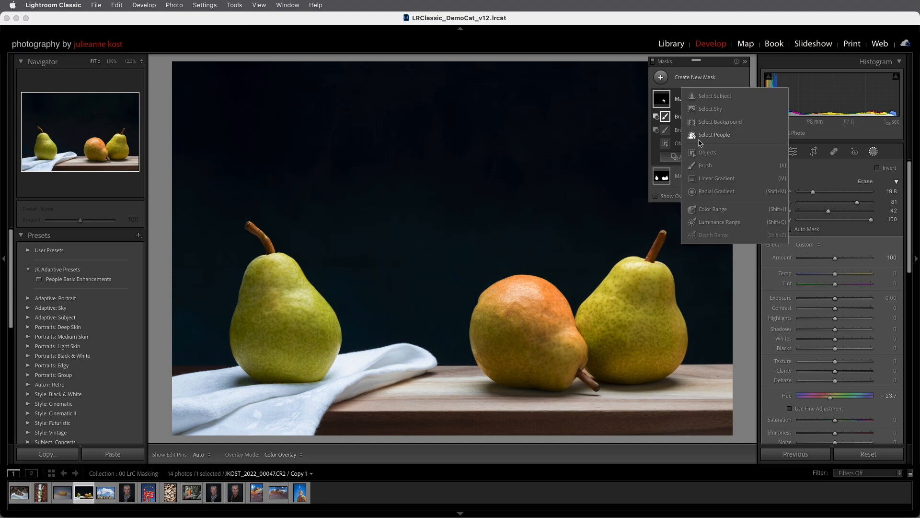
pyautogui.click(707, 153)
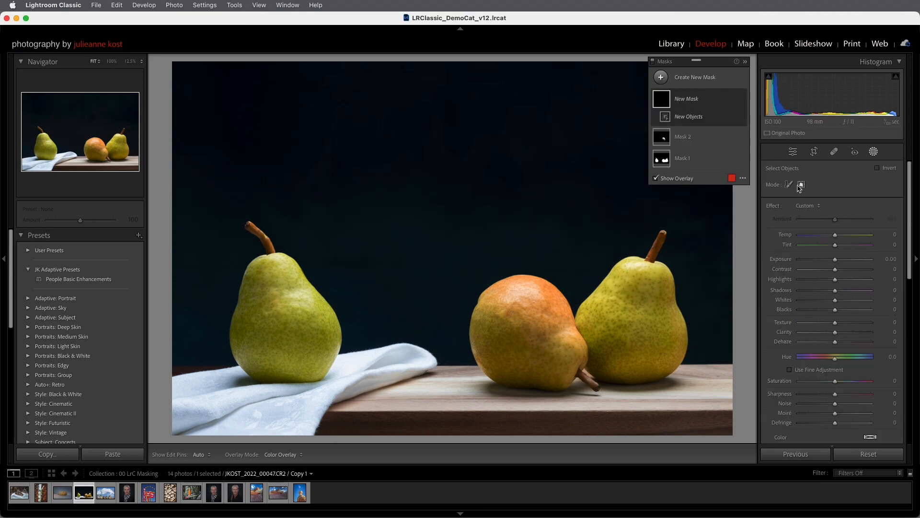
pyautogui.moveTo(446, 312); pyautogui.dragTo(166, 441)
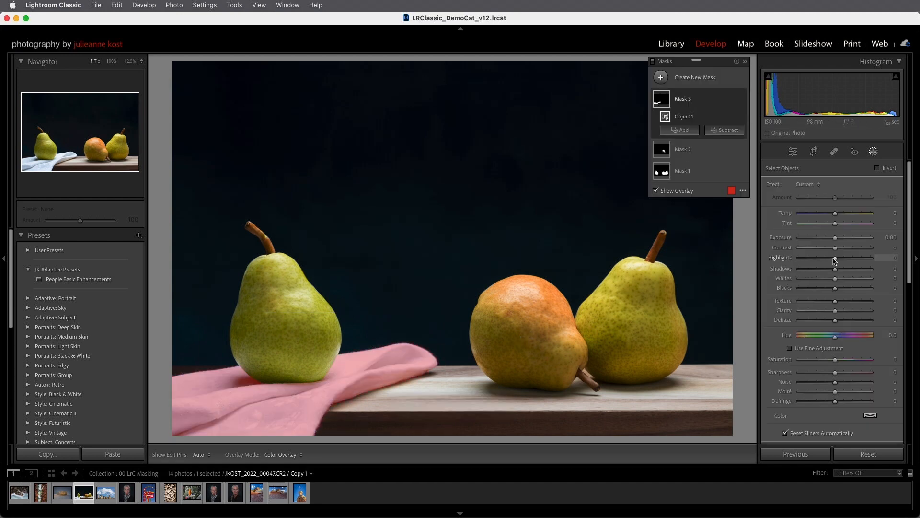
# Step: Set the cloth mask's Highlights to −11 and Saturation to −76
pyautogui.moveTo(835, 258); pyautogui.dragTo(831, 262)
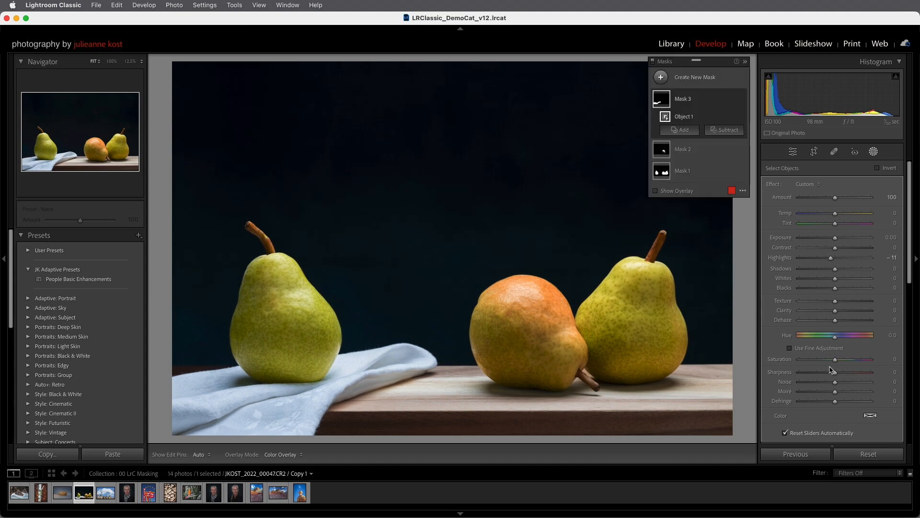
pyautogui.moveTo(834, 360); pyautogui.dragTo(833, 362)
pyautogui.moveTo(823, 361); pyautogui.dragTo(811, 361)
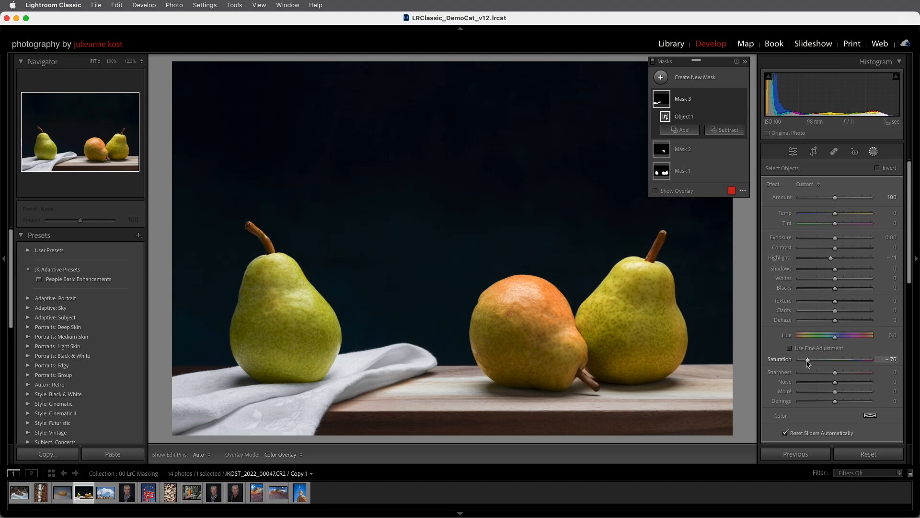
# Step: Create a brush mask with Feather and Flow 100, painting a straight diagonal beam from the photo's upper-left corner at Size 23 to its right edge at Size 36
pyautogui.press('super+minus')
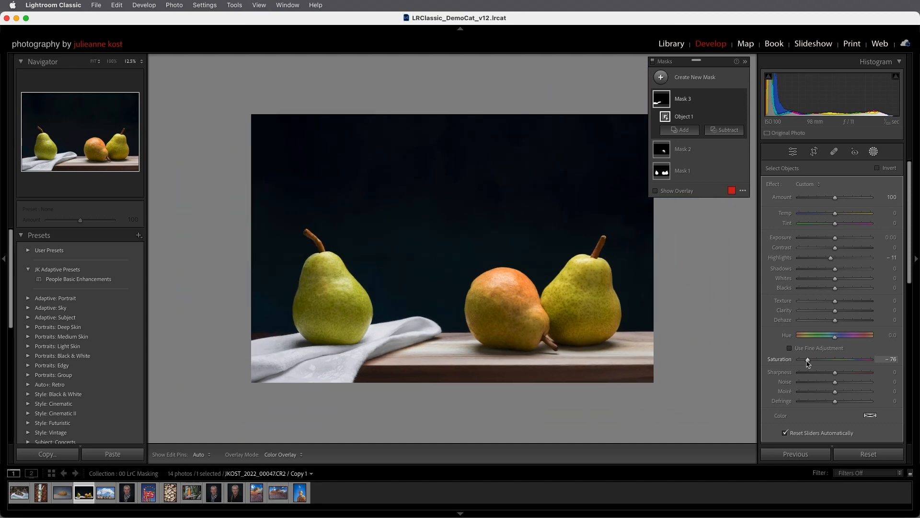
pyautogui.click(661, 77)
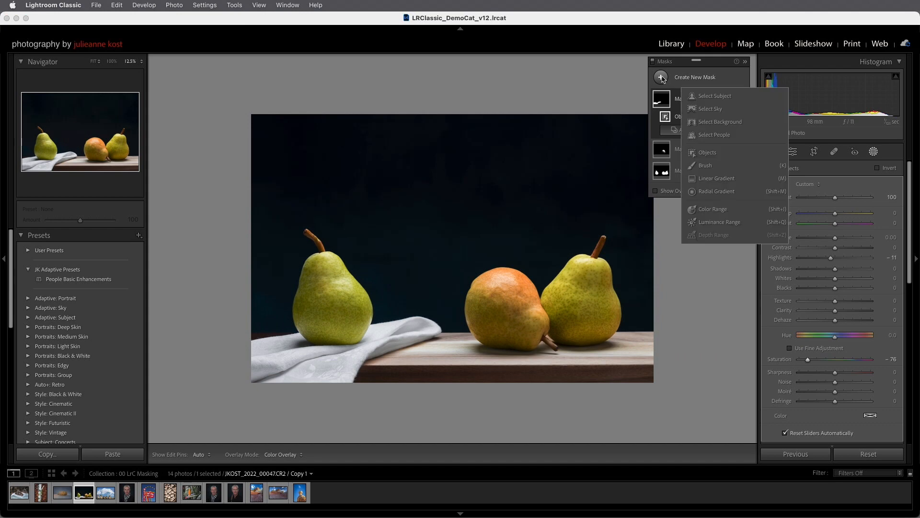
pyautogui.click(705, 166)
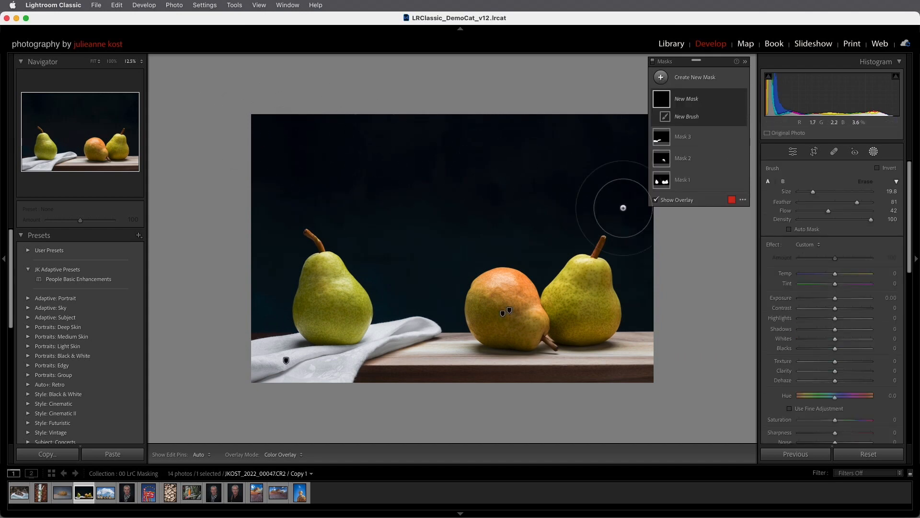
pyautogui.moveTo(829, 211)
pyautogui.mouseDown()
pyautogui.moveTo(873, 212)
pyautogui.moveTo(872, 202)
pyautogui.mouseUp()
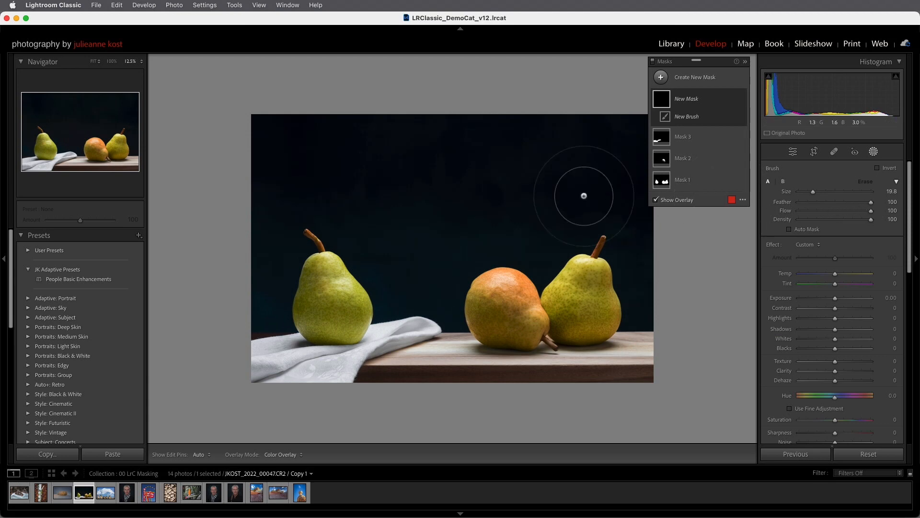
pyautogui.scroll(3, 255, 119)
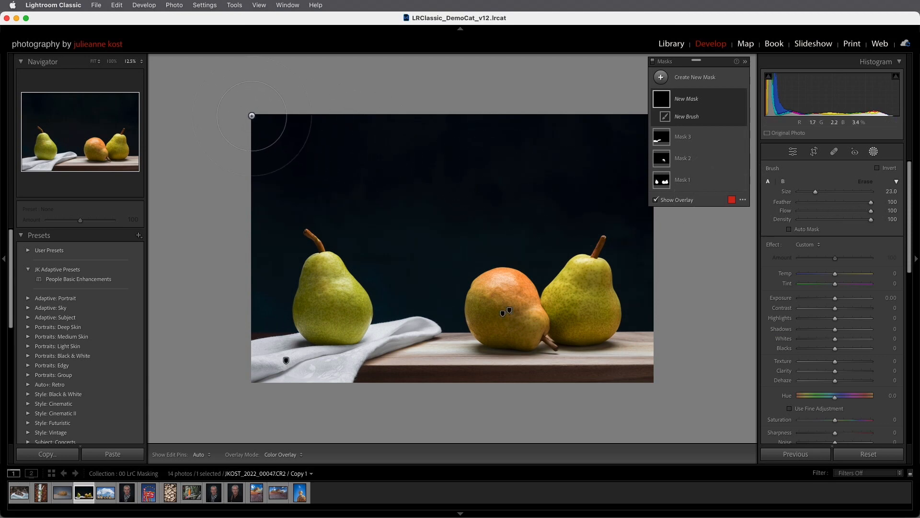
pyautogui.click(253, 116)
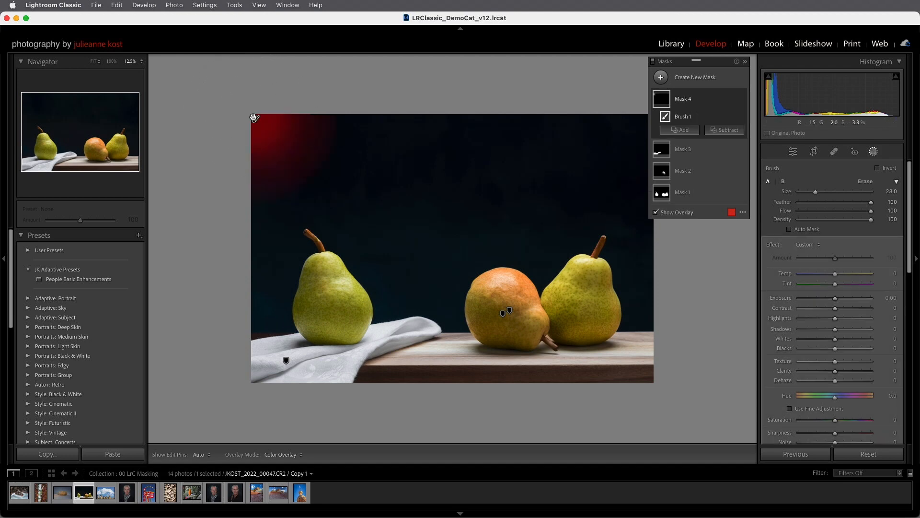
pyautogui.scroll(5, 473, 230)
pyautogui.scroll(2, 541, 251)
pyautogui.keyDown('shift'); pyautogui.click(653, 316); pyautogui.keyUp('shift')
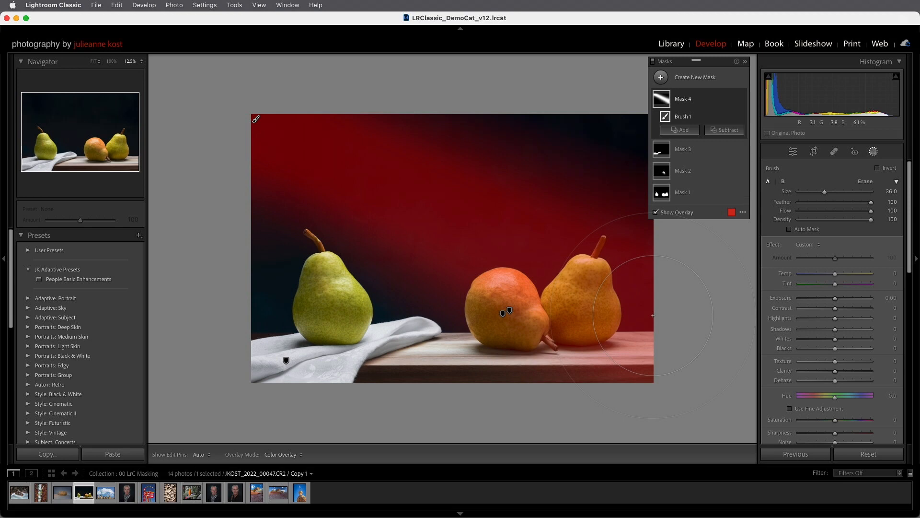
# Step: Set the light beam mask's Exposure to 2.05 and subtract the pears from it with Select Subject
pyautogui.moveTo(835, 298); pyautogui.dragTo(853, 300)
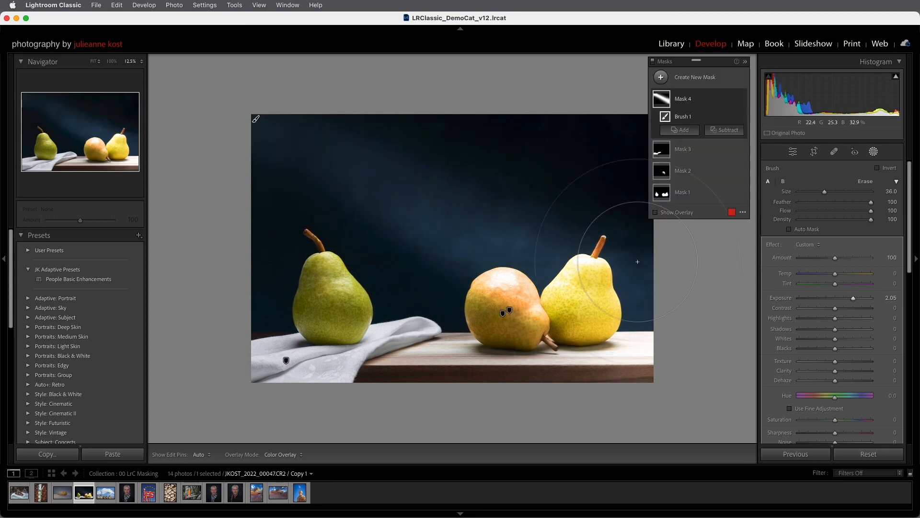
pyautogui.click(719, 130)
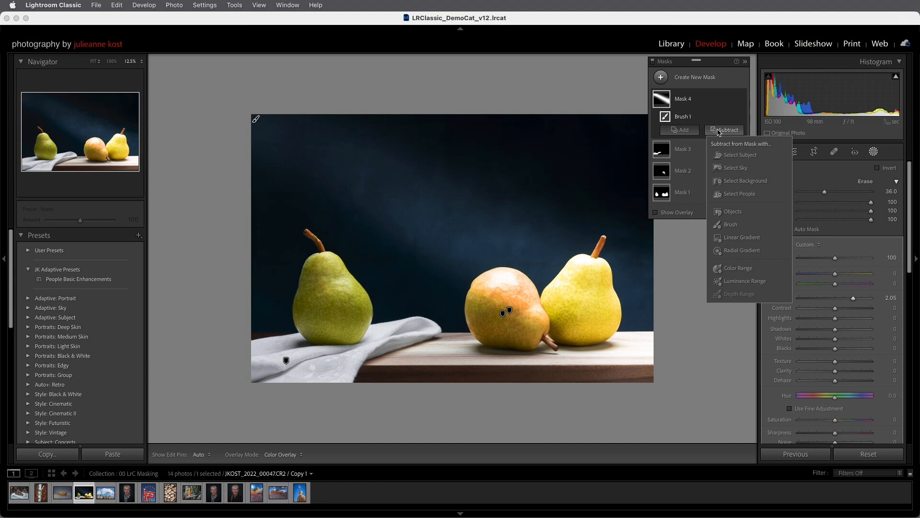
pyautogui.click(725, 154)
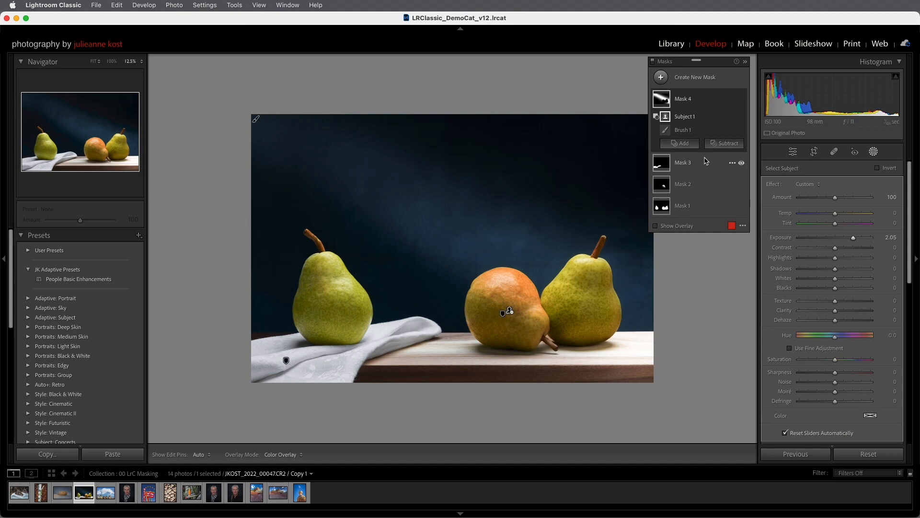
# Step: Subtract the wooden tabletop from the light beam mask with a Size 9 brush, and shift the beam's original brush stroke slightly down and right
pyautogui.click(724, 143)
pyautogui.click(726, 238)
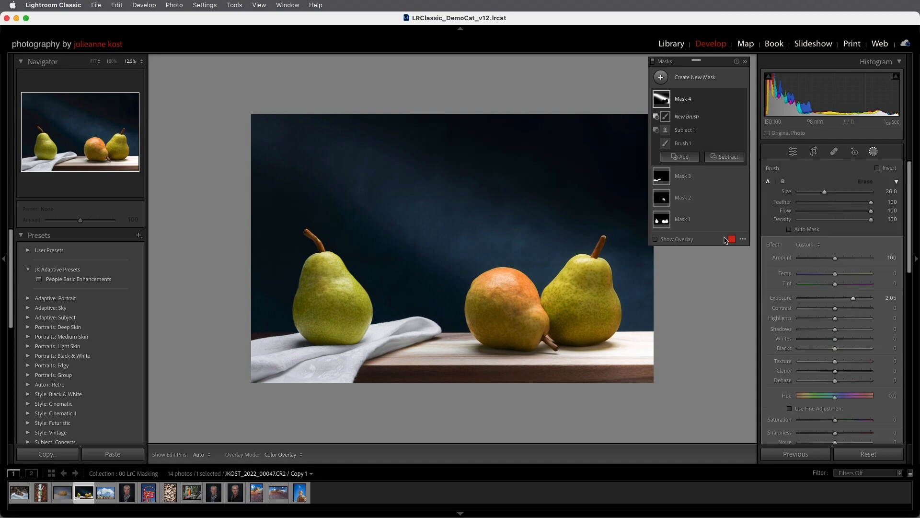
pyautogui.scroll(-10, 647, 363)
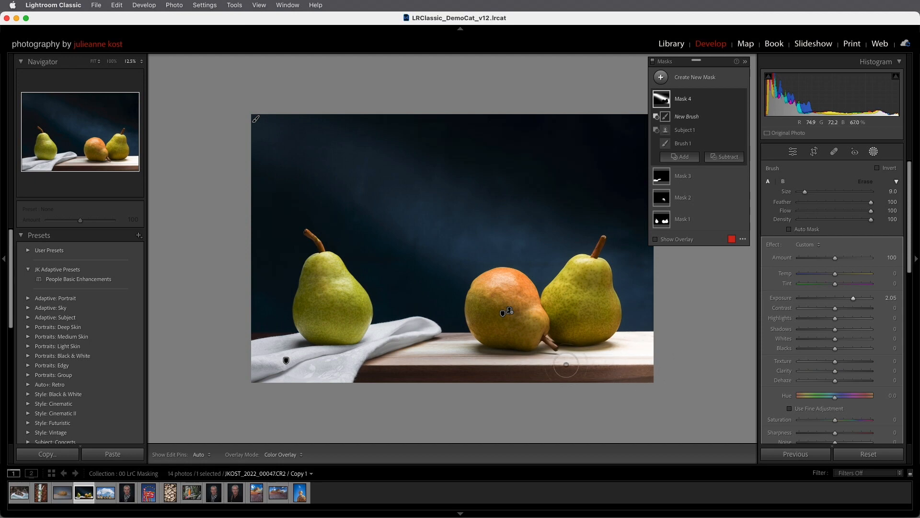
pyautogui.press('h')
pyautogui.moveTo(612, 360)
pyautogui.mouseDown()
pyautogui.moveTo(637, 346)
pyautogui.moveTo(497, 358)
pyautogui.mouseUp()
pyautogui.press('h')
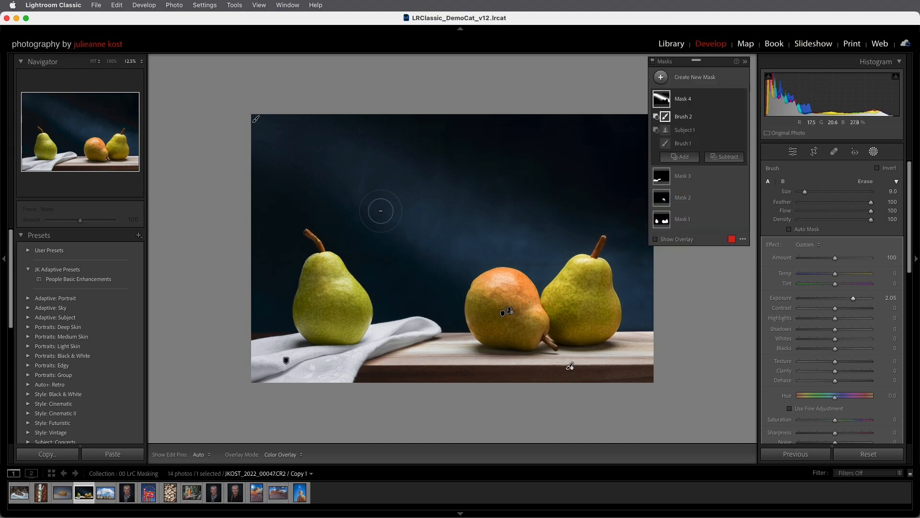
pyautogui.moveTo(256, 119)
pyautogui.mouseDown()
pyautogui.moveTo(254, 134)
pyautogui.moveTo(294, 156)
pyautogui.moveTo(300, 120)
pyautogui.moveTo(272, 136)
pyautogui.mouseUp()
# Step: Open the rock formations photo JKOST_2022_12176.dng at Fit view and create a Select Sky mask
pyautogui.click(108, 494)
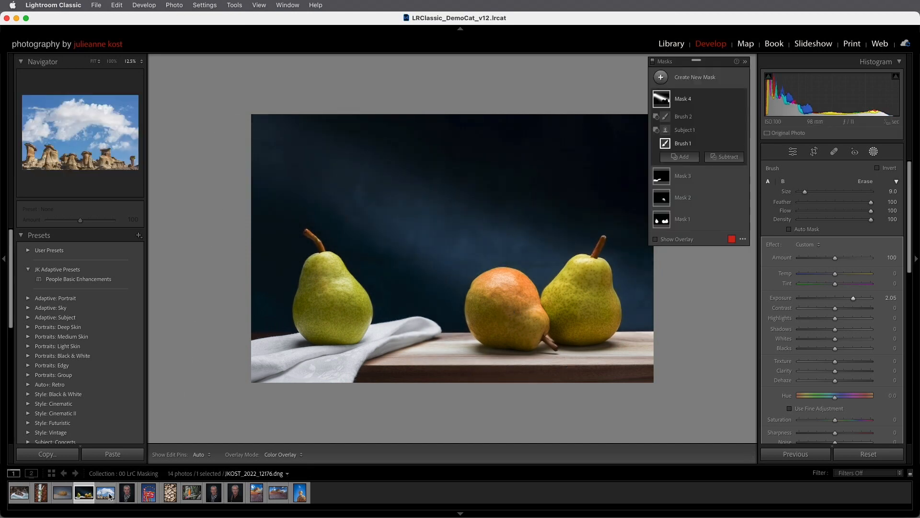
pyautogui.click(92, 63)
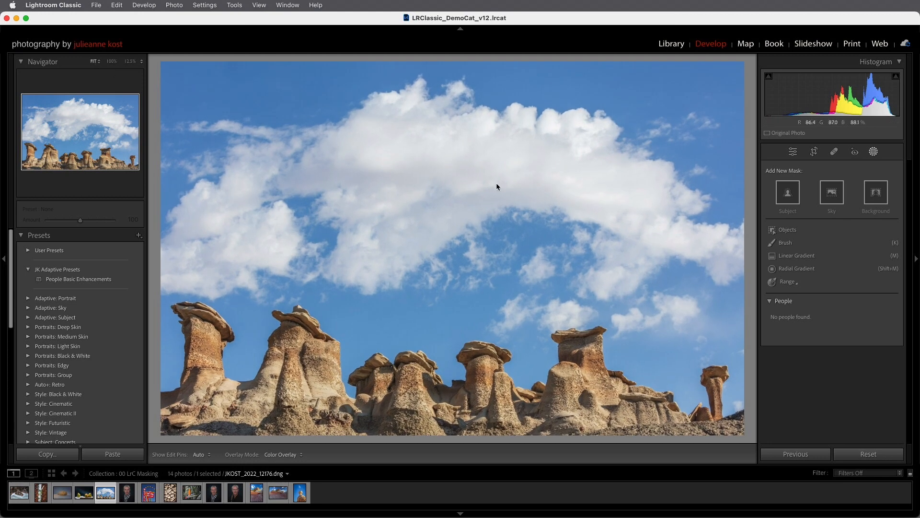
pyautogui.click(832, 192)
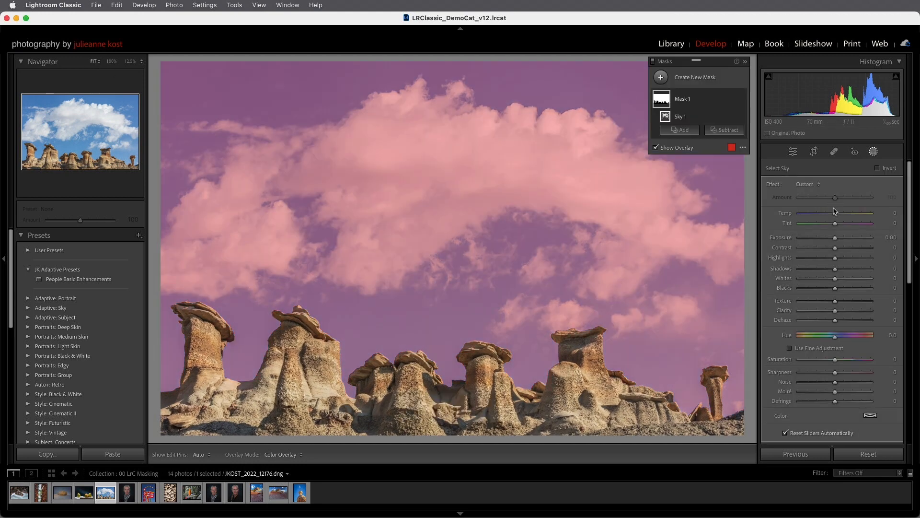
# Step: Set the sky mask's Exposure to −0.85, Texture 9, Clarity 34, Dehaze 12, Saturation −59 and Noise 34
pyautogui.moveTo(835, 238); pyautogui.dragTo(827, 241)
pyautogui.moveTo(835, 301); pyautogui.dragTo(840, 324)
pyautogui.moveTo(835, 382); pyautogui.dragTo(815, 364)
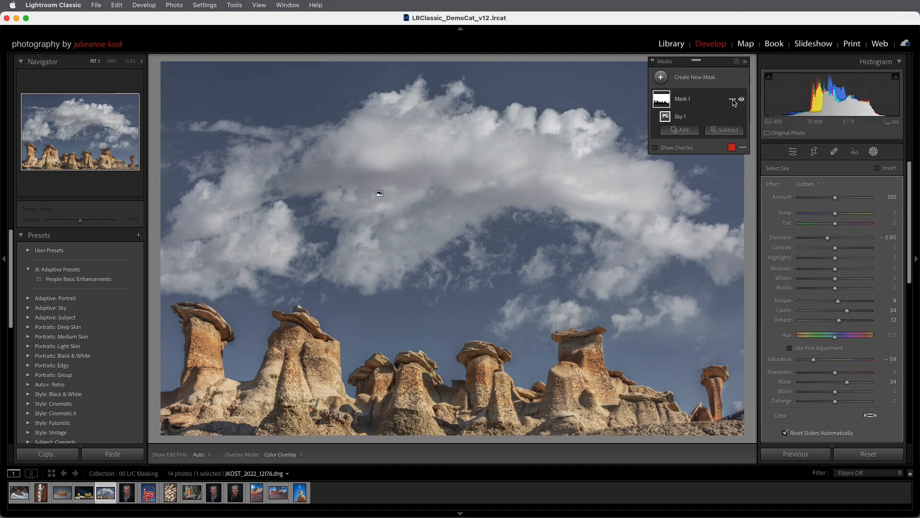
# Step: Duplicate and invert the sky mask to cover the rocks, with Temp at 7, Shadows at 39 and Blacks at 17
pyautogui.click(733, 100)
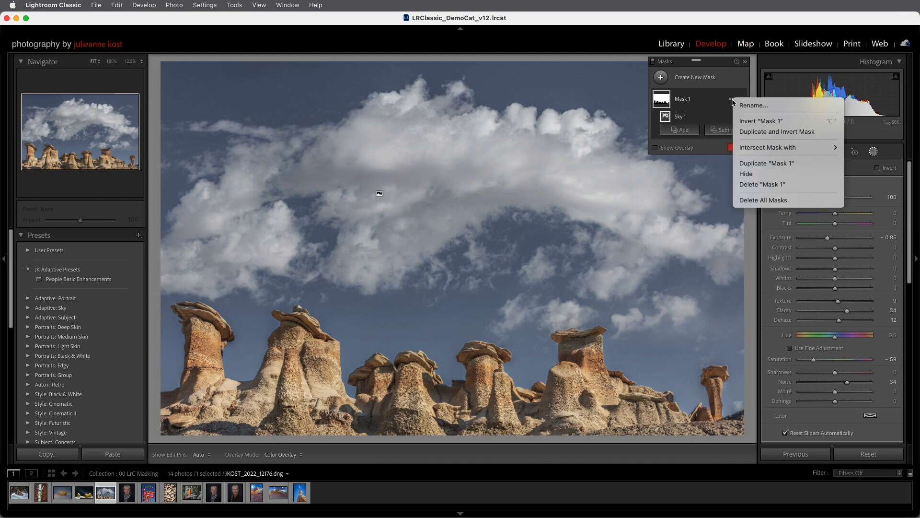
pyautogui.click(743, 131)
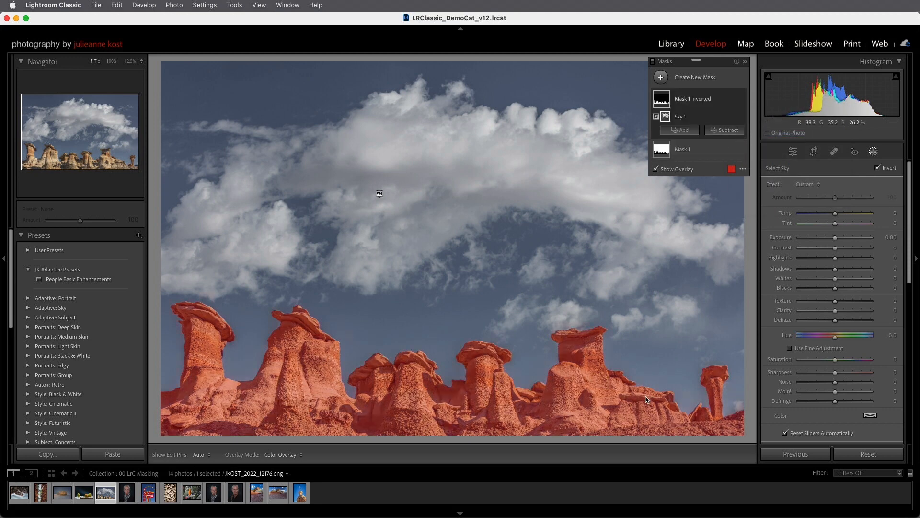
pyautogui.moveTo(835, 213); pyautogui.dragTo(838, 218)
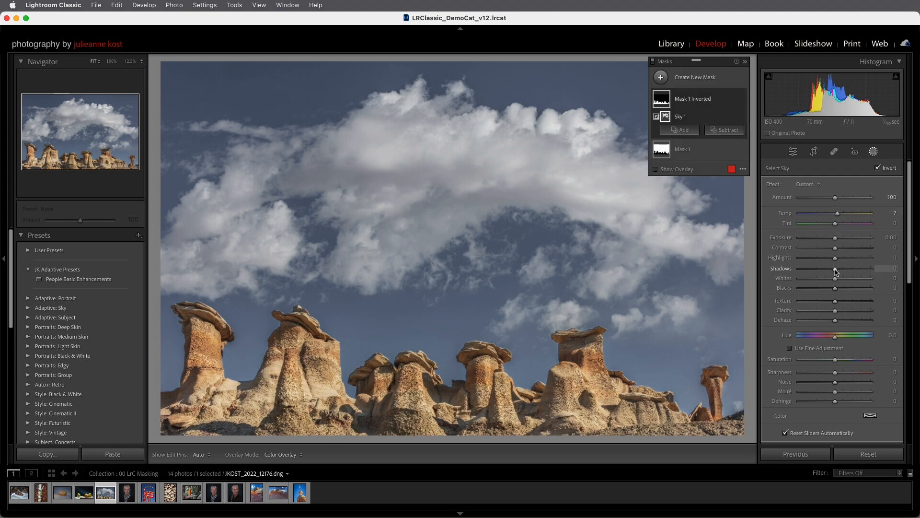
pyautogui.moveTo(835, 271); pyautogui.dragTo(842, 289)
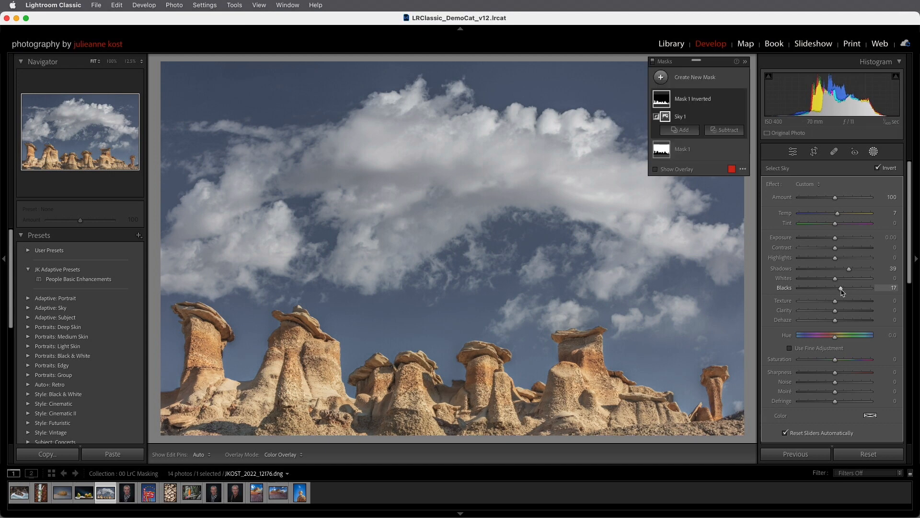
# Step: Open the portrait photo _AK_9842.cr2 and choose Person 1 as the target for people masks
pyautogui.click(132, 492)
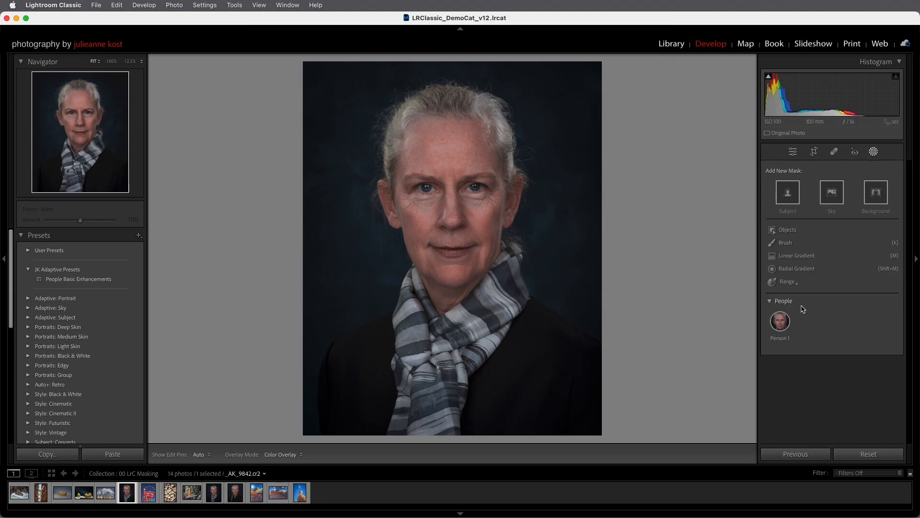
pyautogui.moveTo(778, 331)
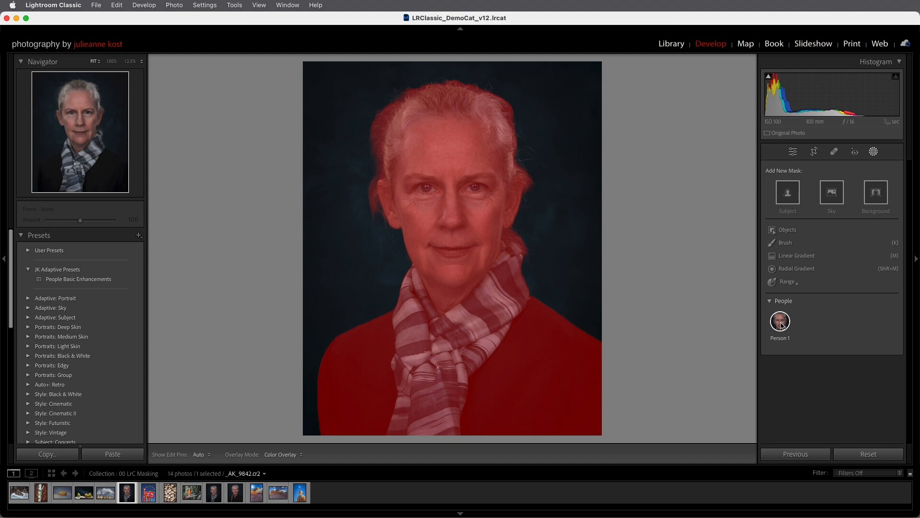
pyautogui.click(782, 325)
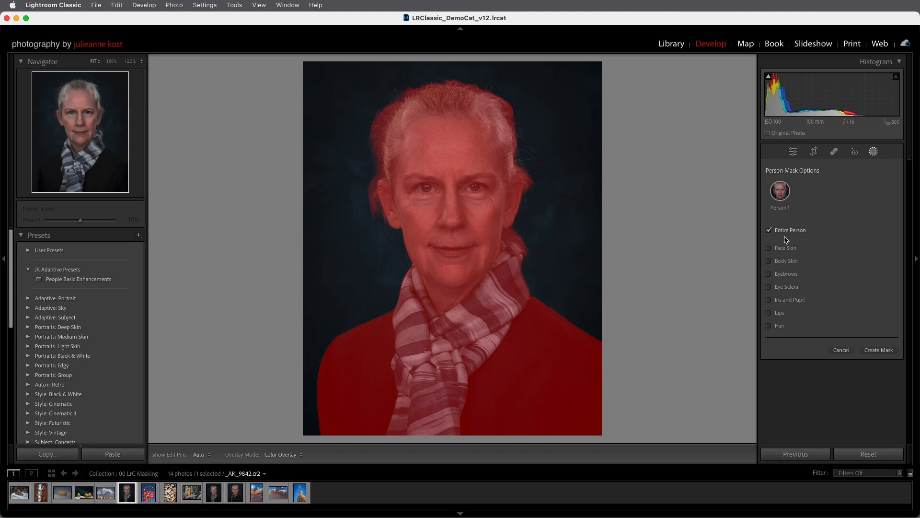
# Step: Create separate Person 1 masks for face skin, body skin, eyebrows, eye sclera, iris and pupil, lips and hair
pyautogui.click(769, 248)
pyautogui.click(769, 261)
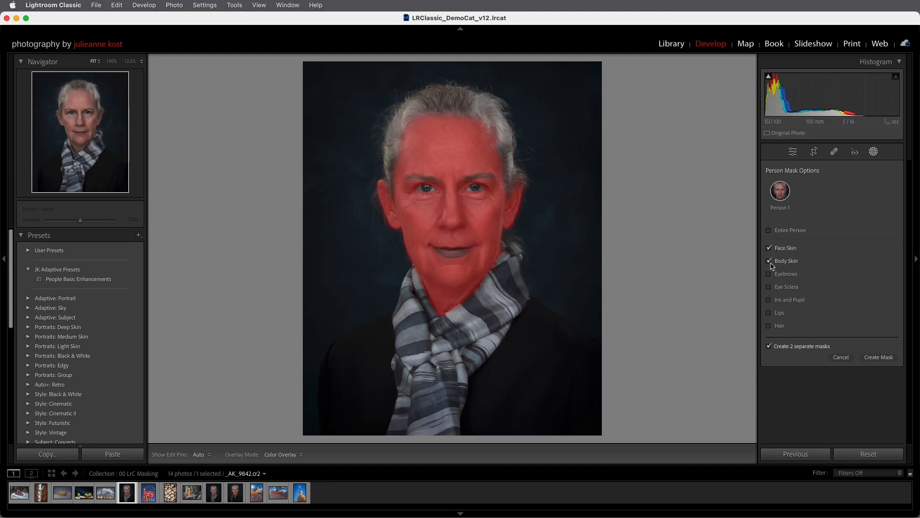
pyautogui.click(769, 273)
pyautogui.click(769, 286)
pyautogui.click(769, 300)
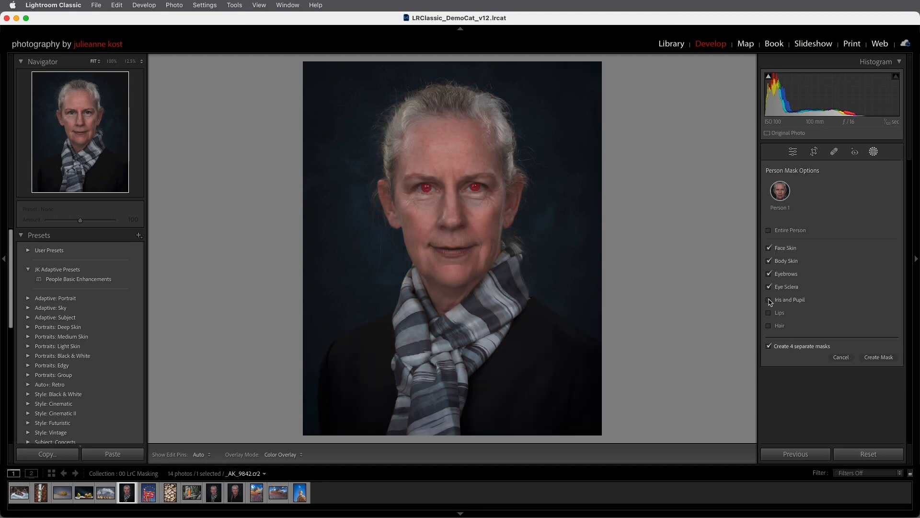
pyautogui.click(769, 312)
pyautogui.click(769, 326)
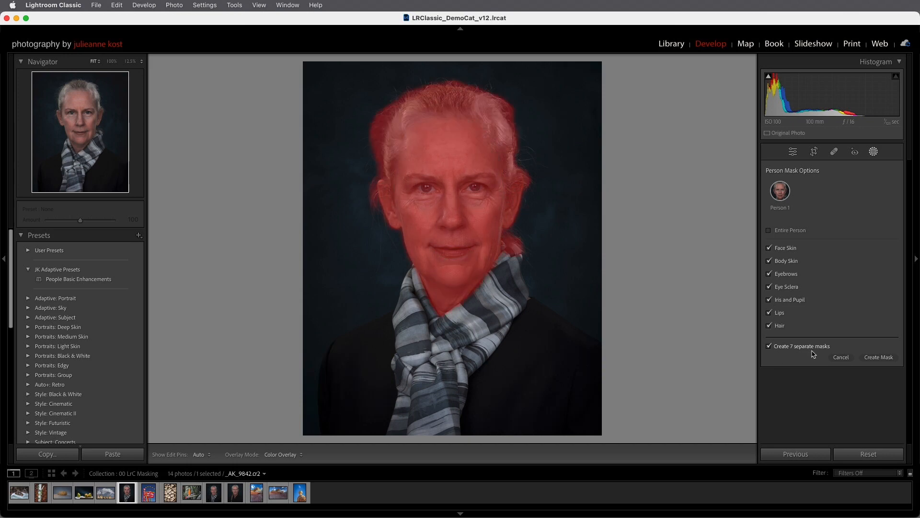
pyautogui.click(879, 357)
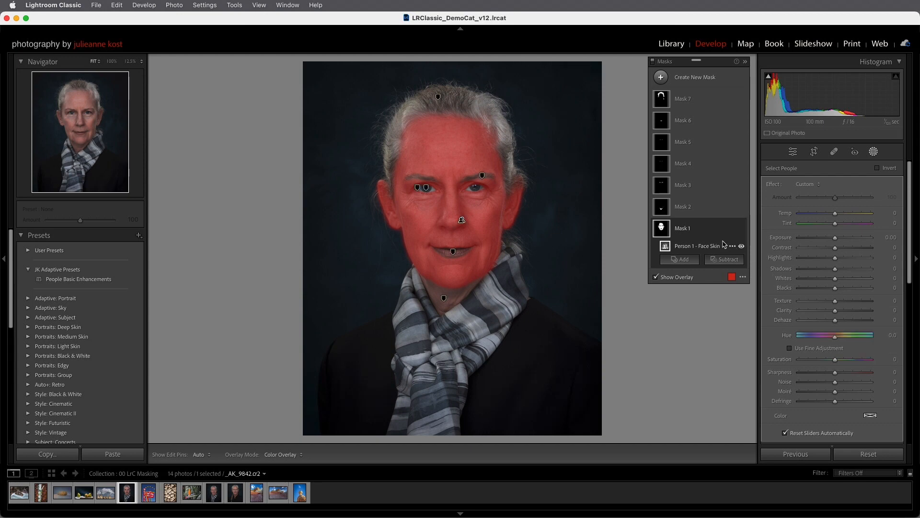
# Step: Set the face skin mask's Texture to −35, and the body skin mask's Texture to −34 and Exposure to −0.55
pyautogui.press('super+equal')
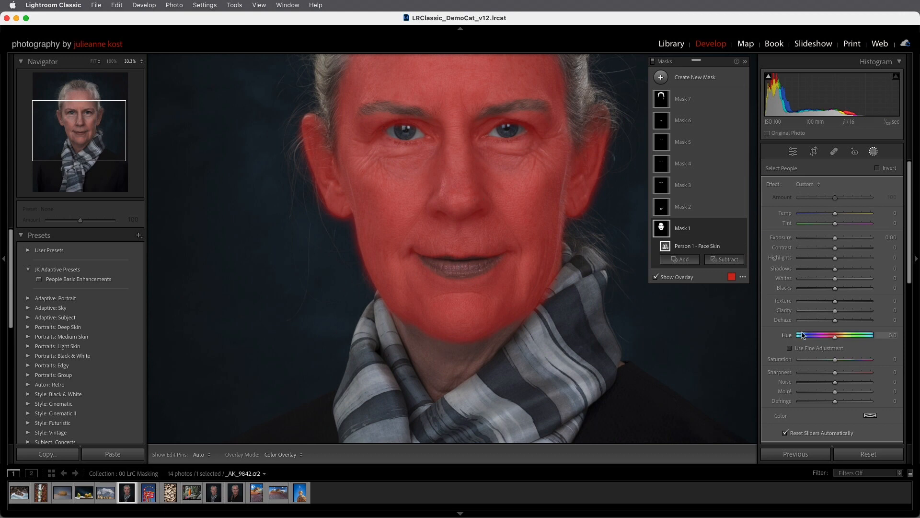
pyautogui.moveTo(834, 303); pyautogui.dragTo(822, 304)
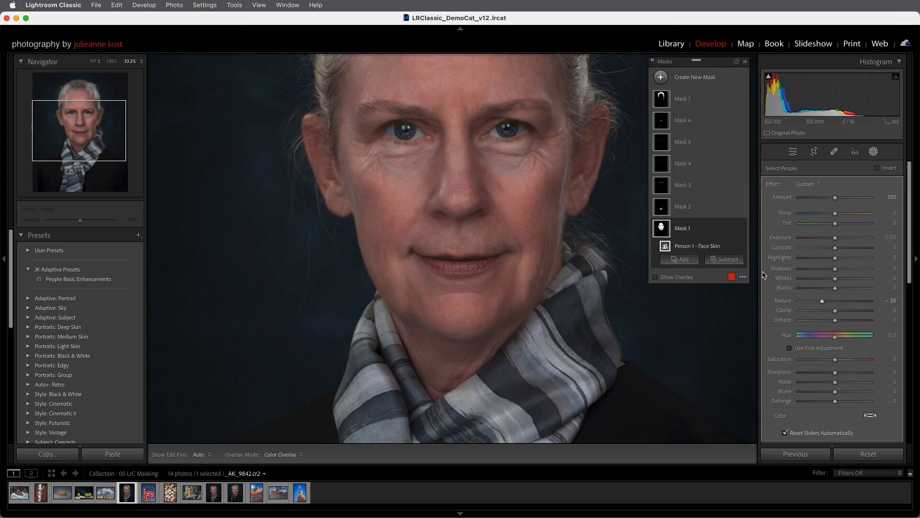
pyautogui.click(712, 206)
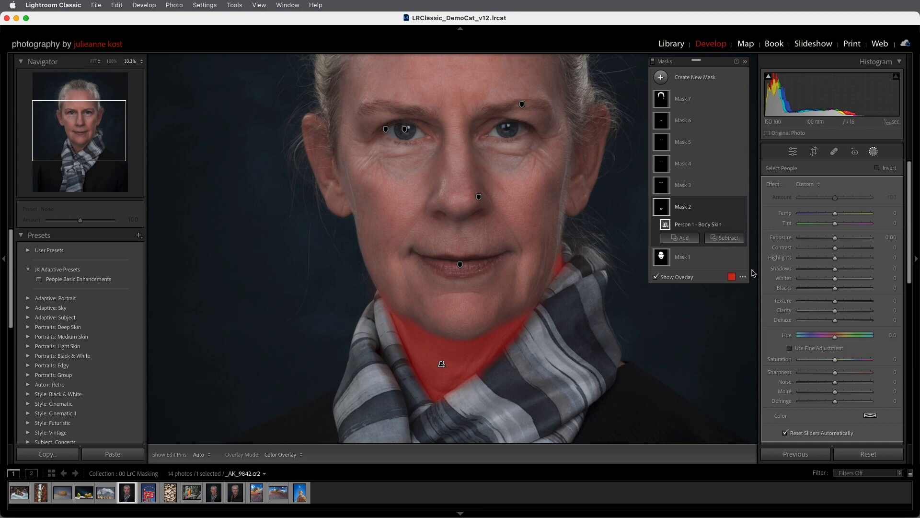
pyautogui.moveTo(835, 301); pyautogui.dragTo(822, 304)
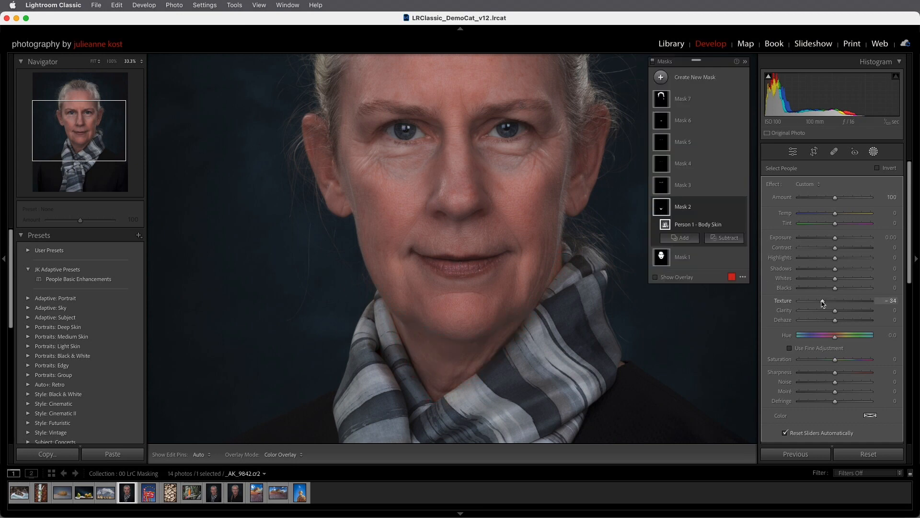
pyautogui.moveTo(836, 242); pyautogui.dragTo(830, 243)
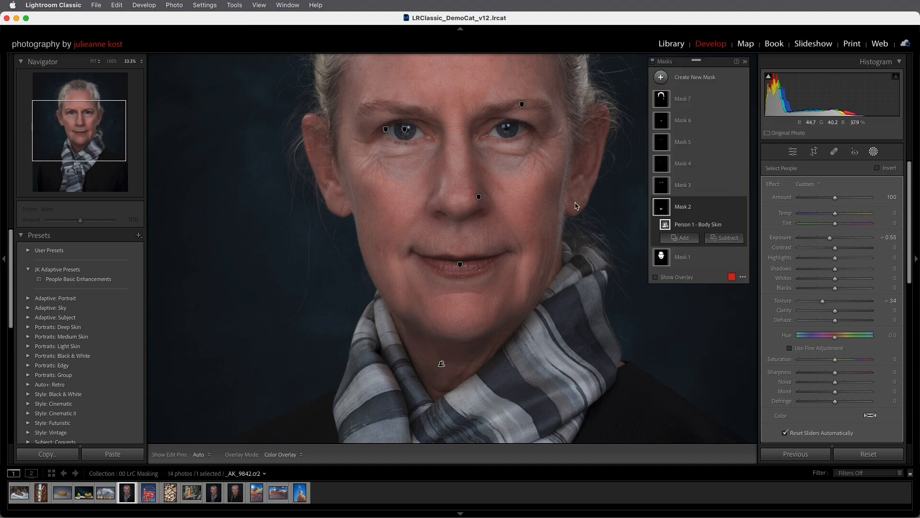
# Step: Try Exposure −0.12 on the eyebrows mask and delete that mask
pyautogui.click(698, 187)
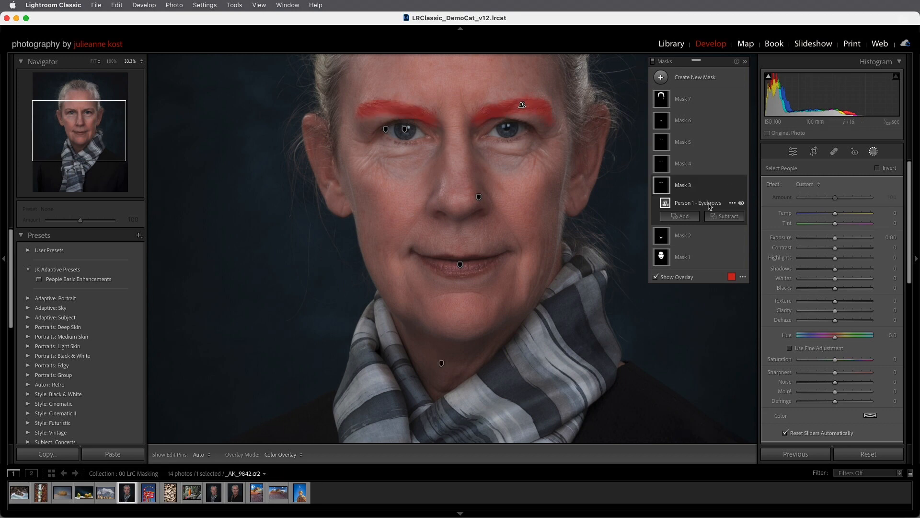
pyautogui.moveTo(835, 241); pyautogui.dragTo(834, 240)
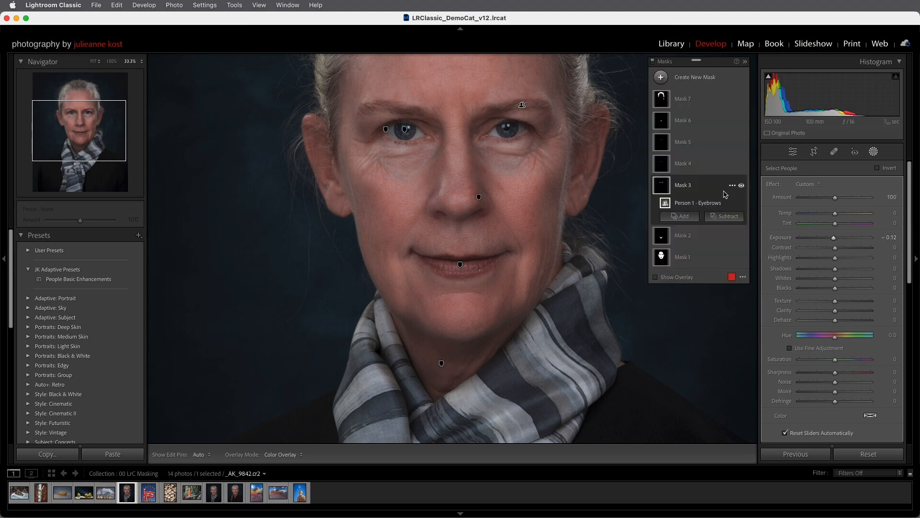
pyautogui.click(732, 186)
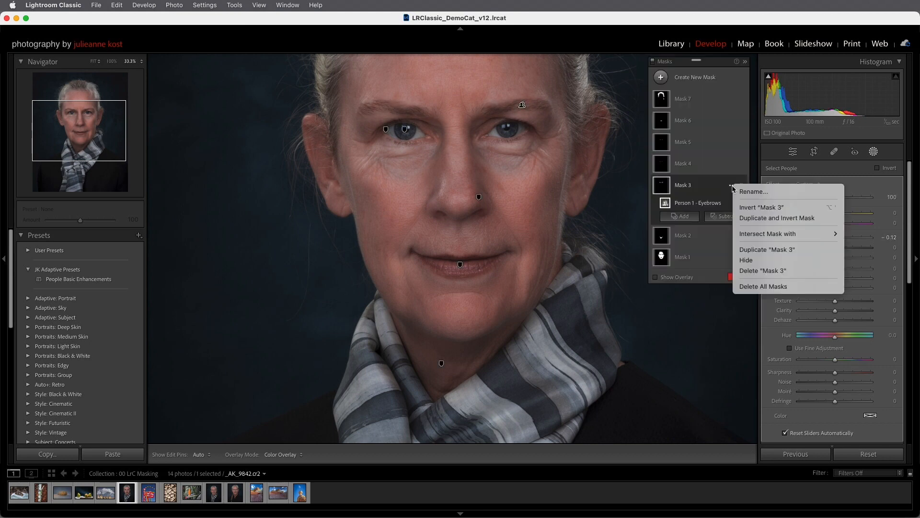
pyautogui.click(751, 271)
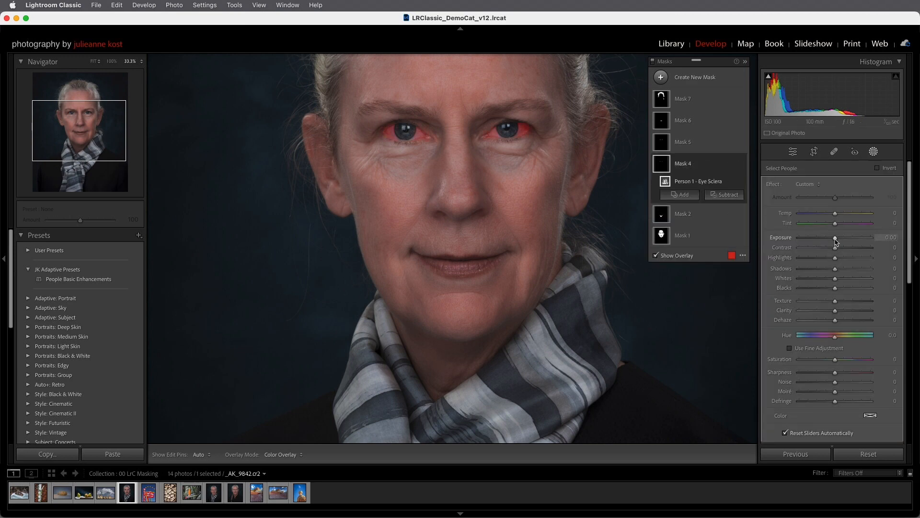
# Step: Set the eye sclera mask's Exposure to 0.31, and the iris and pupil mask's Dehaze to 13 and Exposure to 0.56
pyautogui.moveTo(835, 238); pyautogui.dragTo(838, 241)
pyautogui.click(713, 147)
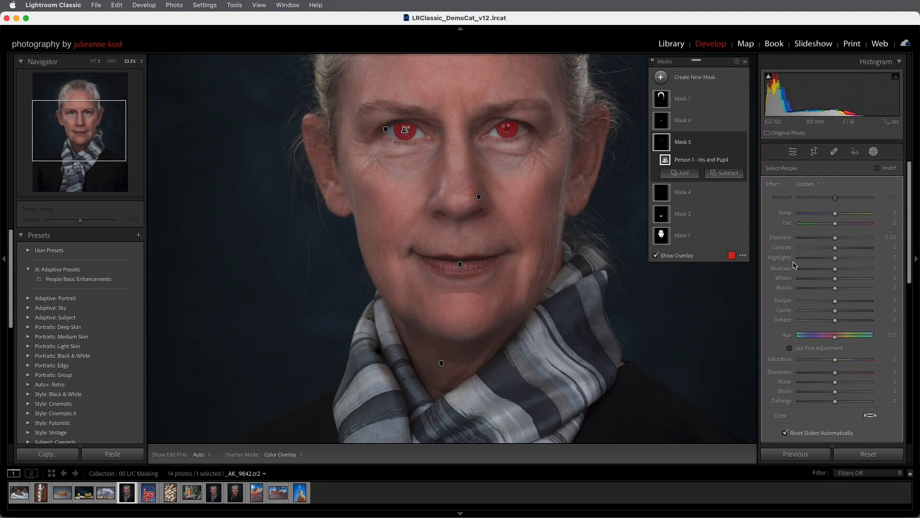
pyautogui.moveTo(836, 320); pyautogui.dragTo(841, 324)
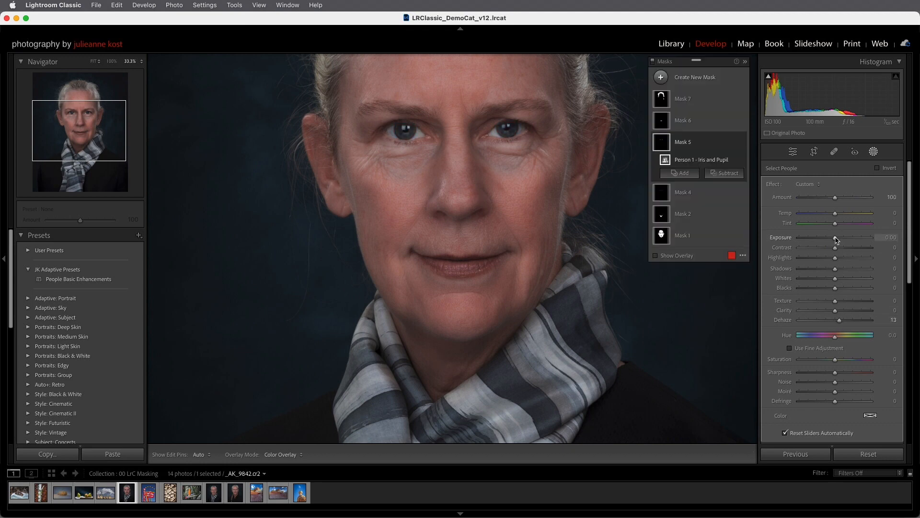
pyautogui.moveTo(835, 238); pyautogui.dragTo(840, 240)
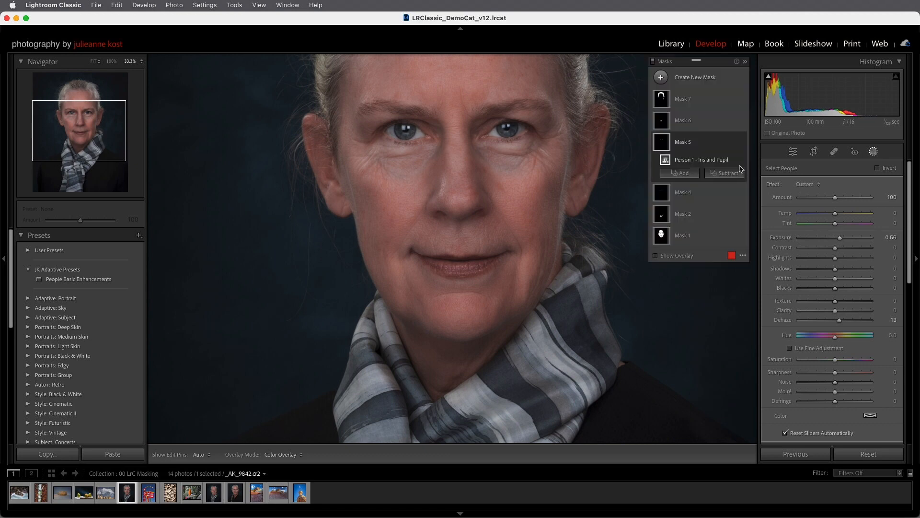
pyautogui.click(714, 189)
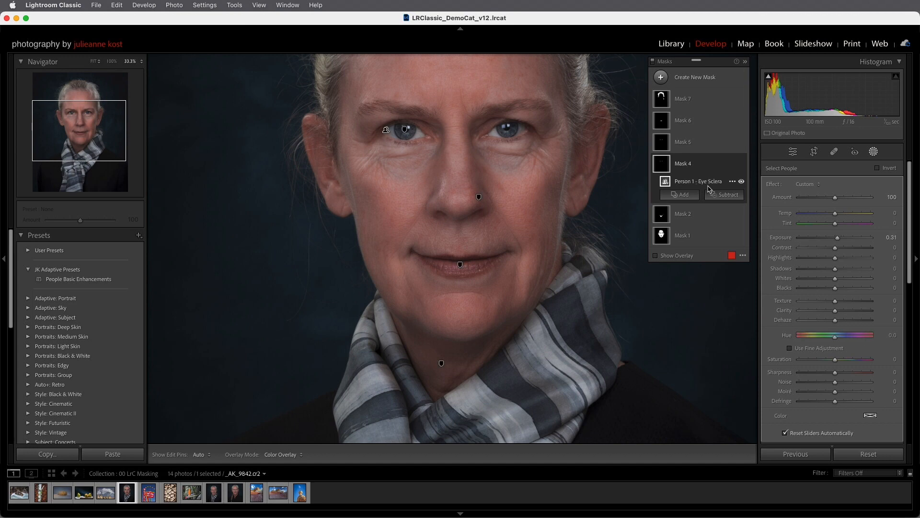
# Step: Set the lips mask's Temp to −11 and Exposure to −0.16, and the hair mask's Exposure to 0.57 and Saturation to −61
pyautogui.click(712, 122)
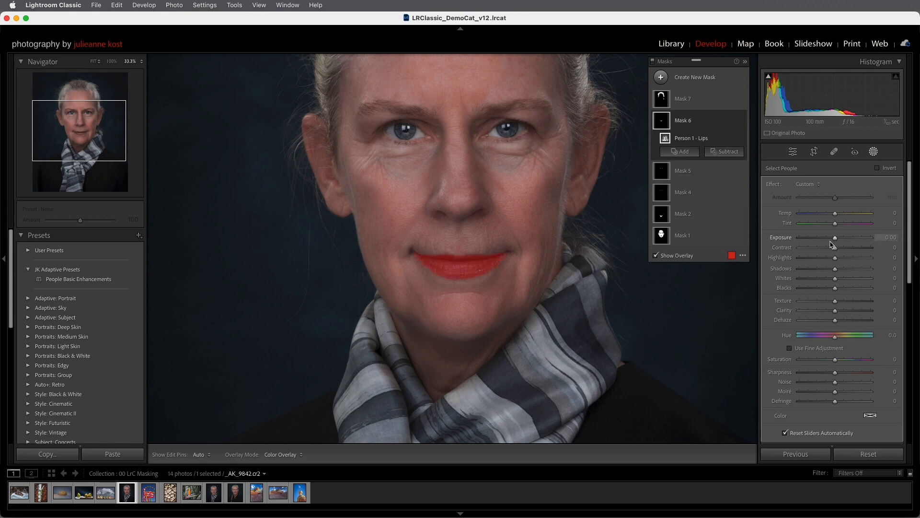
pyautogui.moveTo(834, 213); pyautogui.dragTo(833, 242)
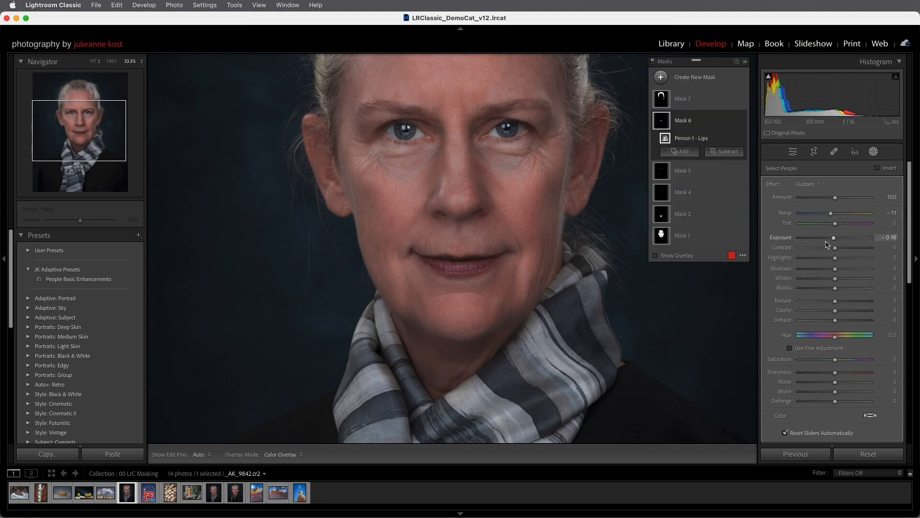
pyautogui.moveTo(566, 184); pyautogui.dragTo(559, 339)
pyautogui.click(699, 104)
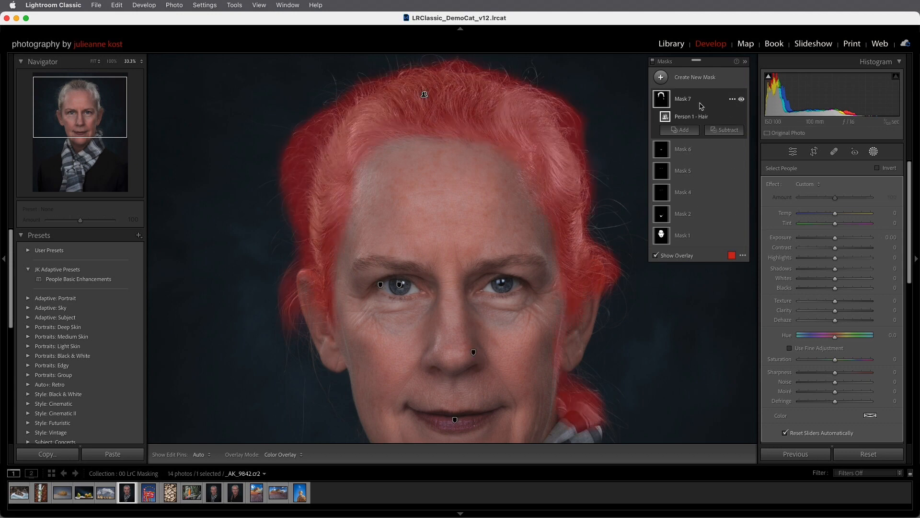
pyautogui.moveTo(836, 241); pyautogui.dragTo(839, 240)
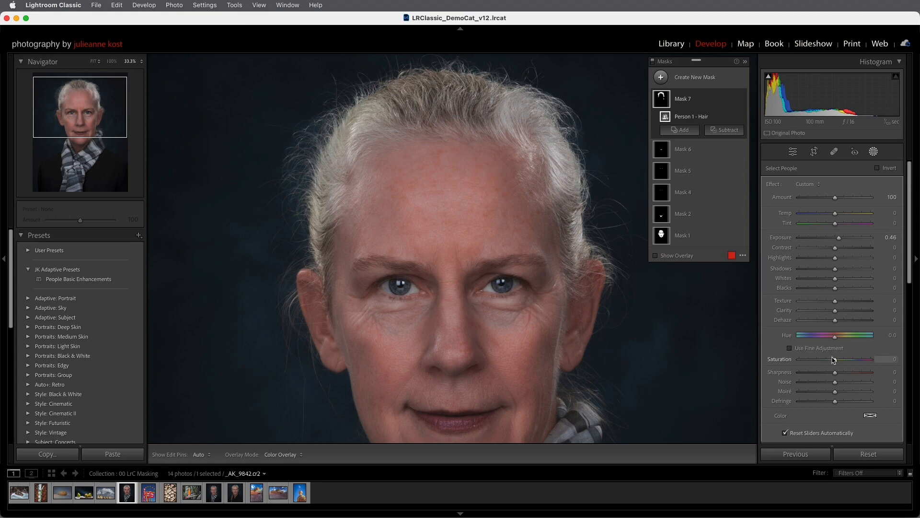
pyautogui.moveTo(835, 359); pyautogui.dragTo(813, 362)
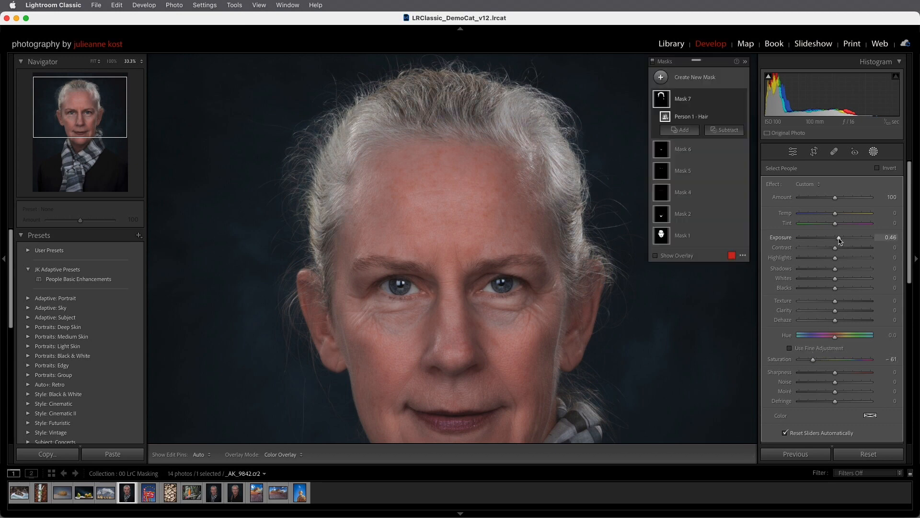
pyautogui.moveTo(839, 238); pyautogui.dragTo(841, 240)
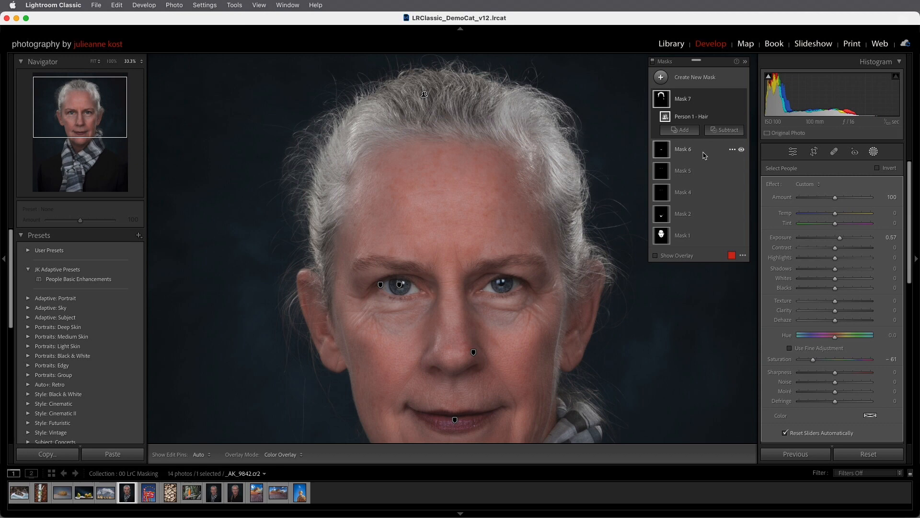
# Step: Subtract parts of the hair at the sides of the head from the hair mask with a Size 9 brush at Flow 34
pyautogui.click(727, 131)
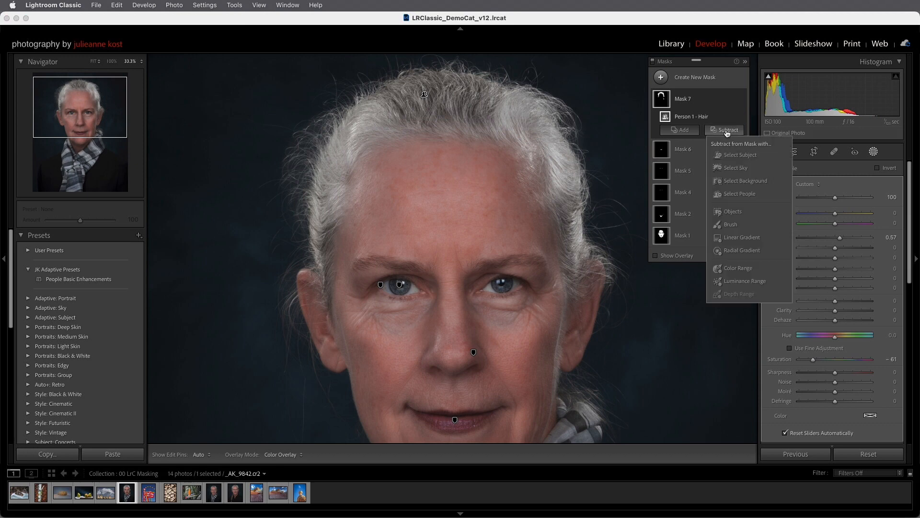
pyautogui.click(731, 224)
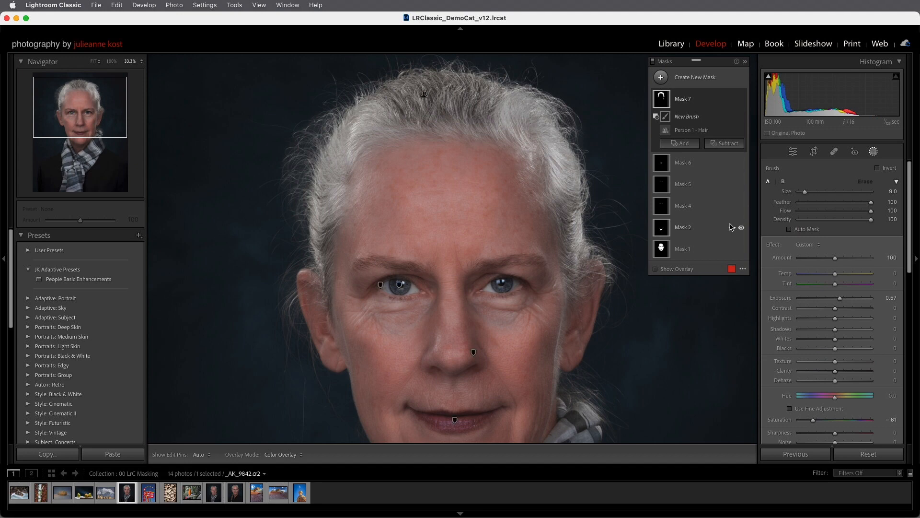
pyautogui.moveTo(871, 210); pyautogui.dragTo(823, 210)
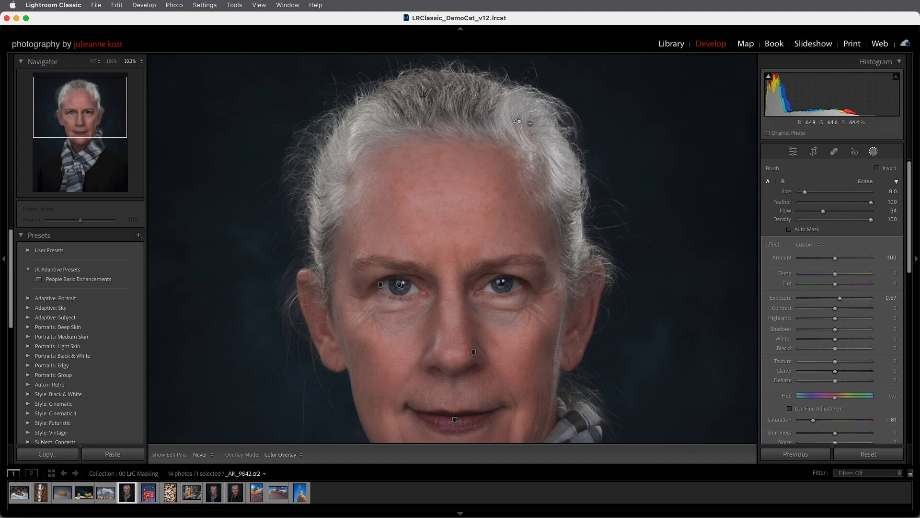
pyautogui.press('h')
pyautogui.press('h')
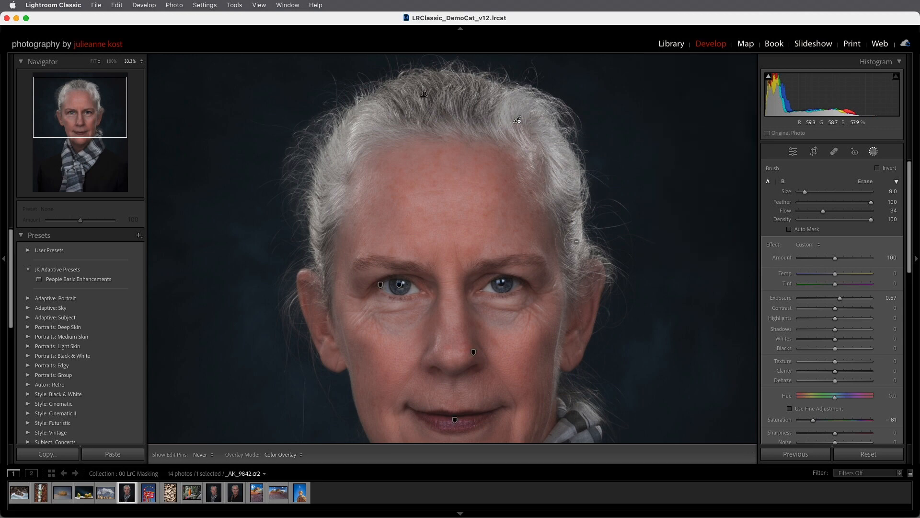
pyautogui.press('h')
pyautogui.press('h')
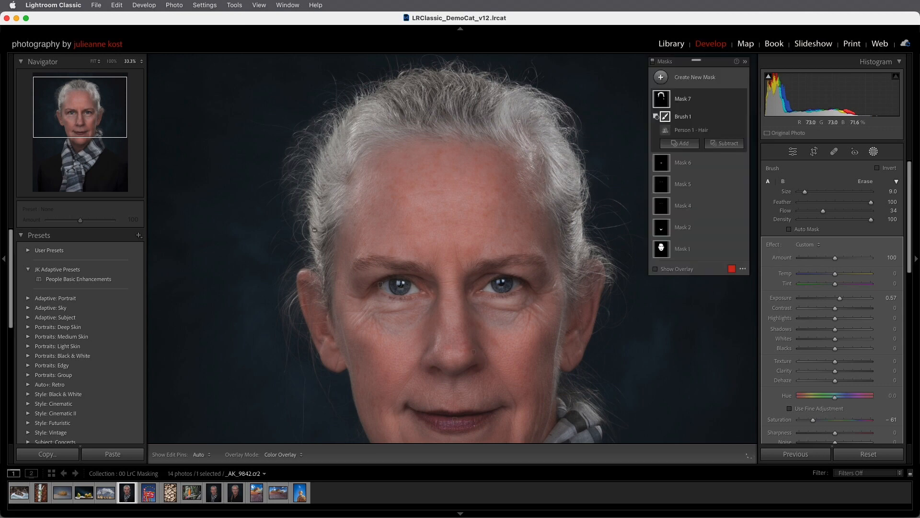
# Step: Compare the whole portrait with all masks turned off and back on
pyautogui.press('z')
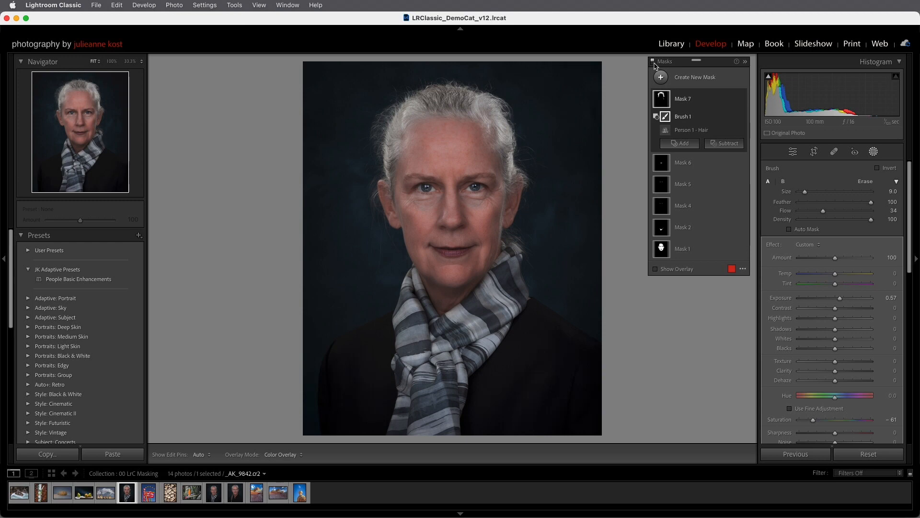
pyautogui.click(653, 63)
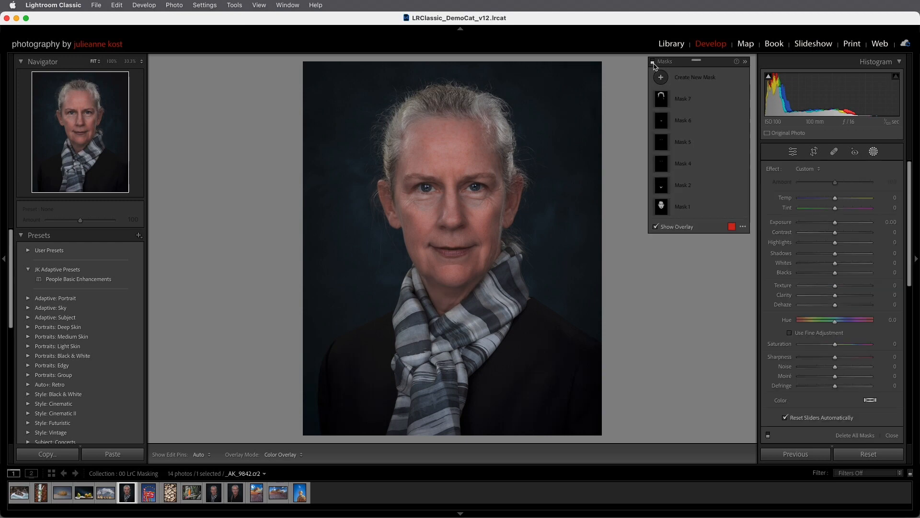
pyautogui.click(653, 63)
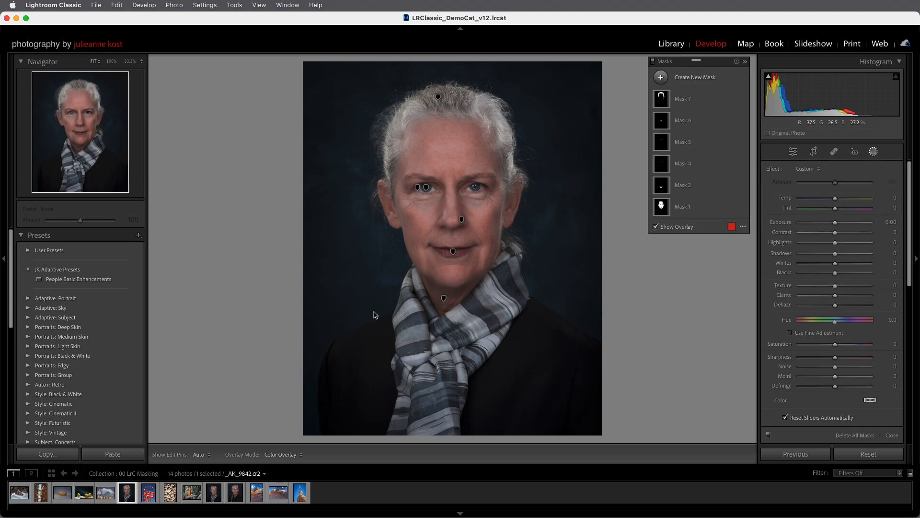
# Step: Open the motel sign photo JKost_2005_03276.dng
pyautogui.click(149, 493)
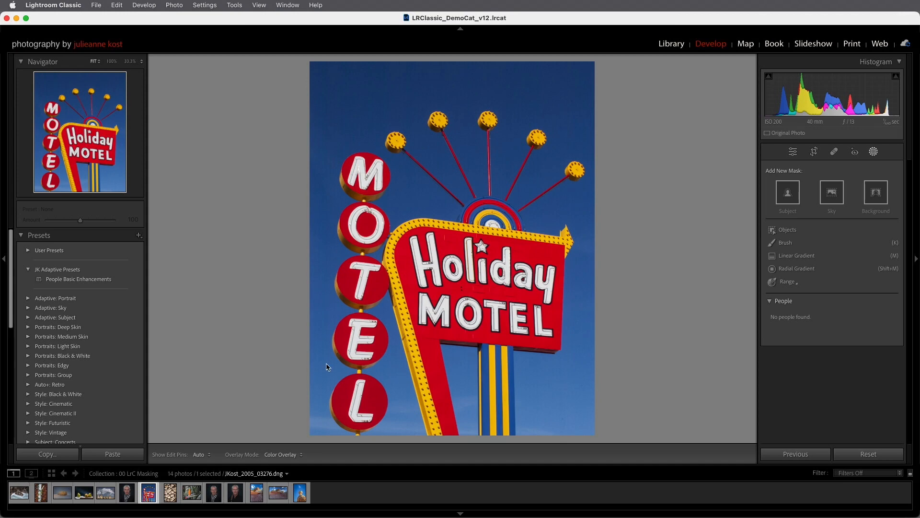
# Step: Create a Color Range mask sampled from the red of the Holiday Motel sign panel
pyautogui.click(792, 282)
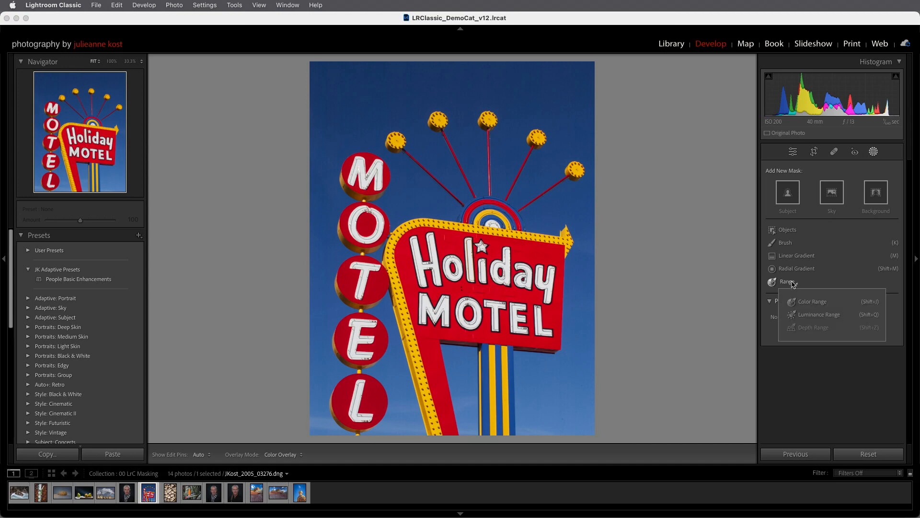
pyautogui.click(810, 302)
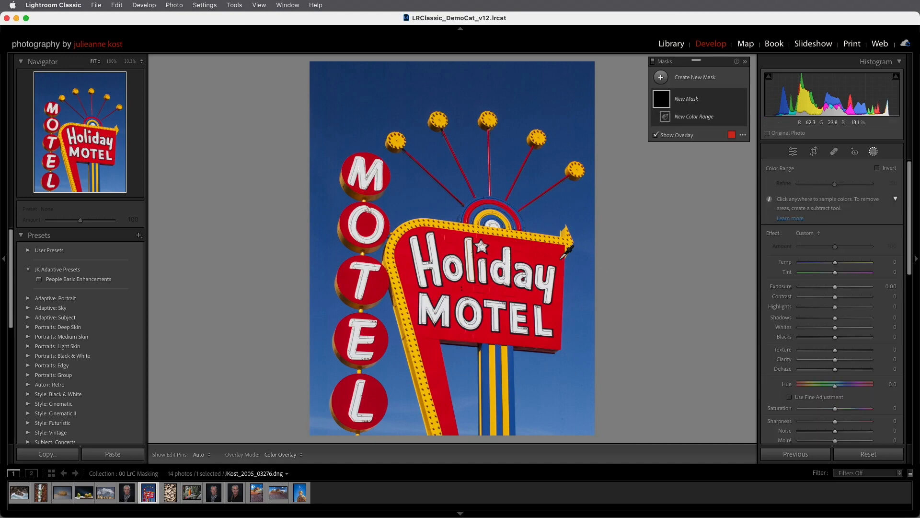
pyautogui.click(525, 249)
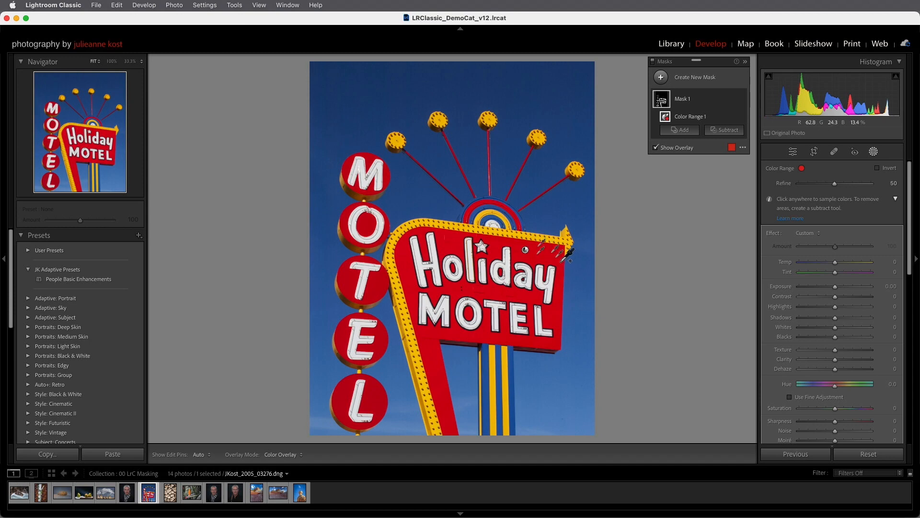
pyautogui.click(530, 252)
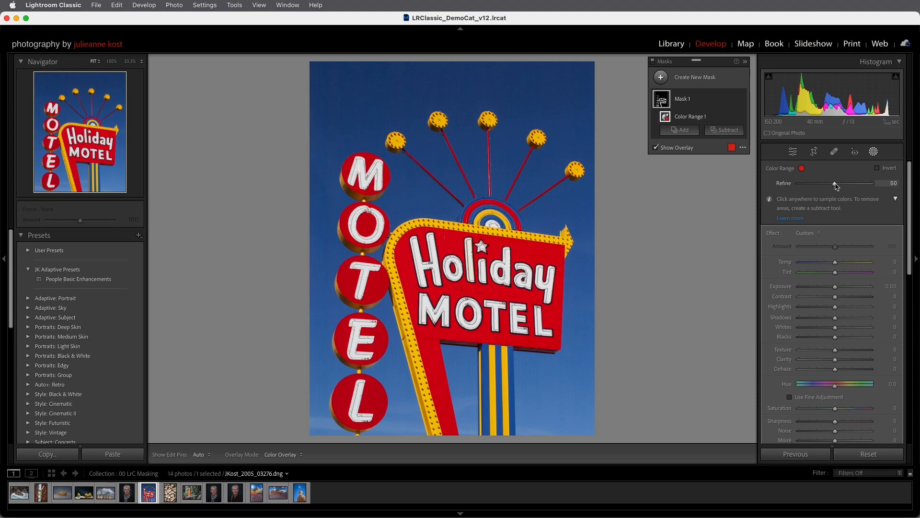
# Step: Set the red Color Range mask's Refine to 49 and shift its Hue to −89.7
pyautogui.moveTo(837, 186); pyautogui.dragTo(810, 187)
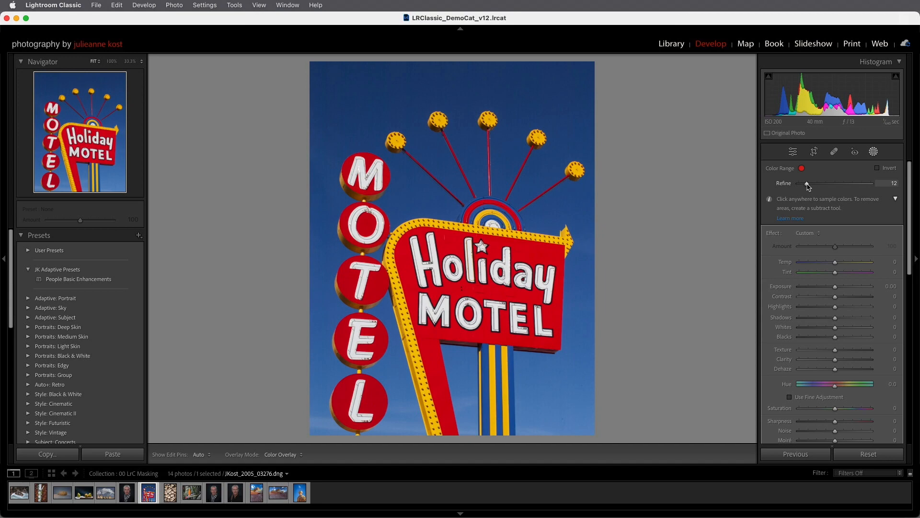
pyautogui.moveTo(808, 187); pyautogui.dragTo(834, 186)
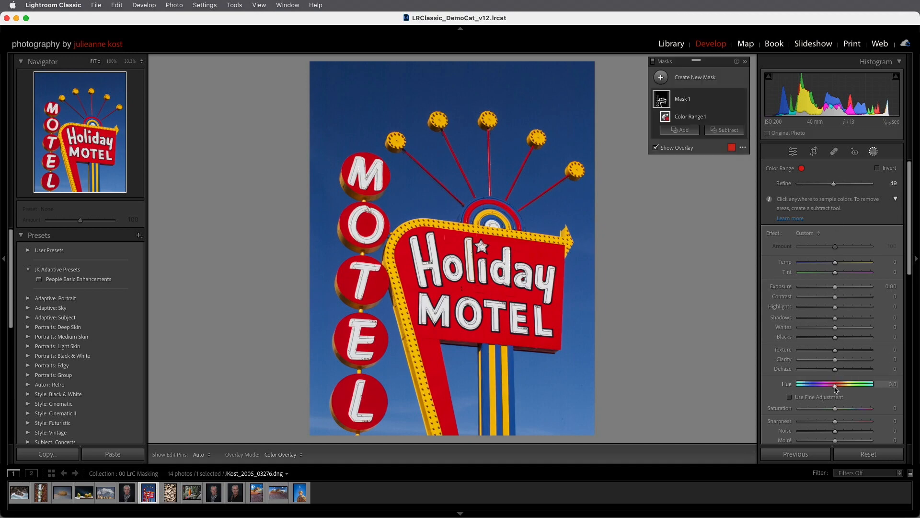
pyautogui.moveTo(836, 386); pyautogui.dragTo(818, 388)
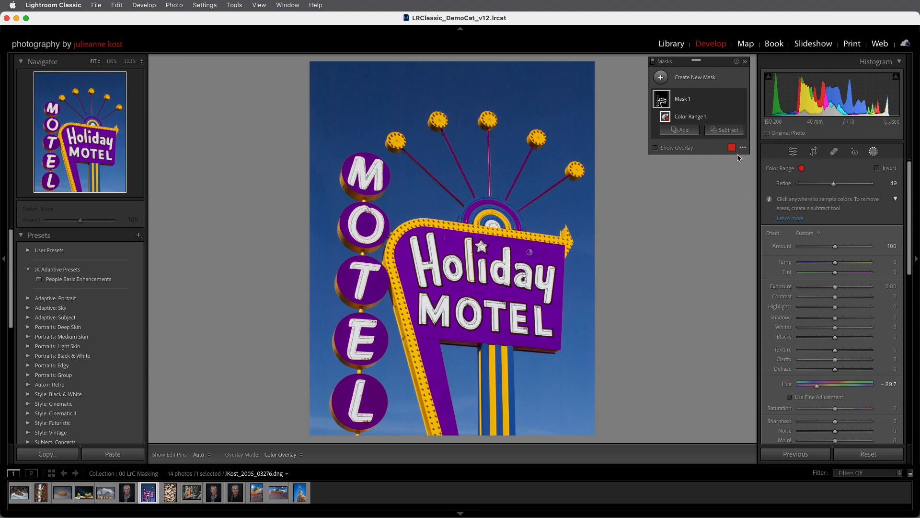
# Step: Subtract the spokes, the arch and the vertical MOTEL circles from the mask with a Size 18 brush at Feather 21 and Flow 100
pyautogui.click(729, 129)
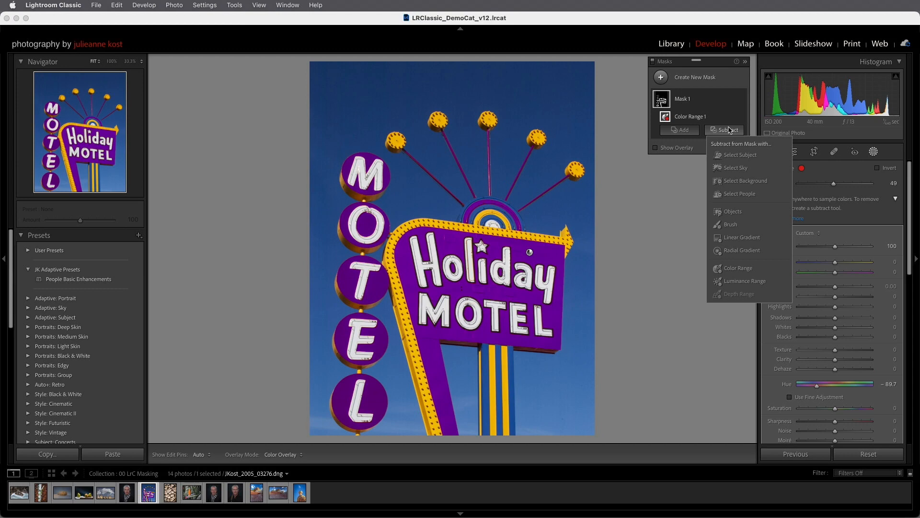
pyautogui.click(732, 224)
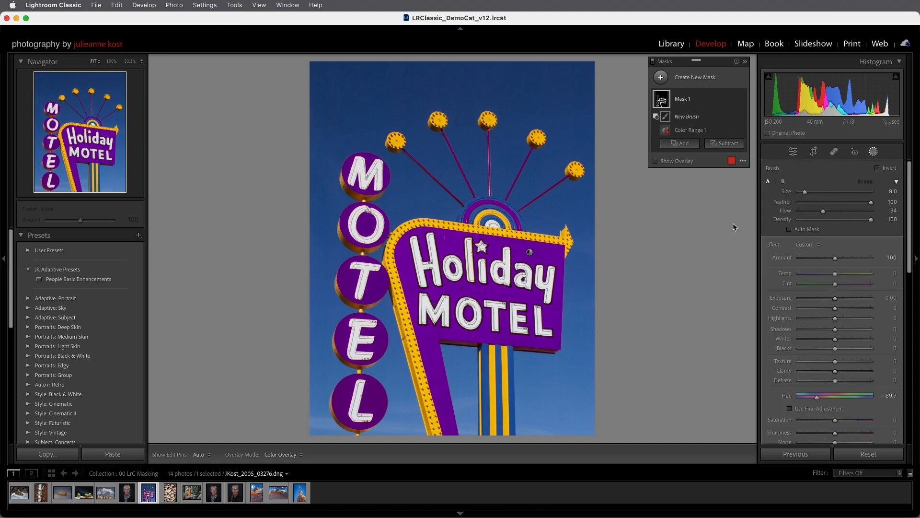
pyautogui.moveTo(823, 212)
pyautogui.mouseDown()
pyautogui.moveTo(881, 213)
pyautogui.moveTo(815, 205)
pyautogui.mouseUp()
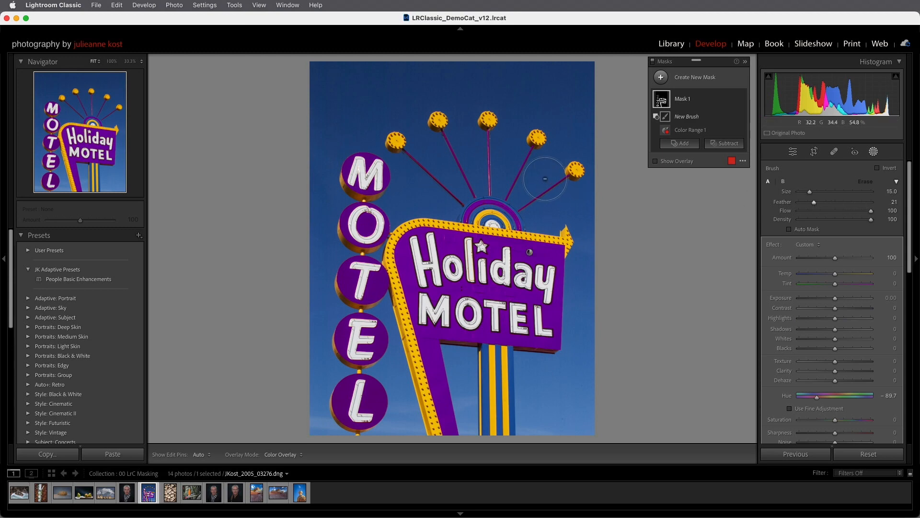
pyautogui.scroll(5, 523, 190)
pyautogui.press('h')
pyautogui.moveTo(523, 190)
pyautogui.mouseDown()
pyautogui.moveTo(499, 196)
pyautogui.moveTo(538, 203)
pyautogui.moveTo(461, 193)
pyautogui.moveTo(543, 160)
pyautogui.moveTo(445, 156)
pyautogui.mouseUp()
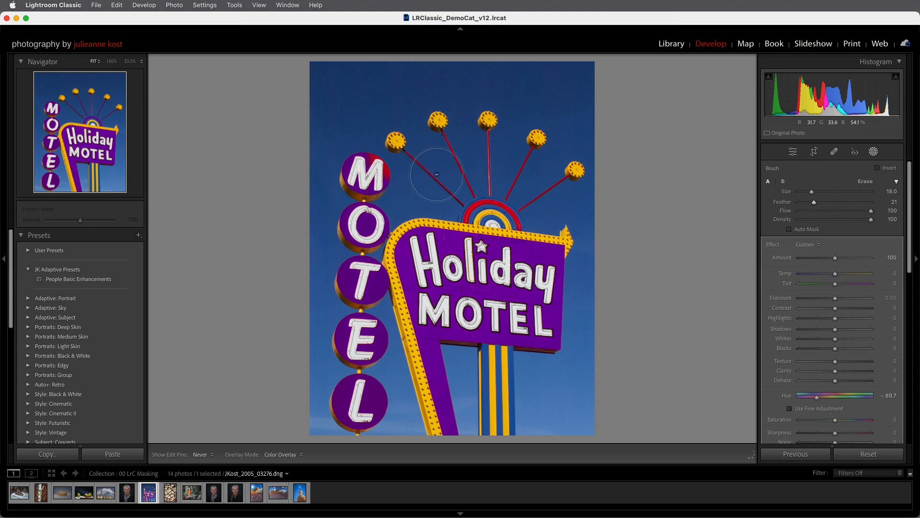
pyautogui.moveTo(350, 165)
pyautogui.mouseDown()
pyautogui.moveTo(357, 272)
pyautogui.moveTo(368, 313)
pyautogui.moveTo(346, 388)
pyautogui.moveTo(378, 337)
pyautogui.moveTo(370, 370)
pyautogui.mouseUp()
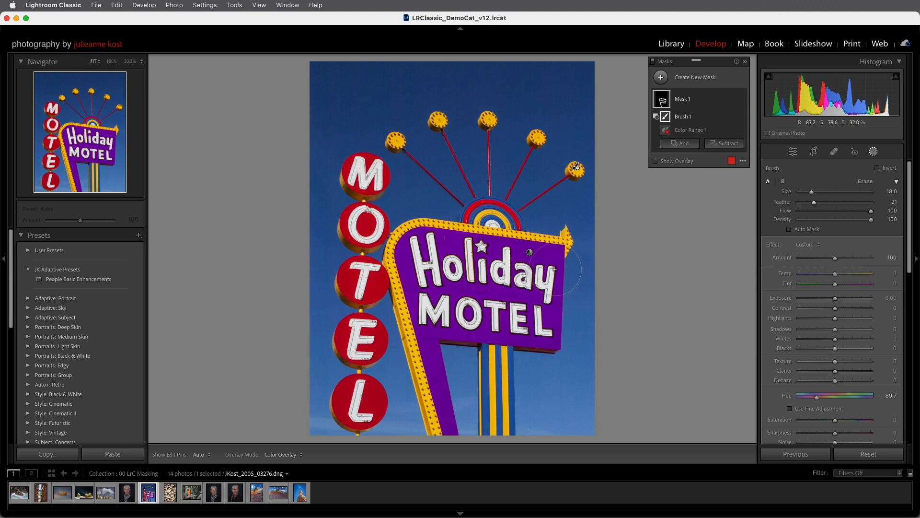
# Step: Hide Mask 1 and paint a new brush mask loosely over the Holiday Motel panel and its angled leg
pyautogui.click(741, 100)
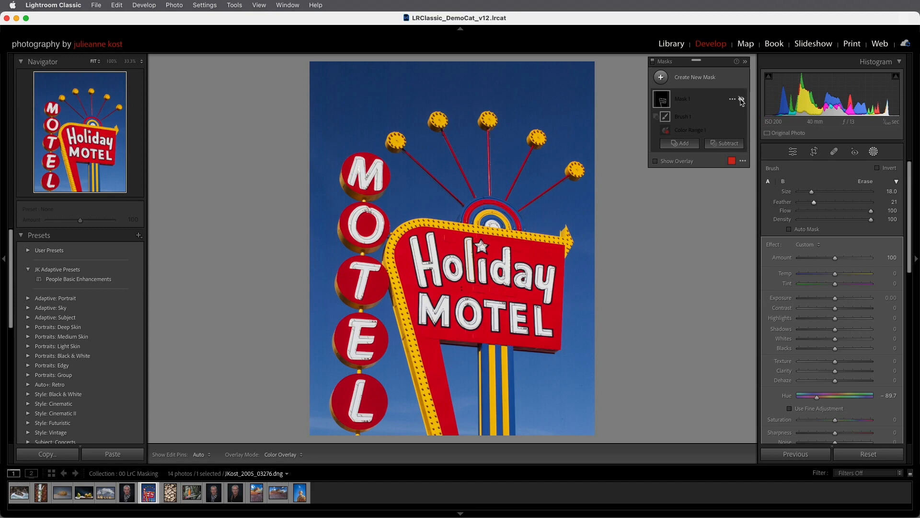
pyautogui.click(673, 80)
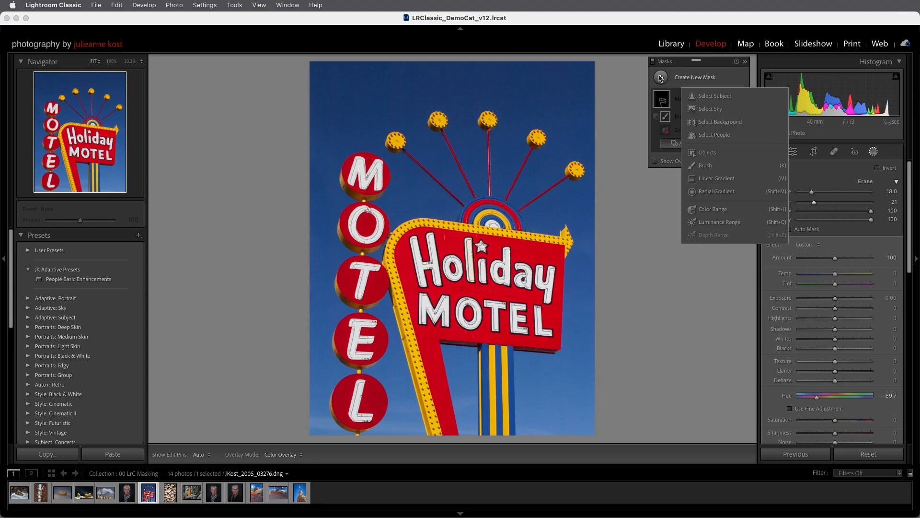
pyautogui.click(703, 166)
pyautogui.press('h')
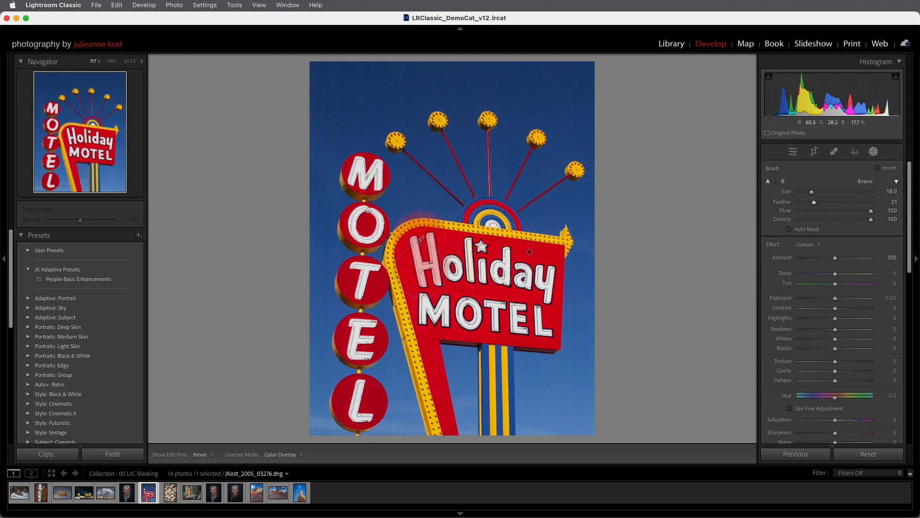
pyautogui.moveTo(421, 271)
pyautogui.mouseDown()
pyautogui.moveTo(473, 258)
pyautogui.moveTo(536, 267)
pyautogui.moveTo(548, 283)
pyautogui.moveTo(534, 308)
pyautogui.moveTo(438, 281)
pyautogui.moveTo(446, 417)
pyautogui.mouseUp()
pyautogui.moveTo(516, 326)
pyautogui.mouseDown()
pyautogui.moveTo(466, 327)
pyautogui.moveTo(519, 324)
pyautogui.mouseUp()
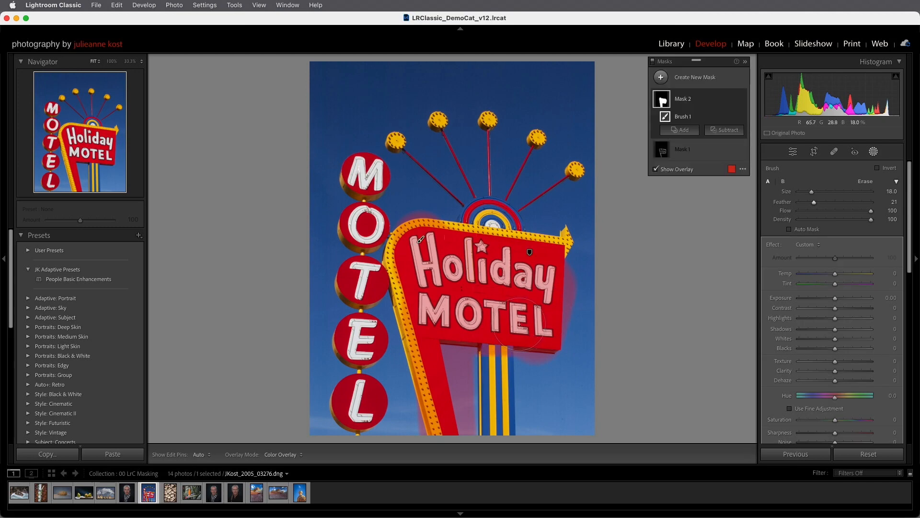
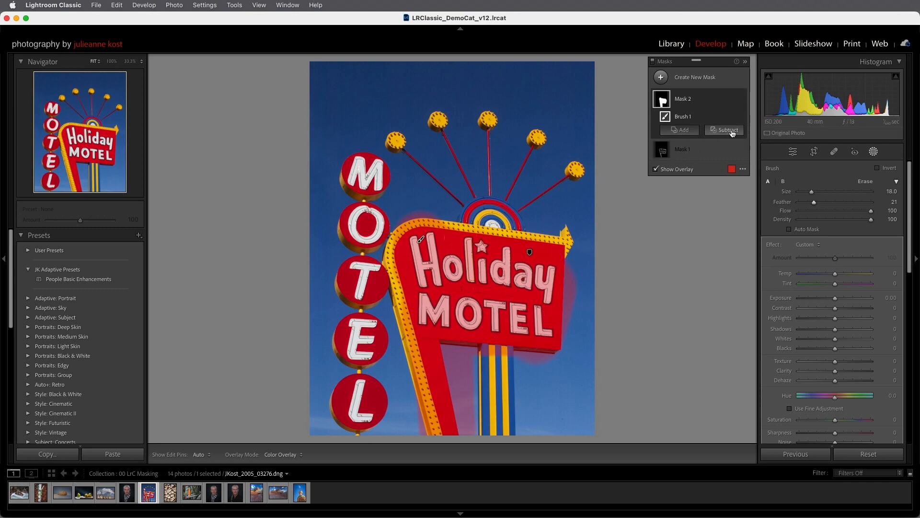
# Step: Intersect the new brush mask with a Color Range sampled from the panel's red and shift its Hue to −89.6
pyautogui.click(733, 99)
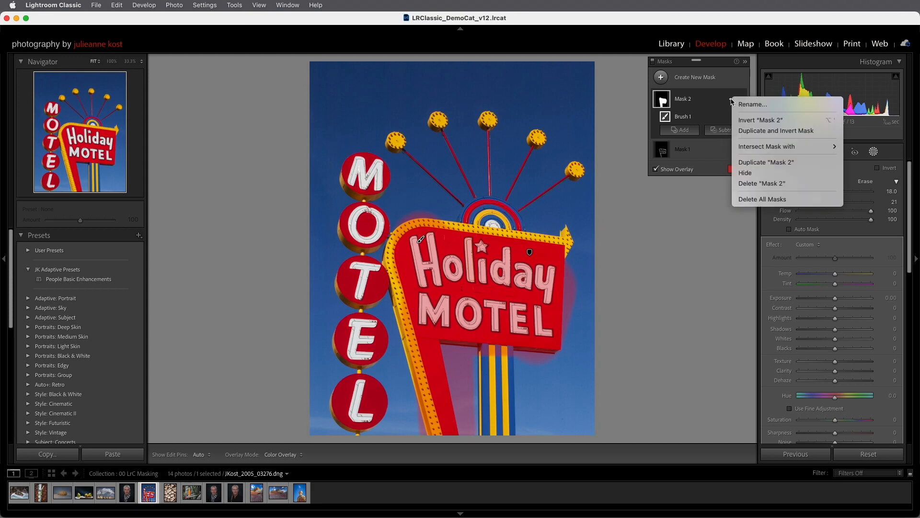
pyautogui.moveTo(758, 148)
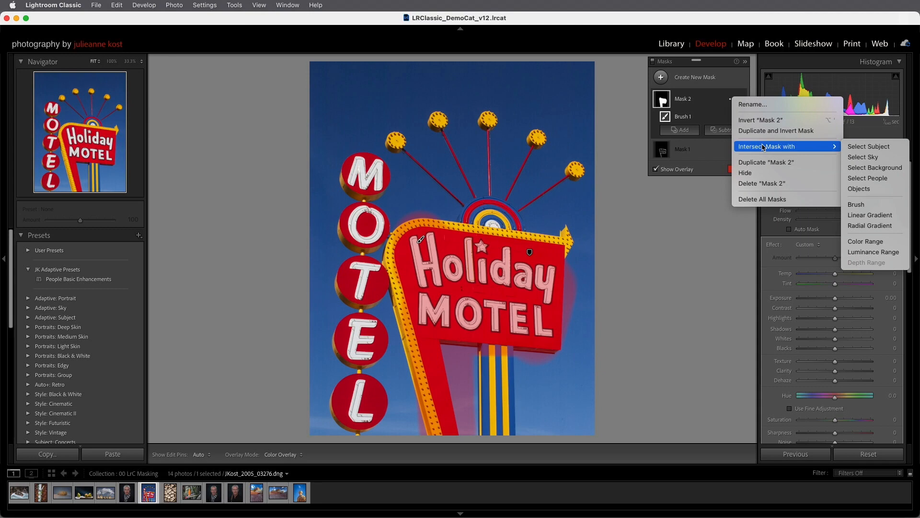
pyautogui.click(713, 193)
pyautogui.press('alt')
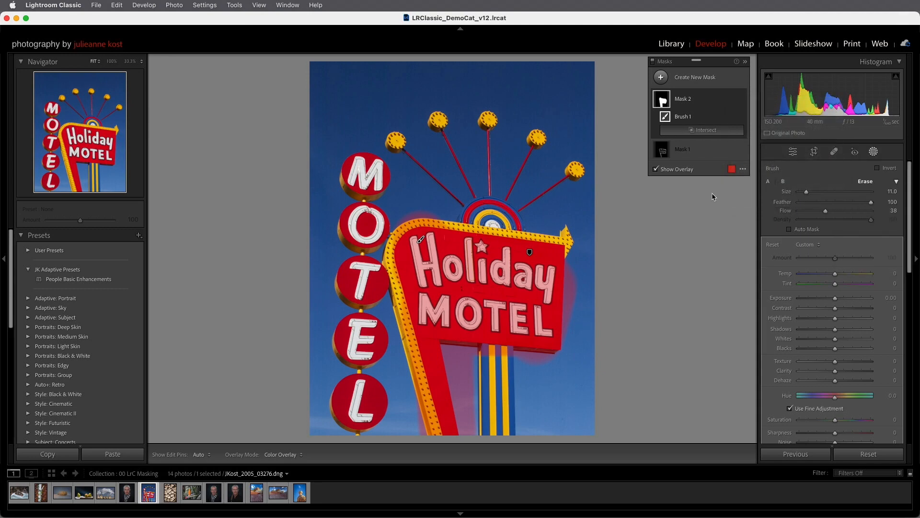
pyautogui.click(714, 130)
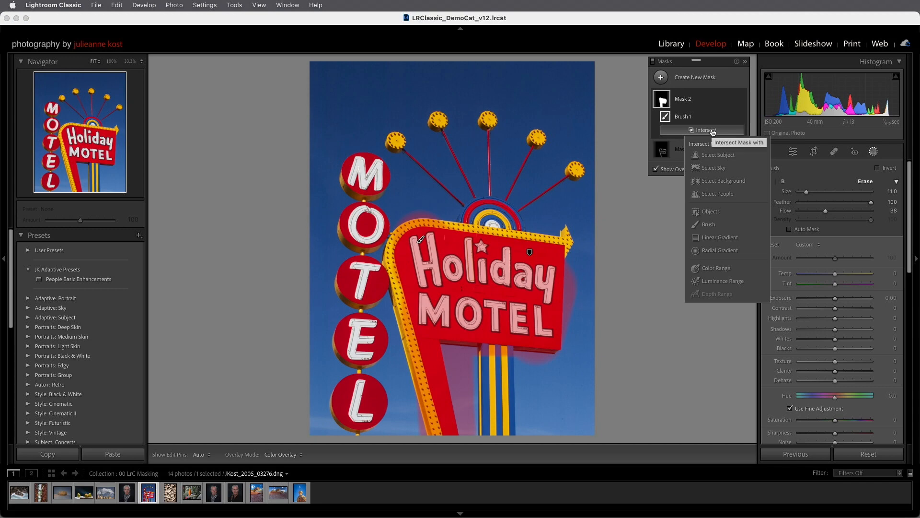
pyautogui.click(717, 268)
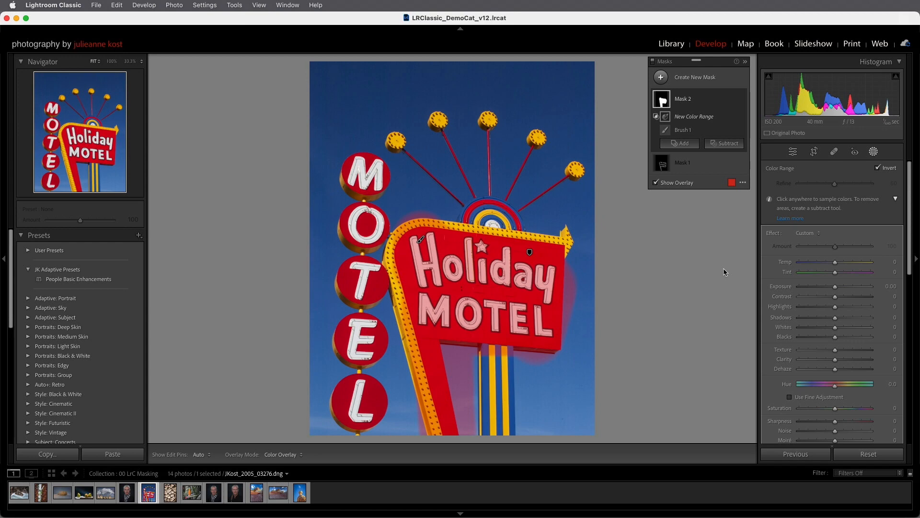
pyautogui.moveTo(538, 248); pyautogui.dragTo(553, 258)
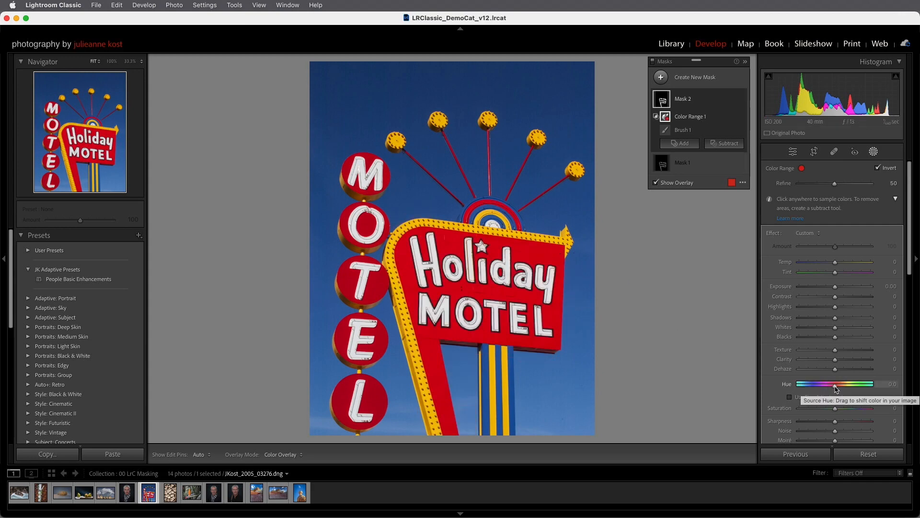
pyautogui.moveTo(836, 388); pyautogui.dragTo(817, 392)
pyautogui.moveTo(822, 390); pyautogui.dragTo(818, 391)
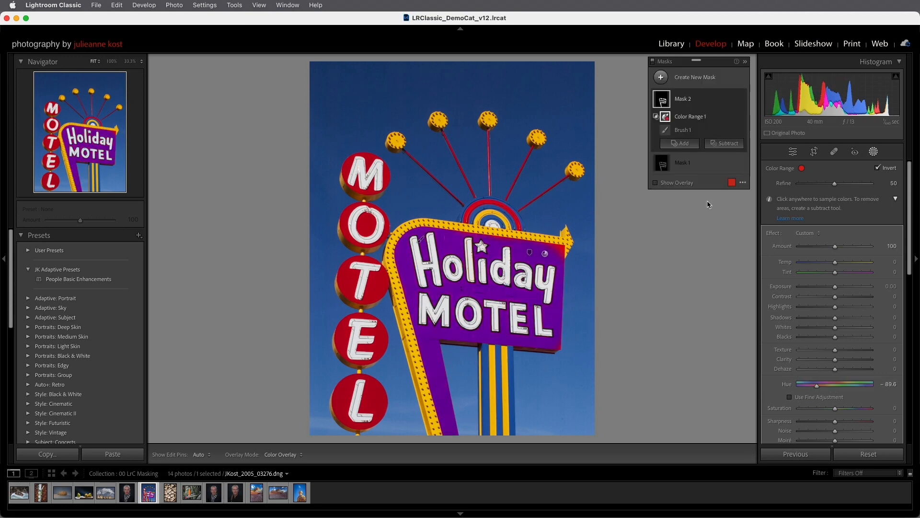
# Step: Extend Brush 1 of Mask 2 over the missed upper-right corner of the sign panel with a Size 14 brush
pyautogui.click(687, 130)
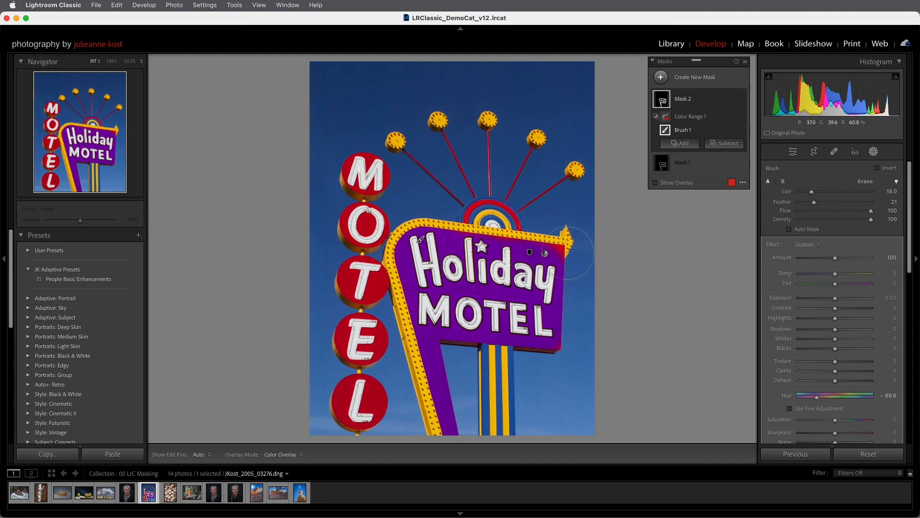
pyautogui.press('[')
pyautogui.press('[')
pyautogui.moveTo(566, 253)
pyautogui.mouseDown()
pyautogui.moveTo(434, 251)
pyautogui.moveTo(505, 275)
pyautogui.moveTo(562, 339)
pyautogui.moveTo(556, 353)
pyautogui.moveTo(529, 333)
pyautogui.mouseUp()
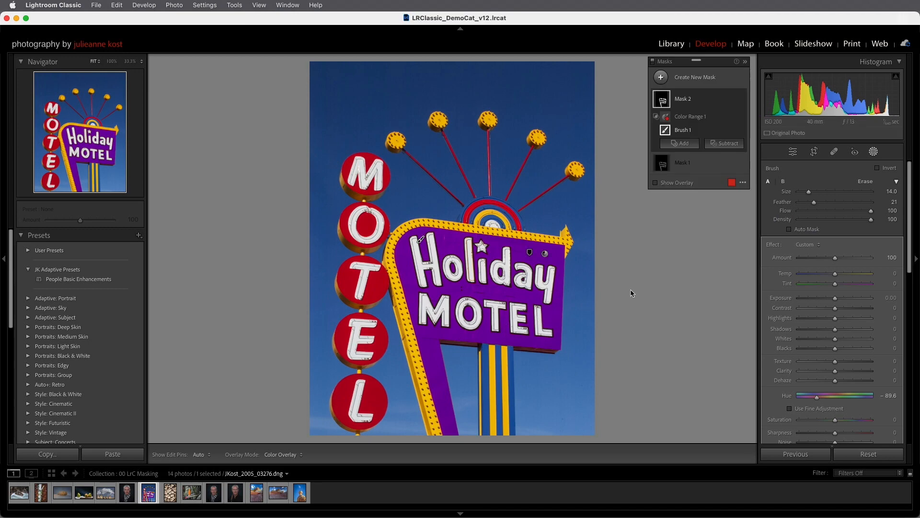
# Step: Open the cracked mud photo JKOST_2022_01913.dng and set its overall Shadows to +100
pyautogui.click(171, 493)
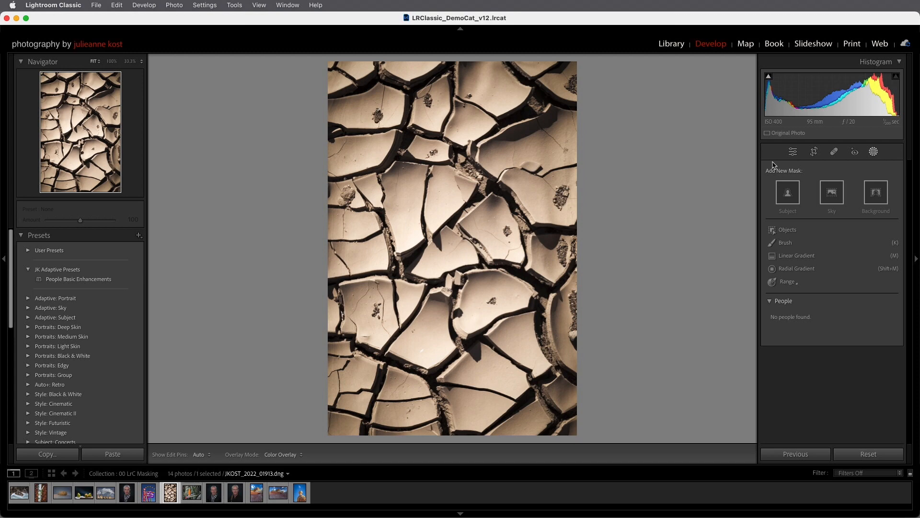
pyautogui.click(793, 153)
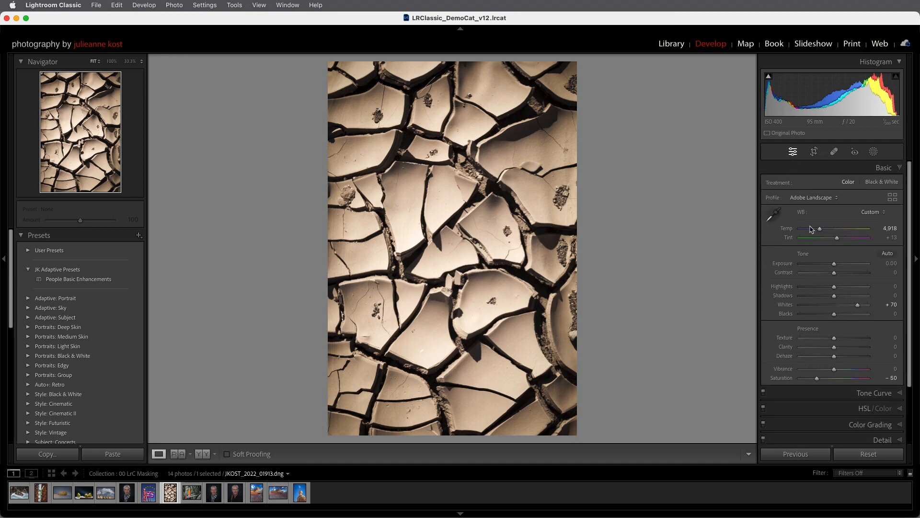
pyautogui.moveTo(834, 297); pyautogui.dragTo(877, 298)
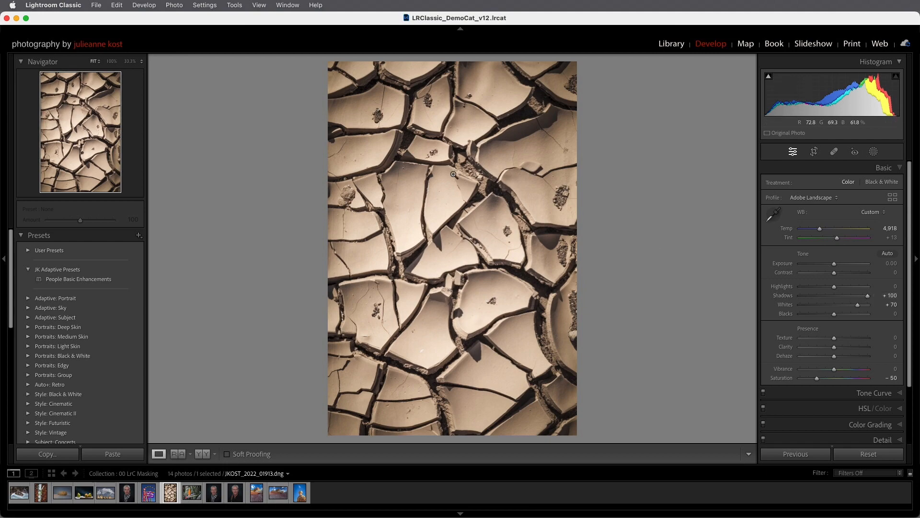
# Step: Compare the dark cracks up close with Shadows reset to 0 and set back to +100
pyautogui.click(398, 135)
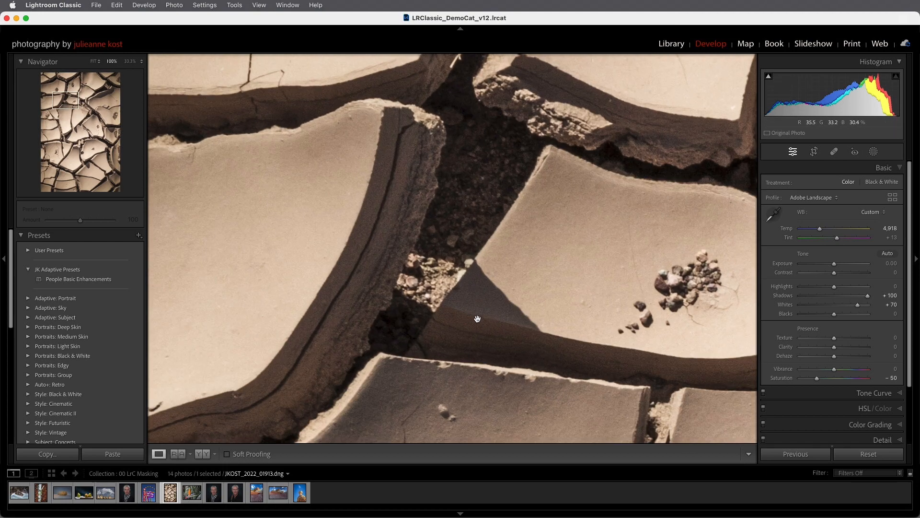
pyautogui.doubleClick(783, 296)
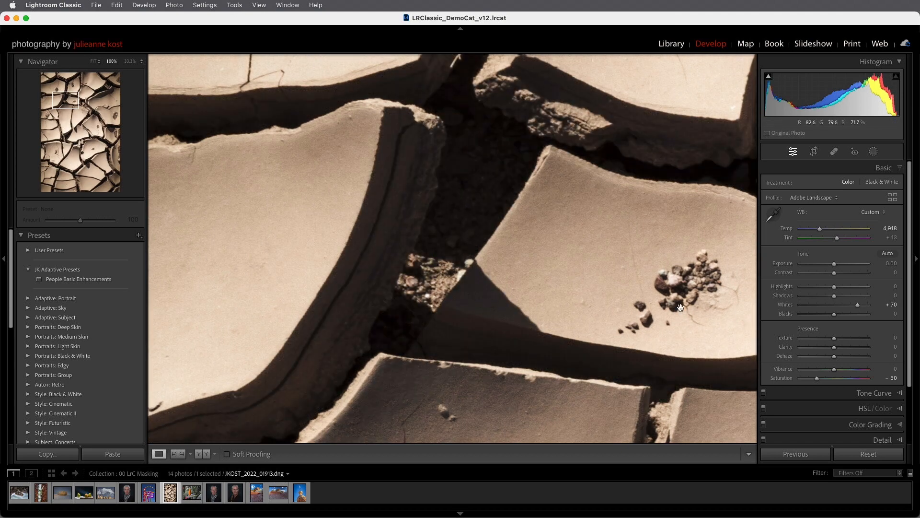
pyautogui.moveTo(834, 295); pyautogui.dragTo(912, 298)
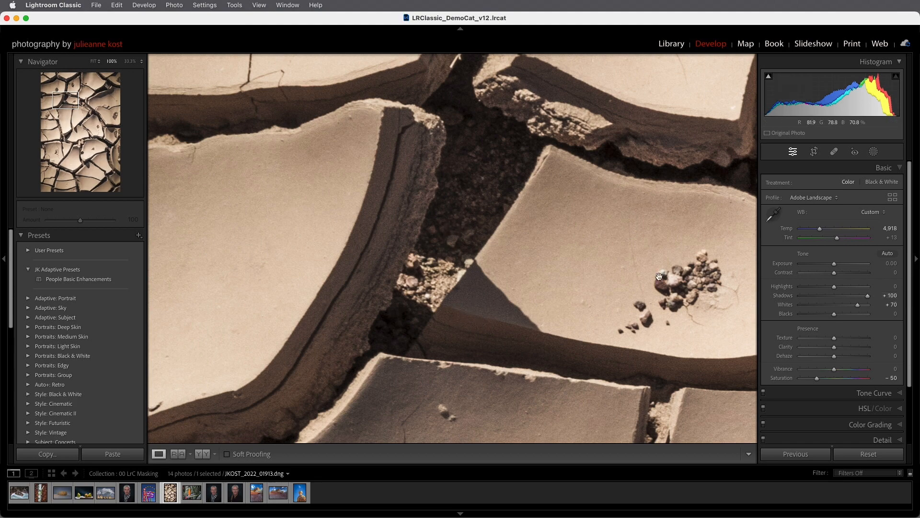
# Step: Create a Luminance Range mask sampled from the dark crack between the mud plates
pyautogui.click(873, 152)
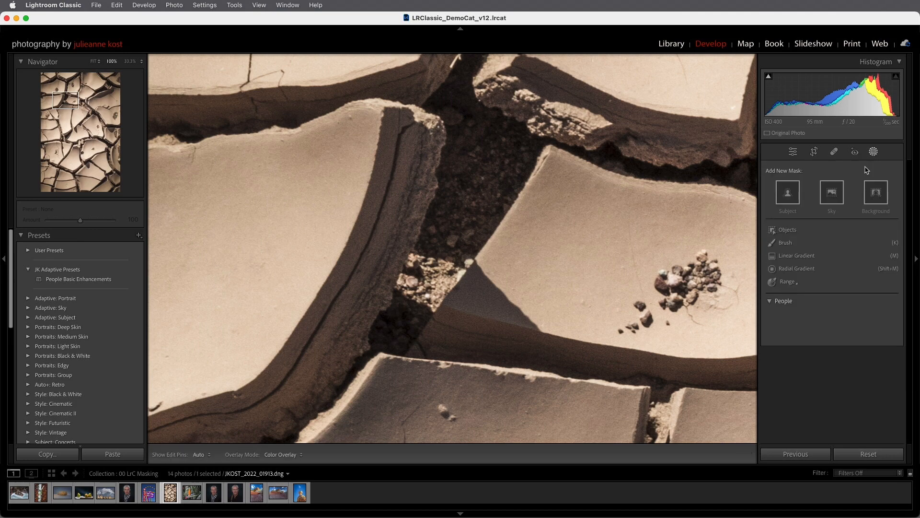
pyautogui.click(786, 282)
pyautogui.click(815, 315)
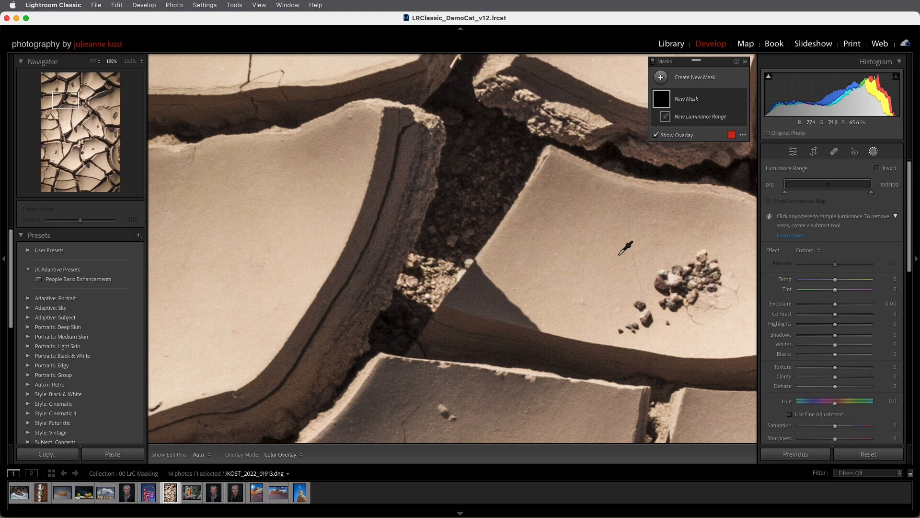
pyautogui.click(471, 113)
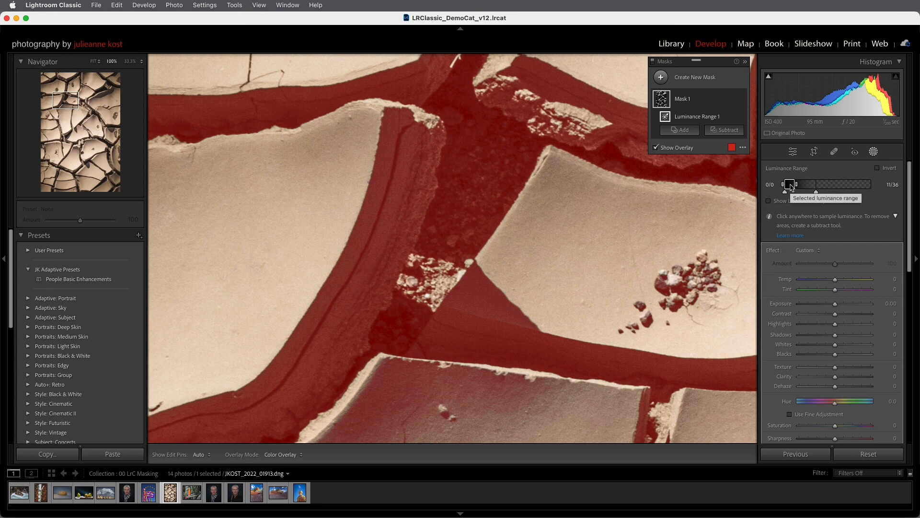
# Step: Narrow Luminance Range 1 so its selected range ends at 8 and its falloff ends at 35
pyautogui.moveTo(791, 187)
pyautogui.mouseDown()
pyautogui.moveTo(809, 189)
pyautogui.moveTo(794, 189)
pyautogui.mouseUp()
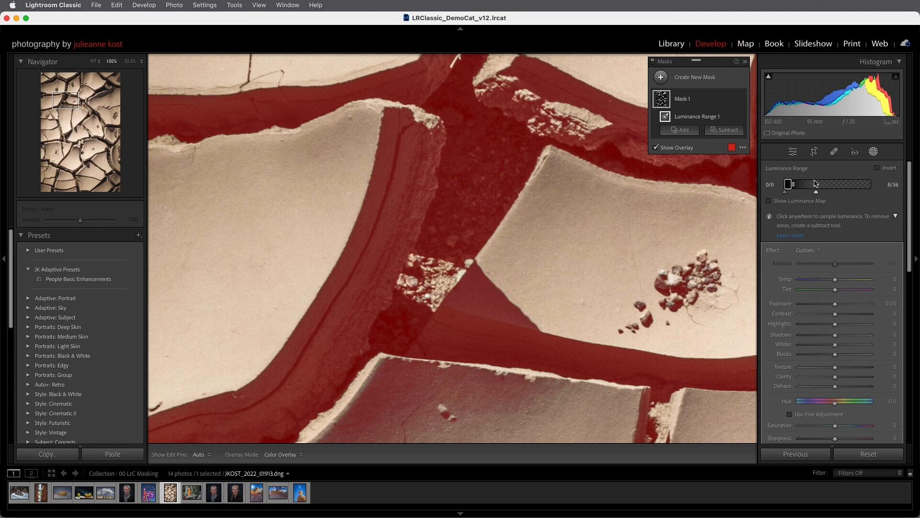
pyautogui.moveTo(817, 192)
pyautogui.mouseDown()
pyautogui.moveTo(805, 191)
pyautogui.moveTo(819, 191)
pyautogui.mouseUp()
pyautogui.moveTo(819, 192); pyautogui.dragTo(815, 194)
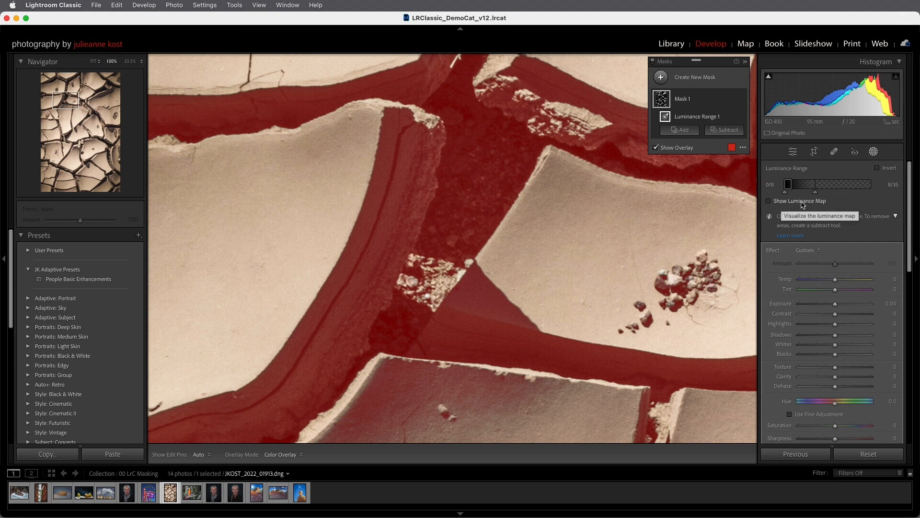
# Step: Shift the luminance range to the highlights, 79 to 100, using the luminance map, and start its falloff at 58
pyautogui.click(769, 203)
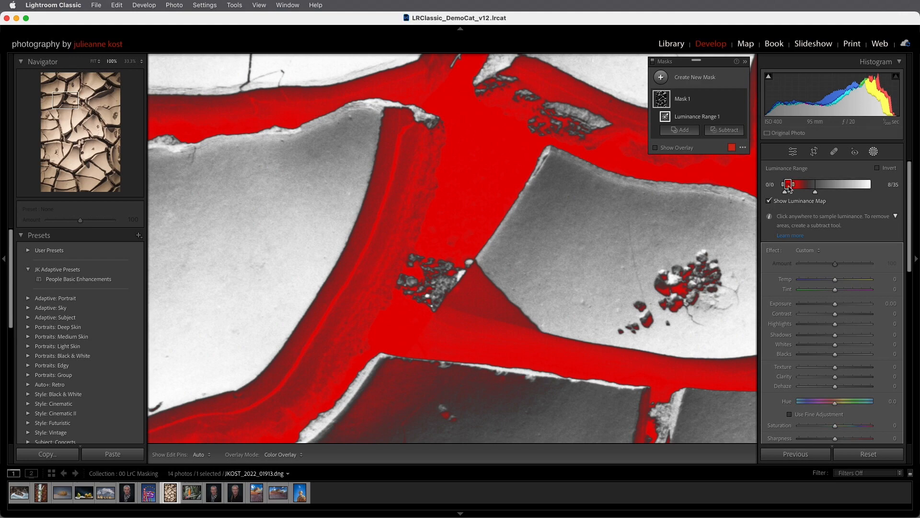
pyautogui.moveTo(789, 187); pyautogui.dragTo(830, 192)
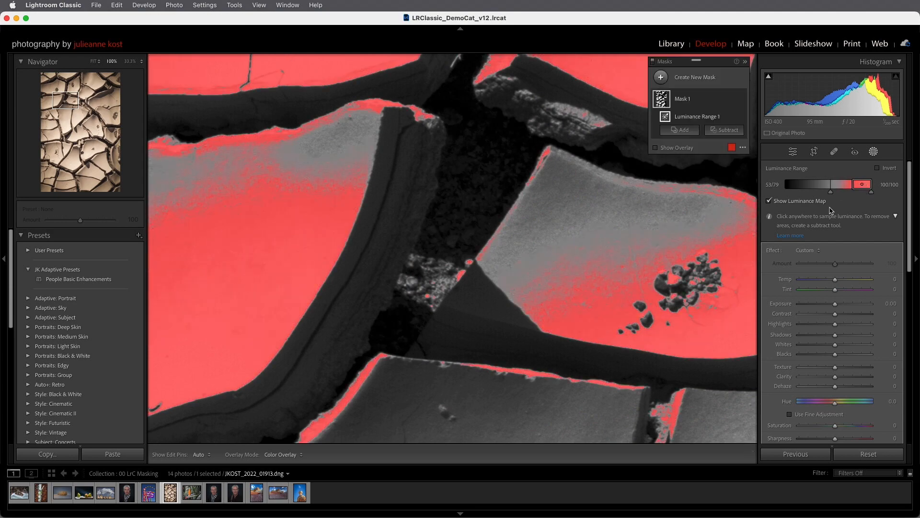
pyautogui.click(769, 201)
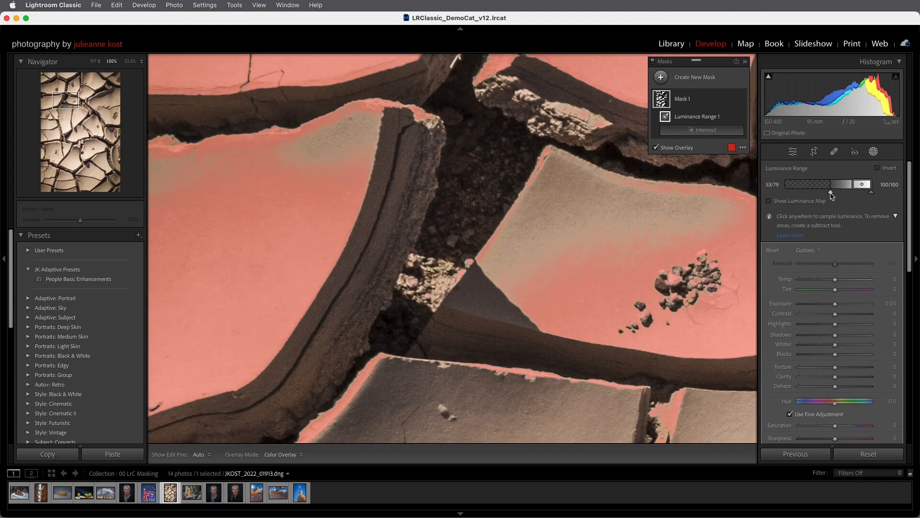
pyautogui.moveTo(831, 191)
pyautogui.mouseDown()
pyautogui.moveTo(819, 195)
pyautogui.moveTo(835, 193)
pyautogui.mouseUp()
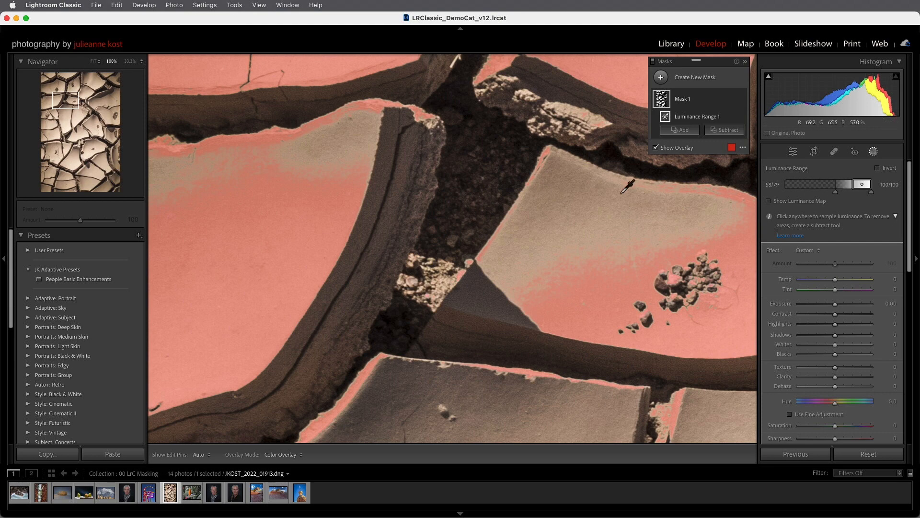
# Step: Resample the luminance range from the dark crack between the mud plates and set the mask's Noise to 100
pyautogui.click(468, 111)
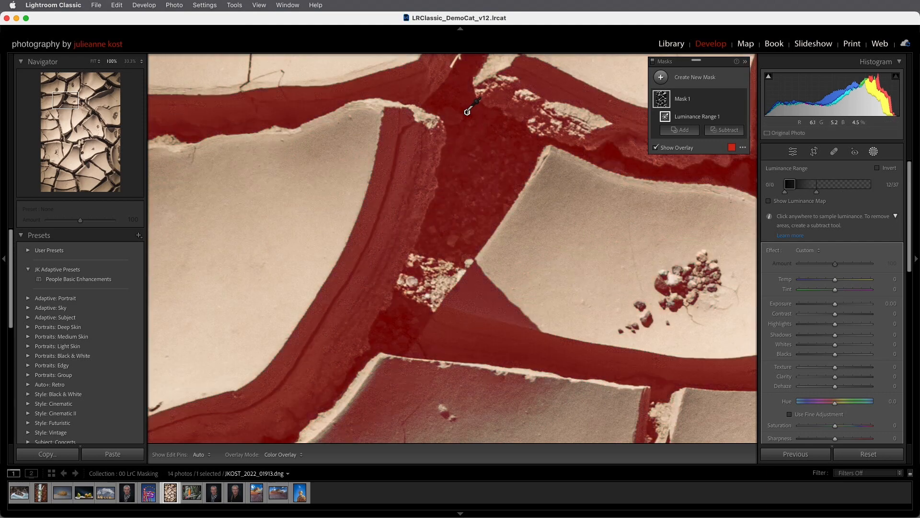
pyautogui.scroll(-3, 791, 336)
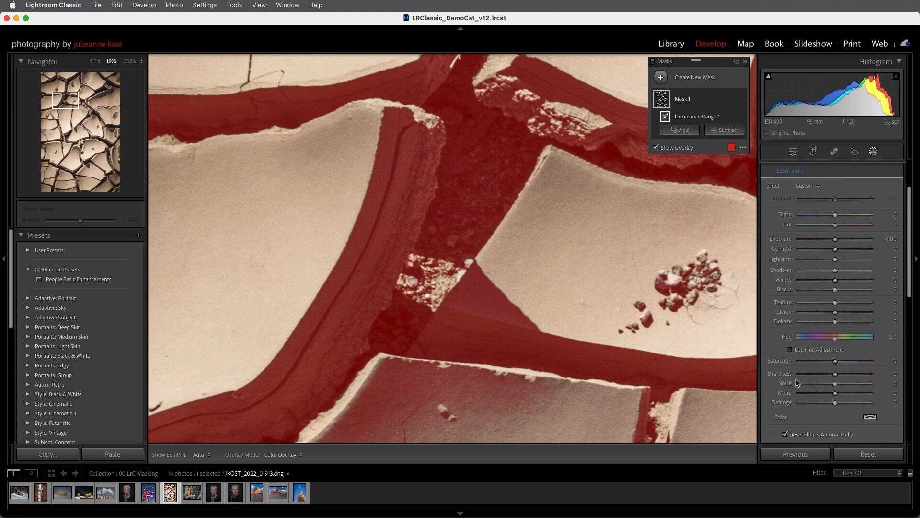
pyautogui.moveTo(835, 384); pyautogui.dragTo(862, 384)
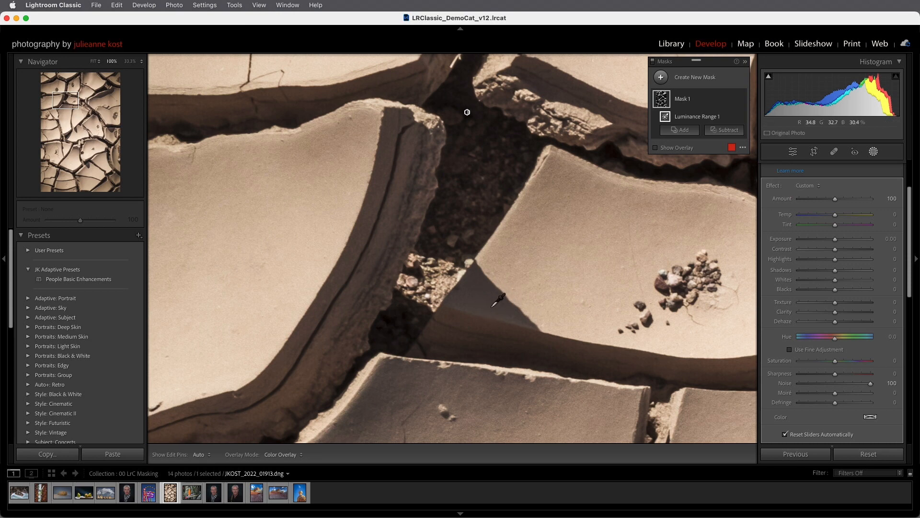
pyautogui.doubleClick(785, 384)
pyautogui.press('o')
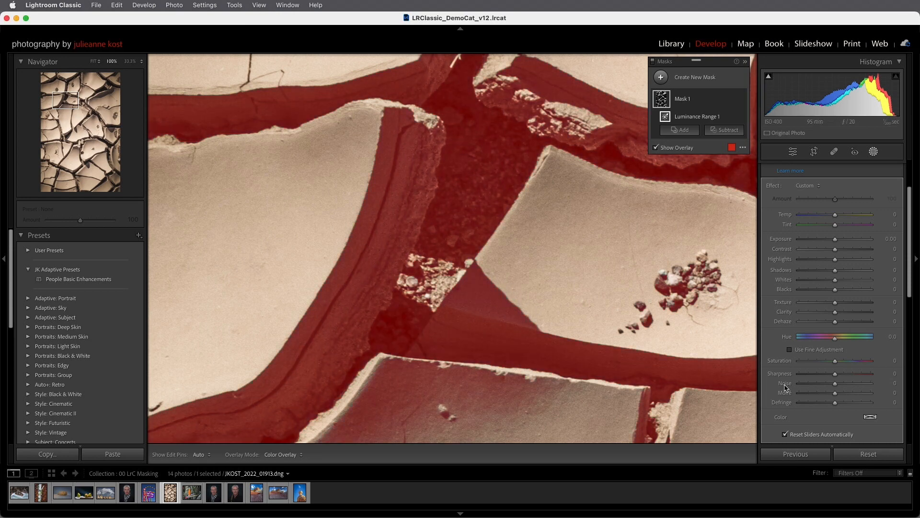
pyautogui.moveTo(835, 384); pyautogui.dragTo(888, 384)
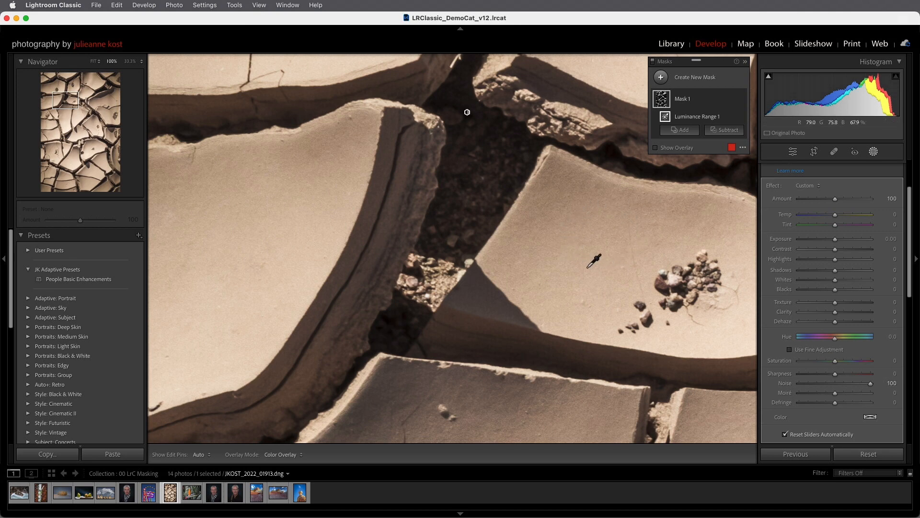
# Step: Open the flower photo APC_0164.heic and create a Depth Range mask sampled from the base of the flower
pyautogui.press('Right')
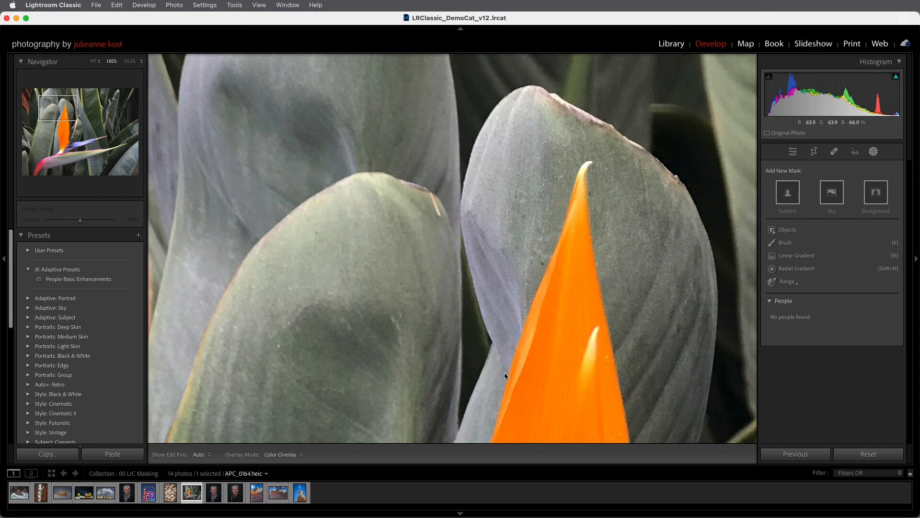
pyautogui.click(793, 282)
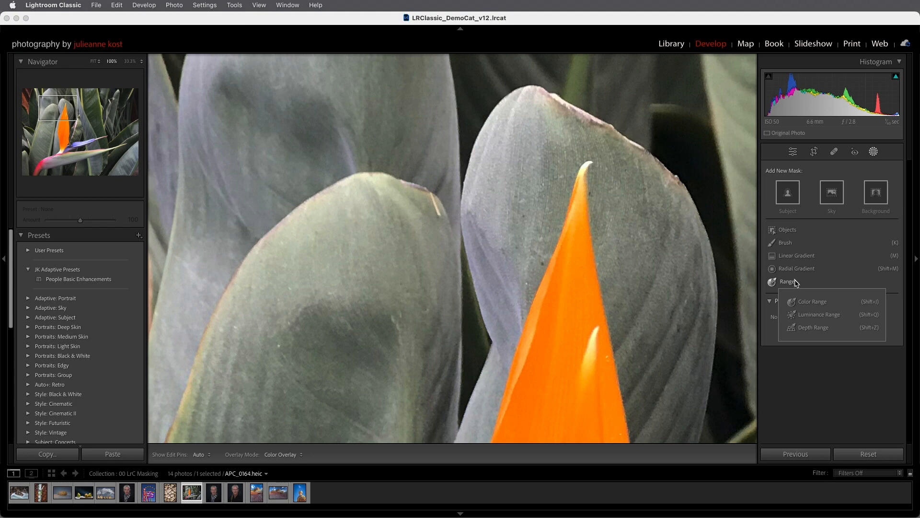
pyautogui.click(810, 327)
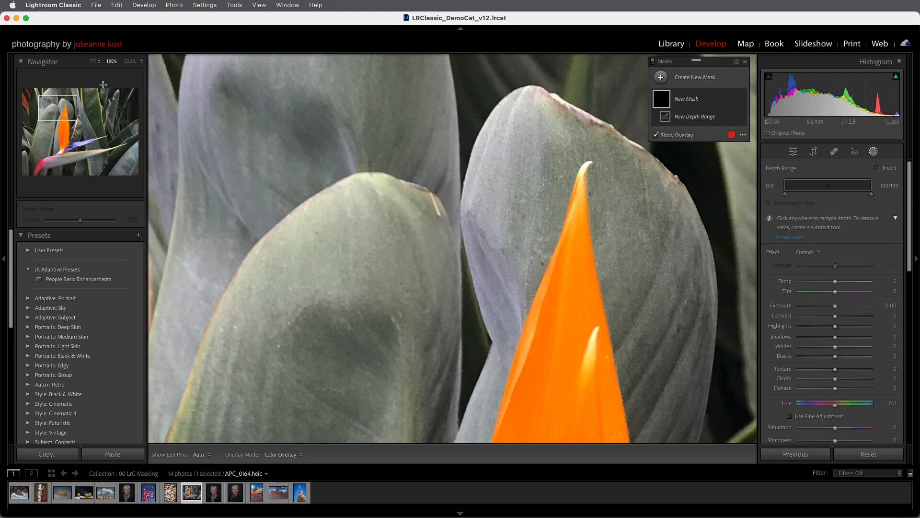
pyautogui.click(94, 62)
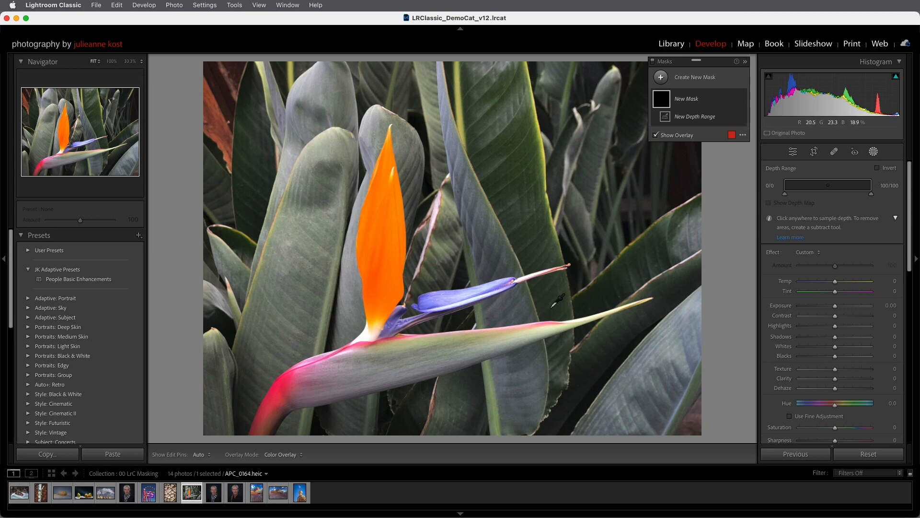
pyautogui.click(354, 368)
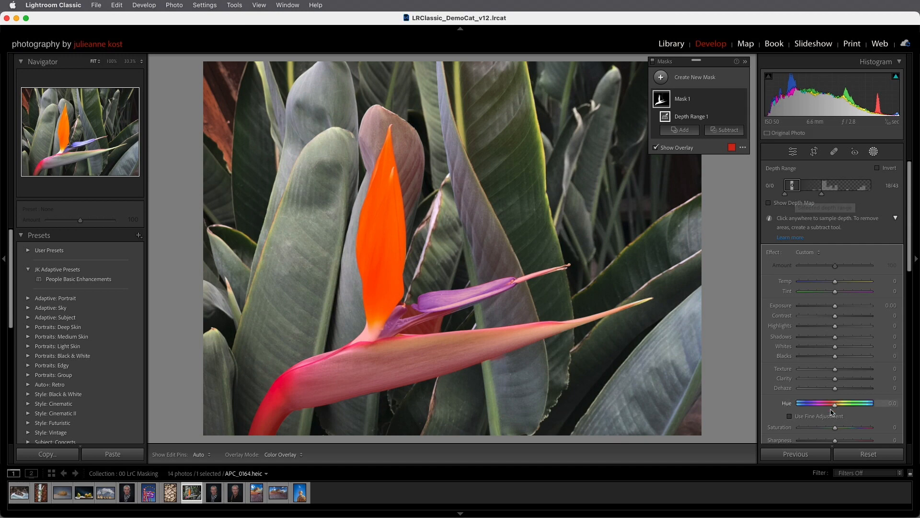
# Step: Set the depth mask's Saturation to -100 and shift its depth range to the farthest background, 82 to 100
pyautogui.moveTo(835, 428); pyautogui.dragTo(799, 428)
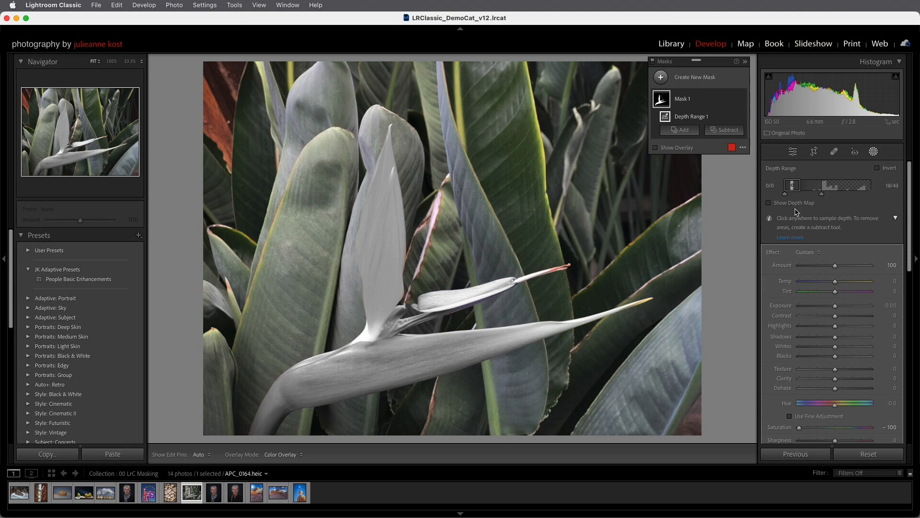
pyautogui.moveTo(793, 188); pyautogui.dragTo(821, 189)
pyautogui.moveTo(828, 188); pyautogui.dragTo(866, 191)
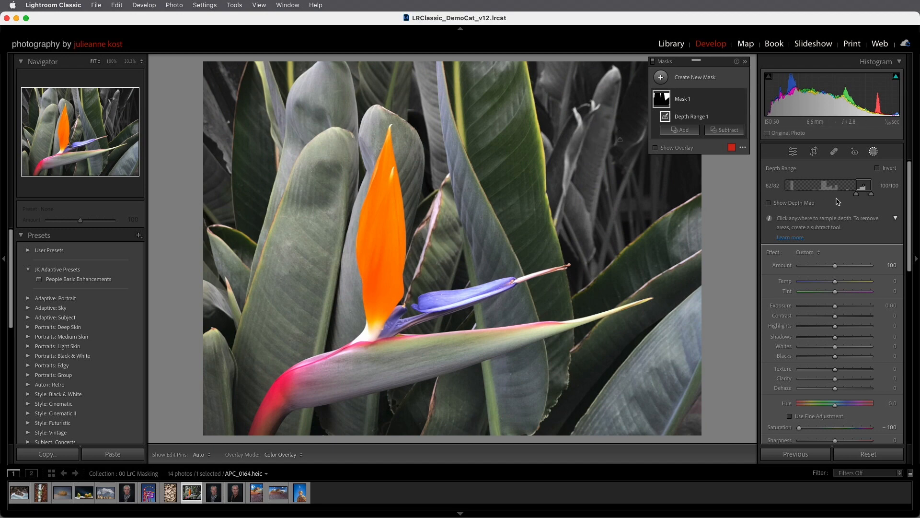
# Step: Widen the depth range to 33 through 100 with falloff starting at 16, and check it on the depth map
pyautogui.moveTo(856, 186); pyautogui.dragTo(800, 195)
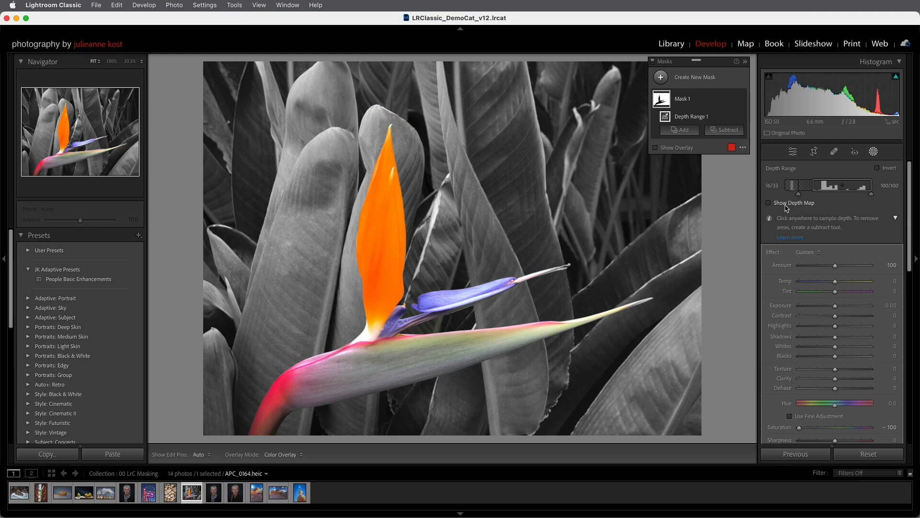
pyautogui.click(768, 204)
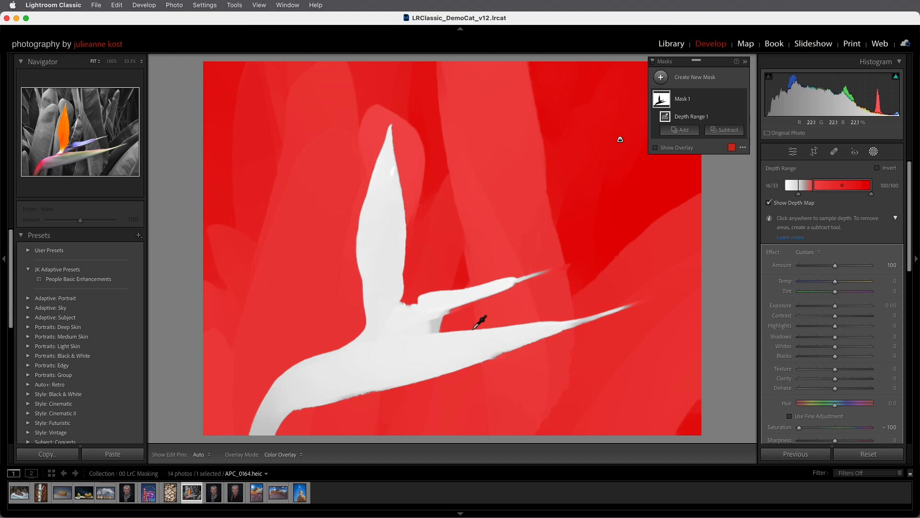
pyautogui.click(769, 203)
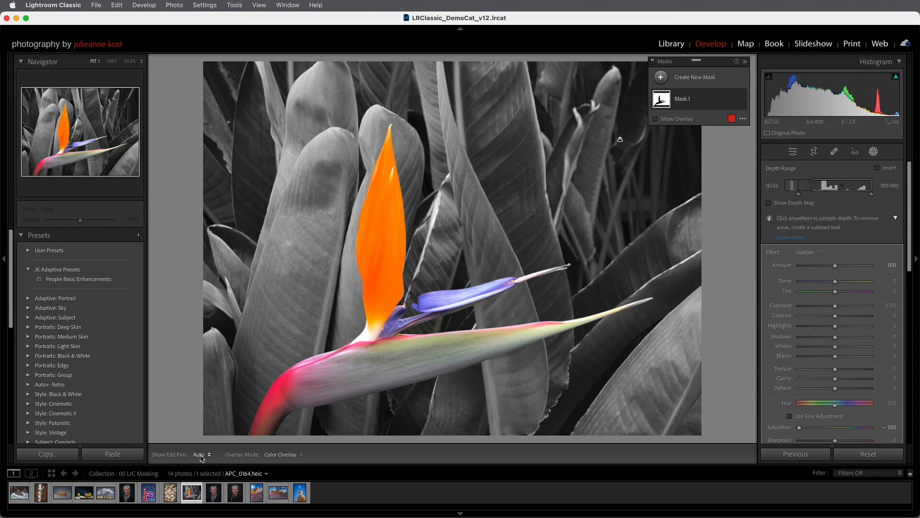
# Step: Select the scarf portraits _AK_9842.cr2 and _AK_9843.cr2 together and turn on Auto Sync
pyautogui.click(127, 497)
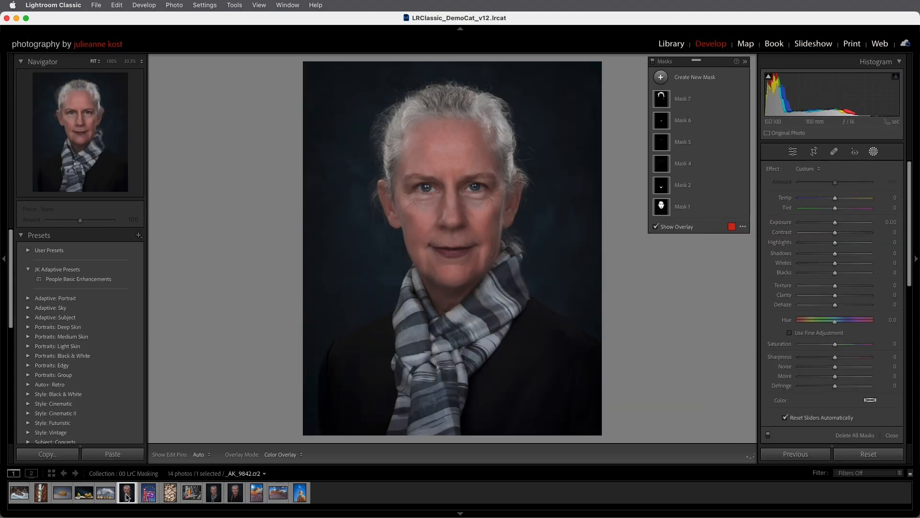
pyautogui.keyDown('super'); pyautogui.click(214, 493); pyautogui.keyUp('super')
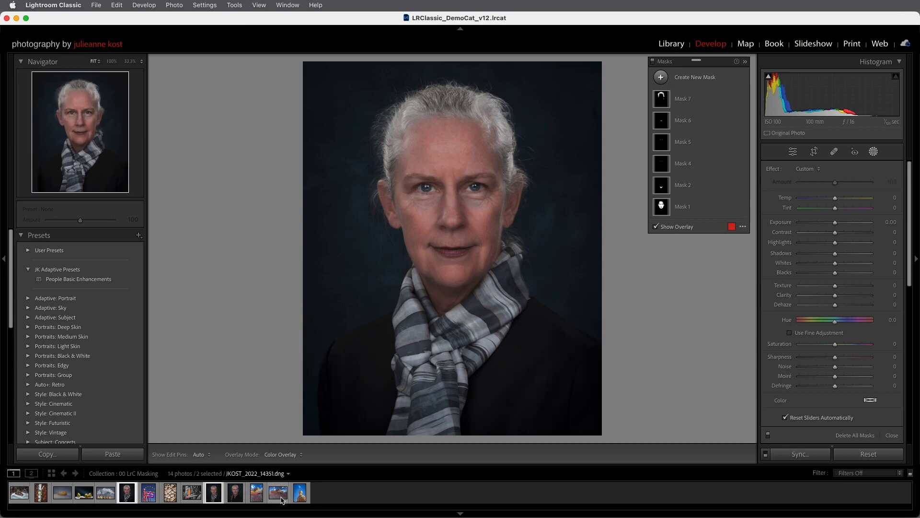
pyautogui.click(766, 454)
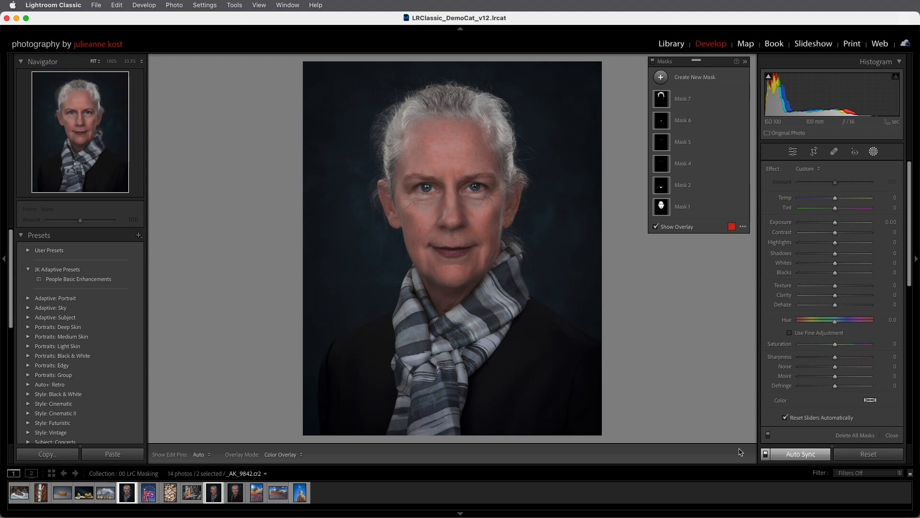
# Step: Create a Select Background mask on both synced portraits and set its Exposure to 1.00
pyautogui.click(661, 76)
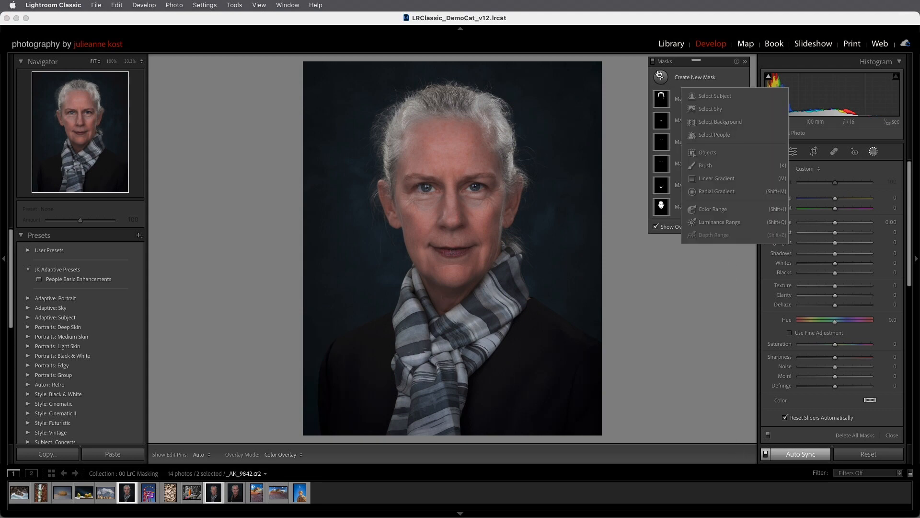
pyautogui.click(724, 123)
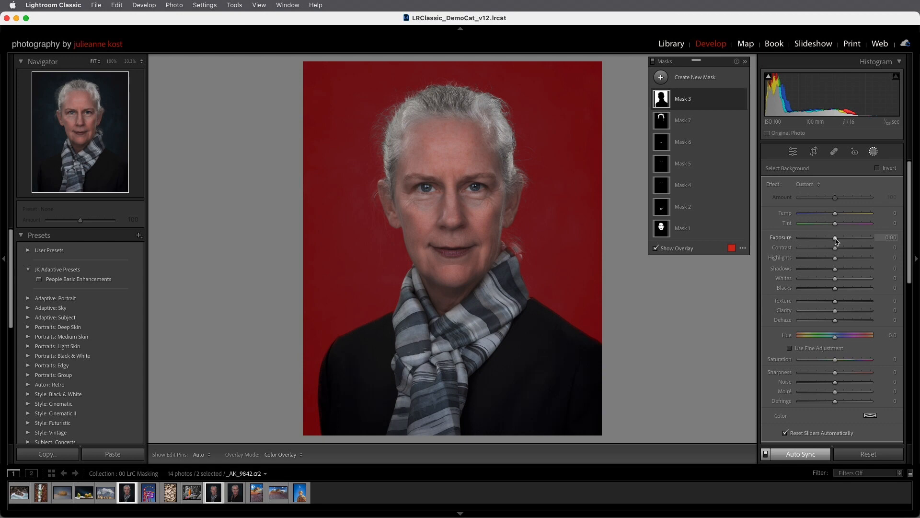
pyautogui.moveTo(836, 241); pyautogui.dragTo(844, 242)
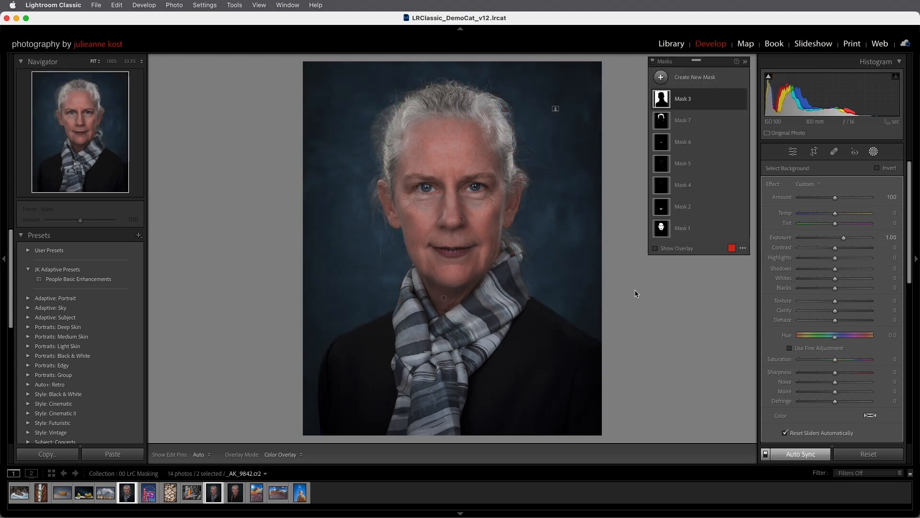
# Step: Check the synced background mask on _AK_9843.cr2 and turn off Auto Sync
pyautogui.click(214, 495)
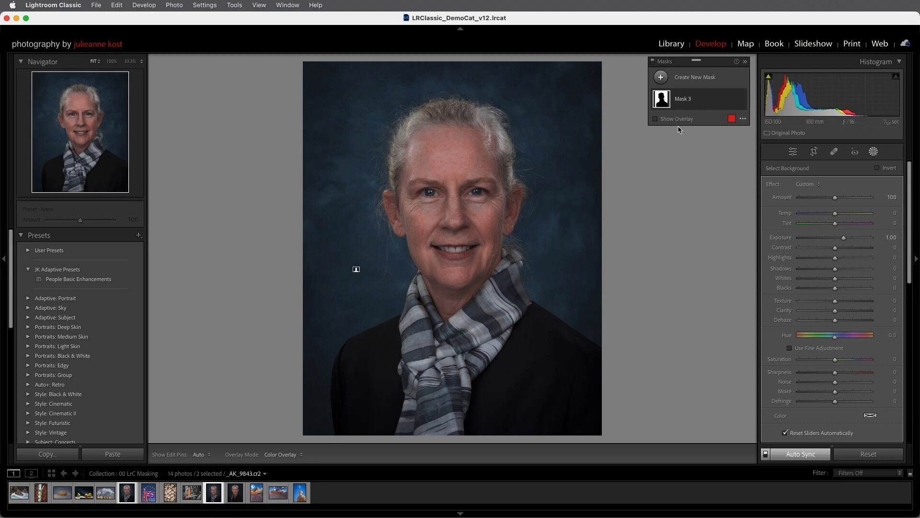
pyautogui.moveTo(695, 103)
pyautogui.click(765, 455)
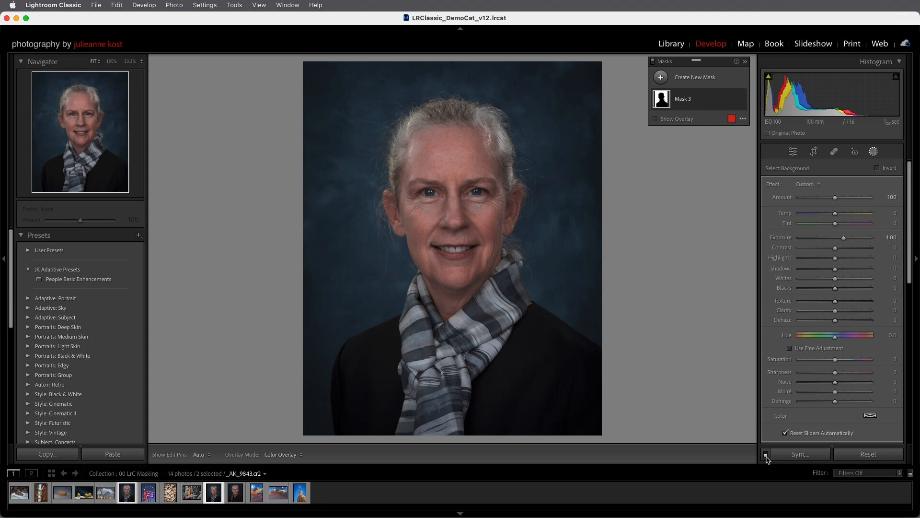
# Step: Apply the previous settings from _AK_9842.cr2 to the braid portrait _AK_9864.cr2, and undo the pasted settings
pyautogui.click(135, 494)
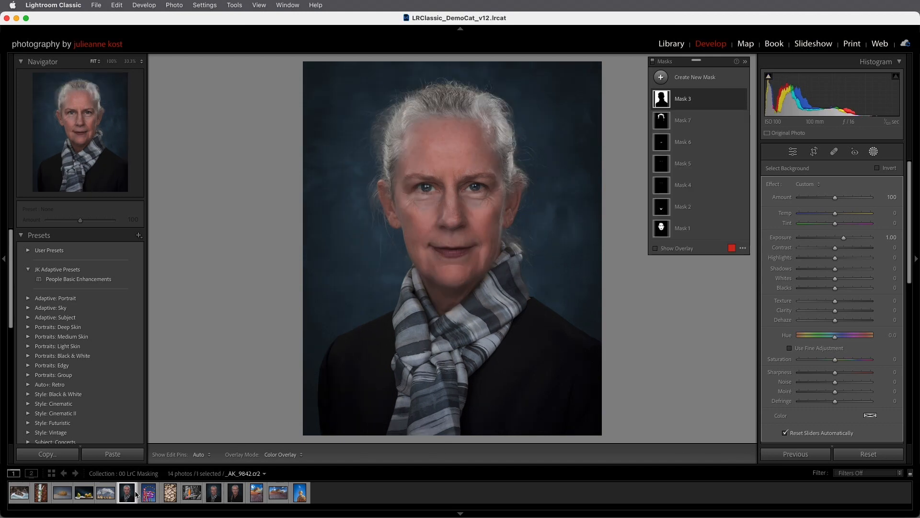
pyautogui.click(235, 493)
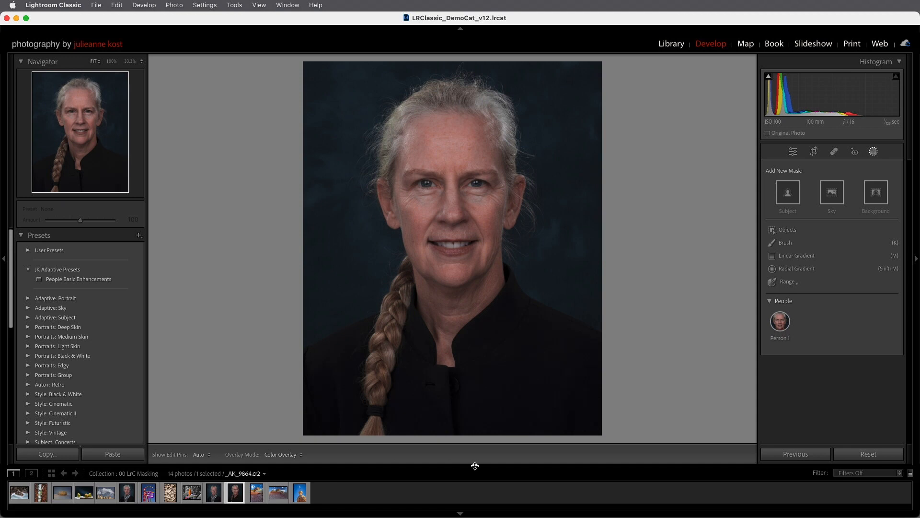
pyautogui.click(782, 455)
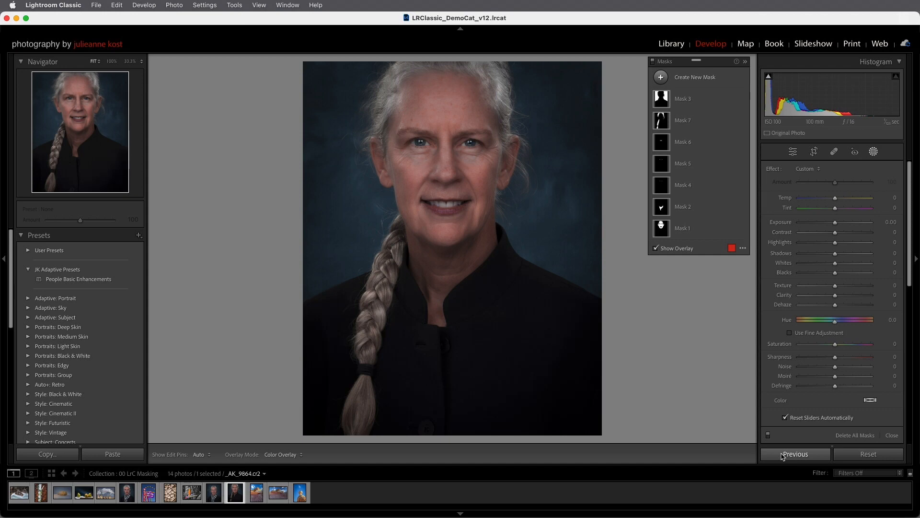
pyautogui.press('super+z')
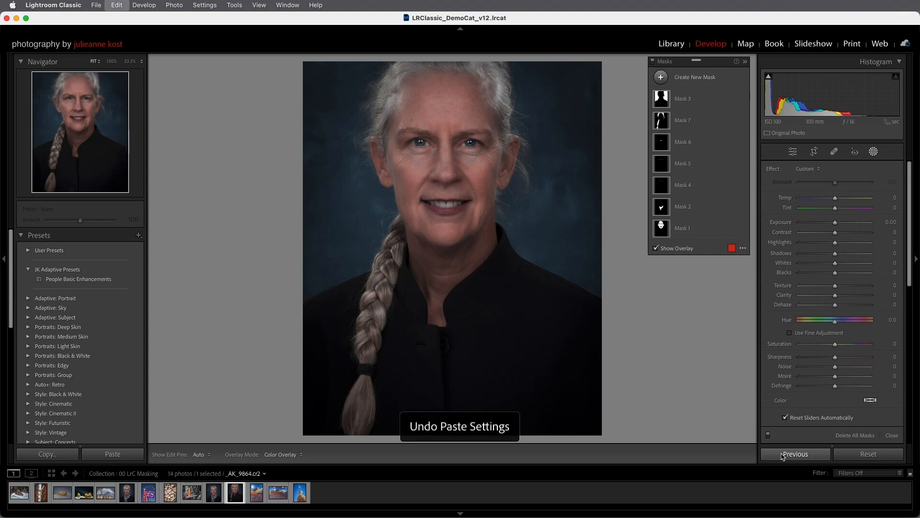
# Step: Copy all masks from the scarf portrait _AK_9842.cr2 and paste them onto the braid portrait _AK_9864.cr2
pyautogui.click(131, 494)
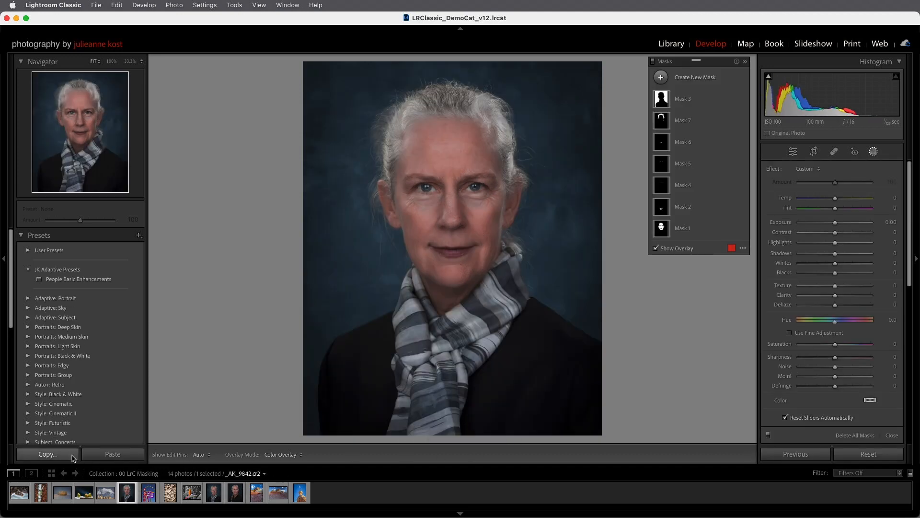
pyautogui.click(72, 455)
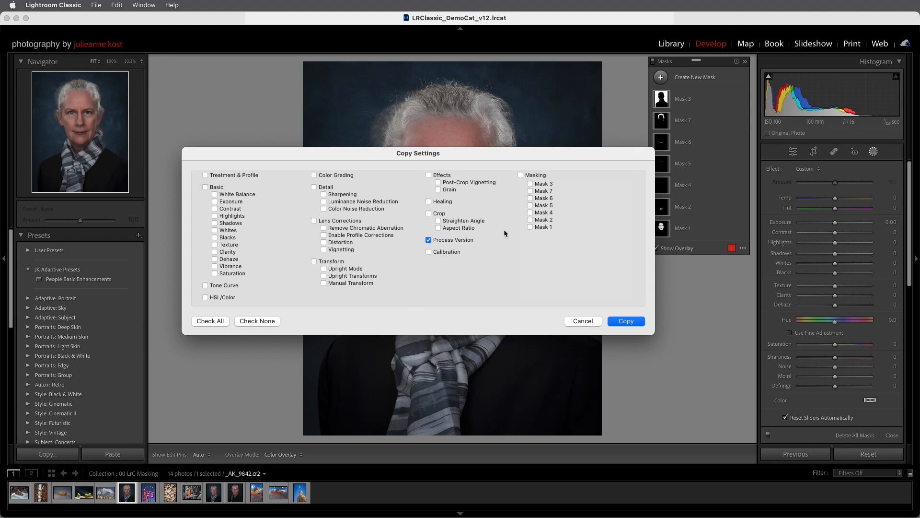
pyautogui.click(521, 175)
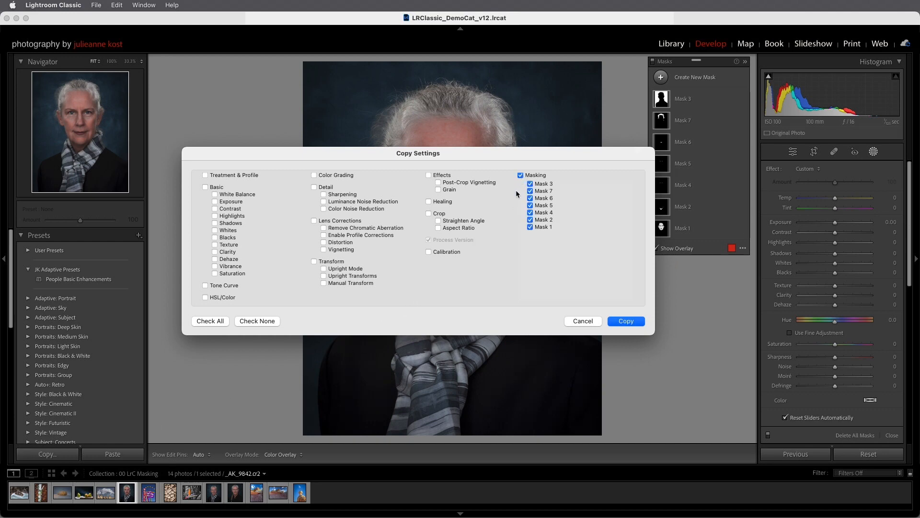
pyautogui.click(621, 321)
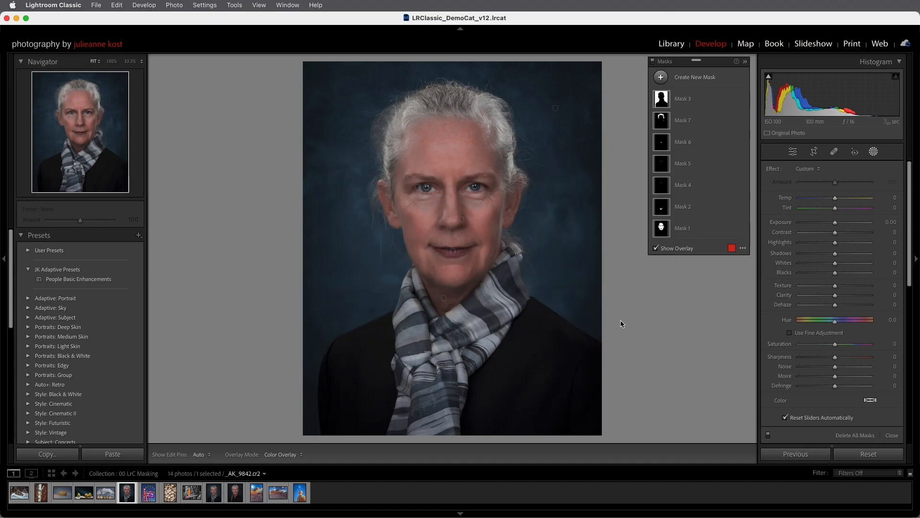
pyautogui.click(235, 493)
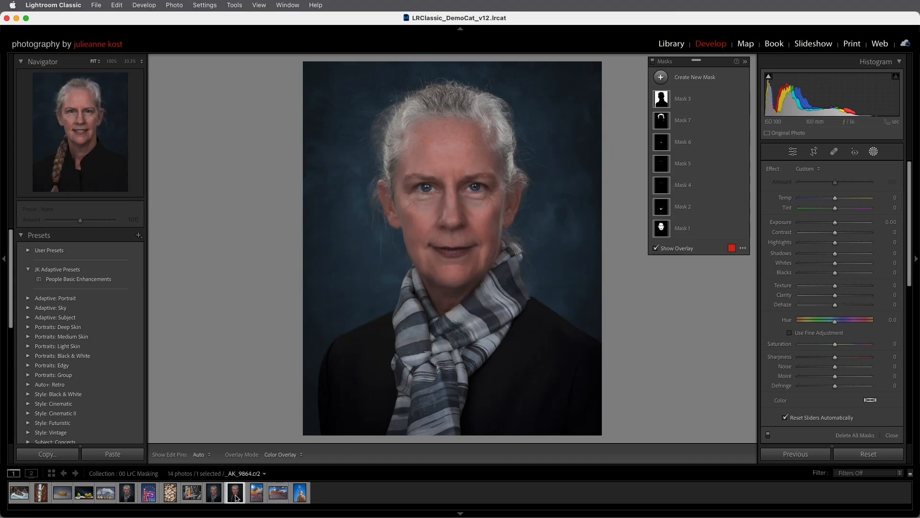
pyautogui.click(125, 452)
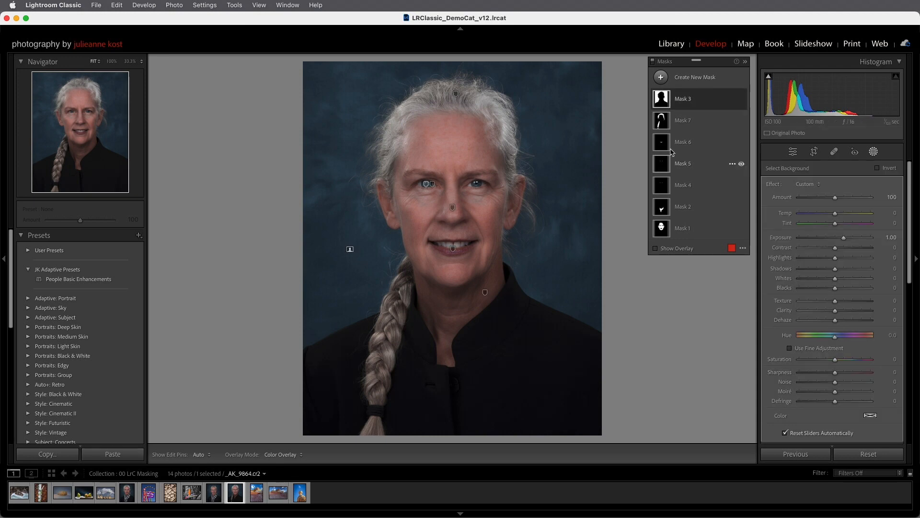
# Step: Inspect the Brush 1 component of hair Mask 7, try moving its pin slightly, and undo the move
pyautogui.click(684, 122)
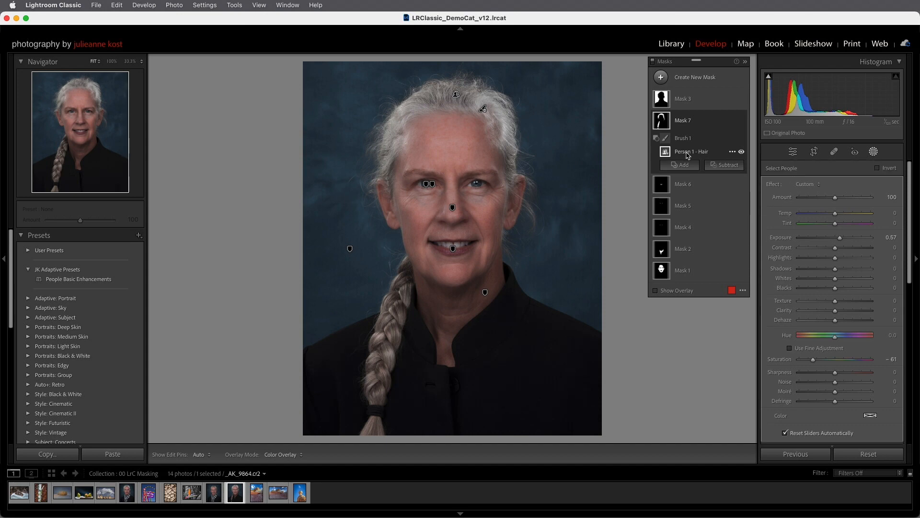
pyautogui.click(683, 138)
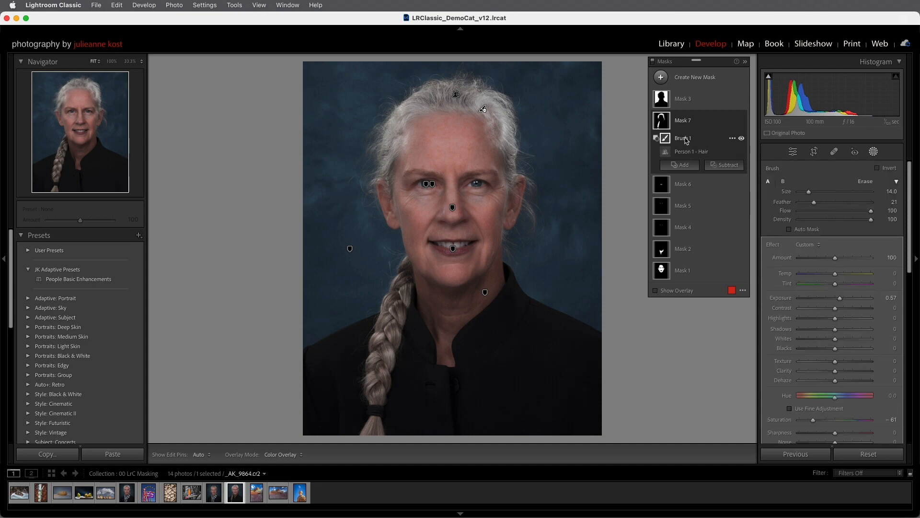
pyautogui.moveTo(484, 109)
pyautogui.mouseDown()
pyautogui.moveTo(467, 103)
pyautogui.moveTo(460, 119)
pyautogui.moveTo(477, 106)
pyautogui.moveTo(487, 112)
pyautogui.mouseUp()
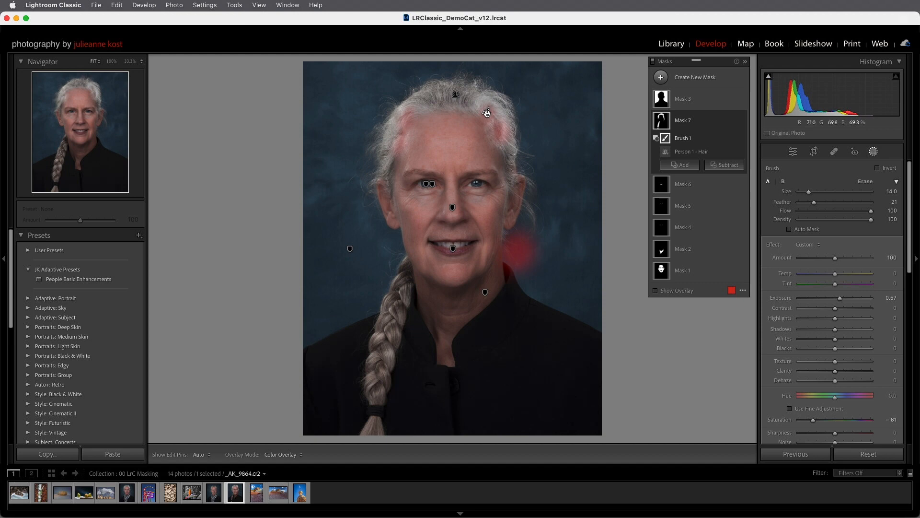
pyautogui.press('super+z')
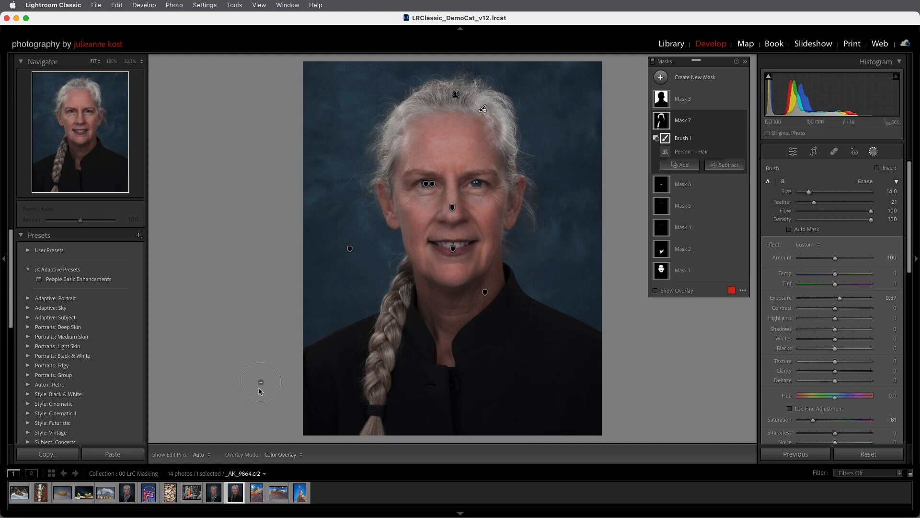
# Step: Mask the sky in JKOST_2022_14351.dng and set Exposure to -0.34, Clarity to 10, Dehaze to 16, Saturation to -66 and Noise to 44
pyautogui.click(257, 493)
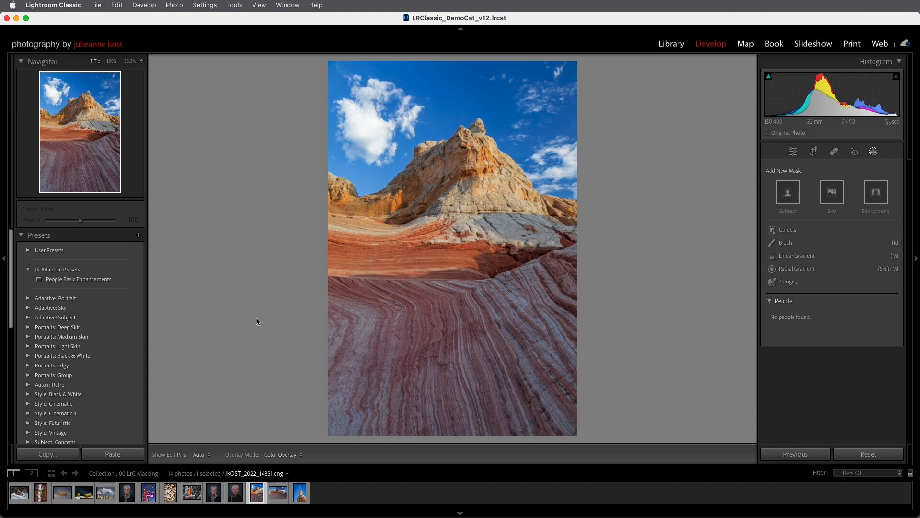
pyautogui.click(29, 308)
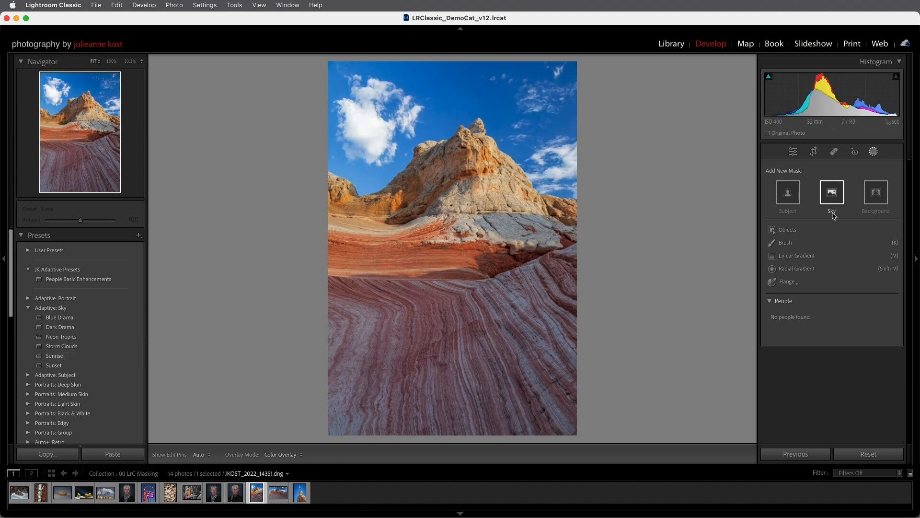
pyautogui.click(832, 193)
pyautogui.moveTo(835, 239); pyautogui.dragTo(832, 238)
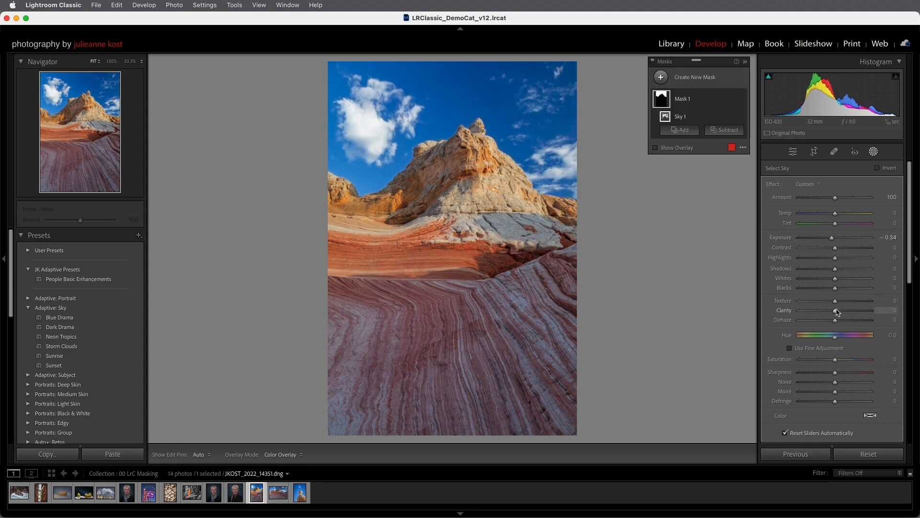
pyautogui.moveTo(836, 311); pyautogui.dragTo(840, 324)
pyautogui.moveTo(836, 361); pyautogui.dragTo(852, 383)
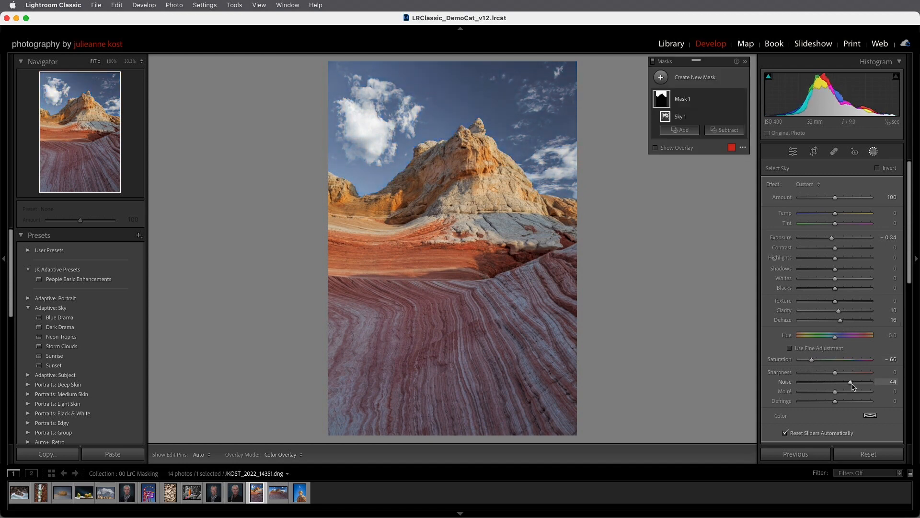
# Step: Rename the sky mask as Desaturate Sky
pyautogui.doubleClick(685, 100)
pyautogui.write('De')
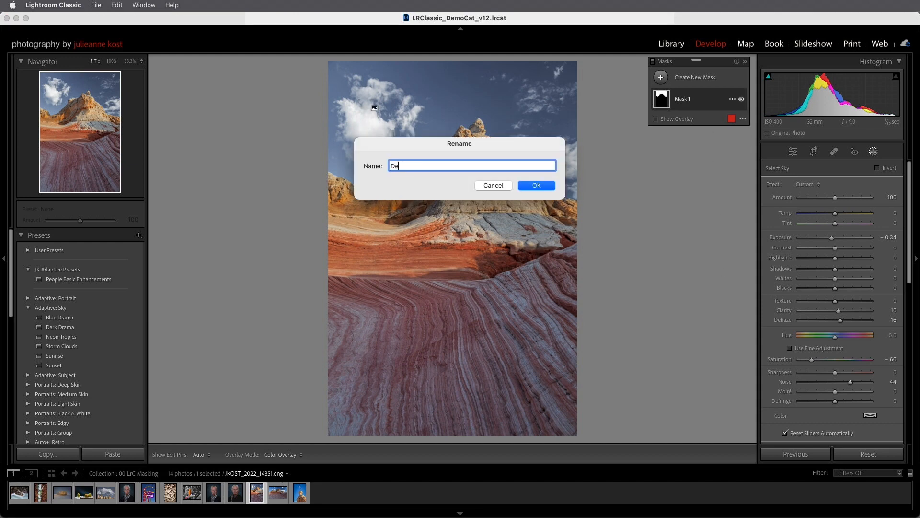
pyautogui.write('saturate Sky')
pyautogui.click(537, 185)
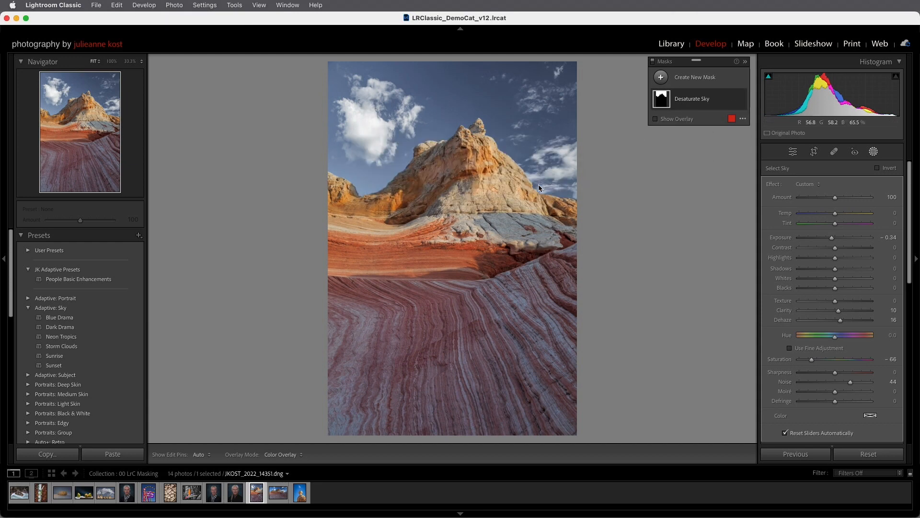
# Step: Create a develop preset named Desaturate Sky in the JK Adaptive Presets group, including the Desaturate Sky mask under Masking
pyautogui.click(138, 235)
pyautogui.click(158, 246)
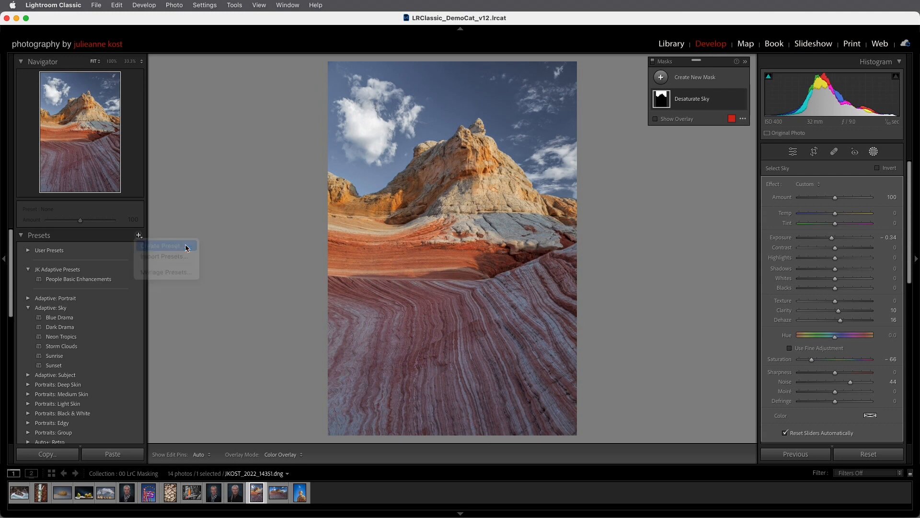
pyautogui.write('Desaturate Sky')
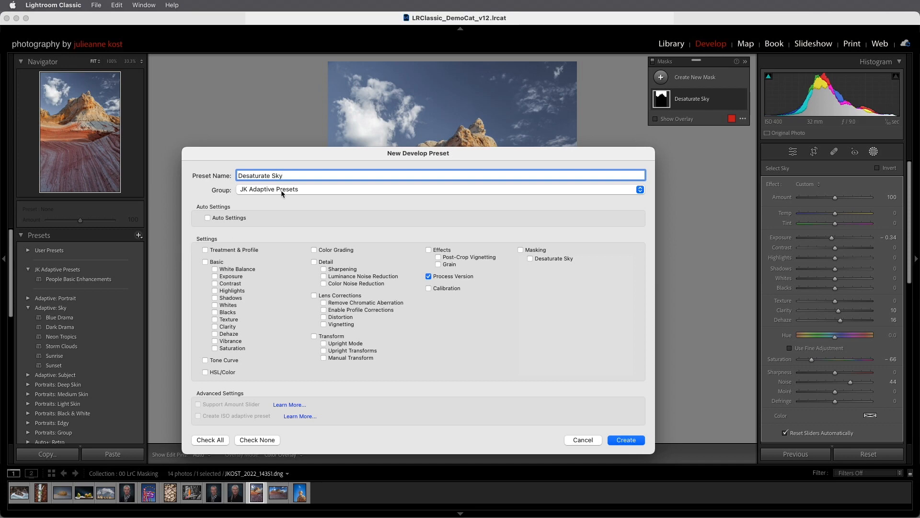
pyautogui.click(521, 250)
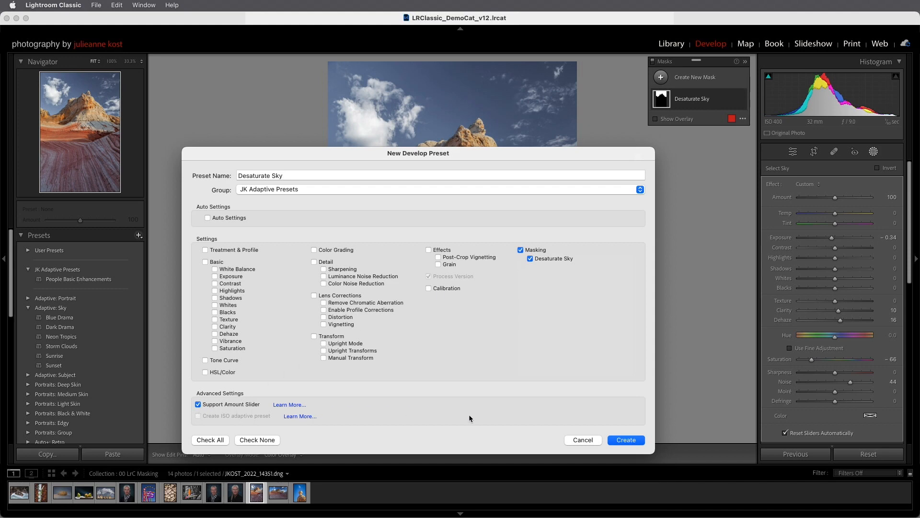
pyautogui.click(623, 440)
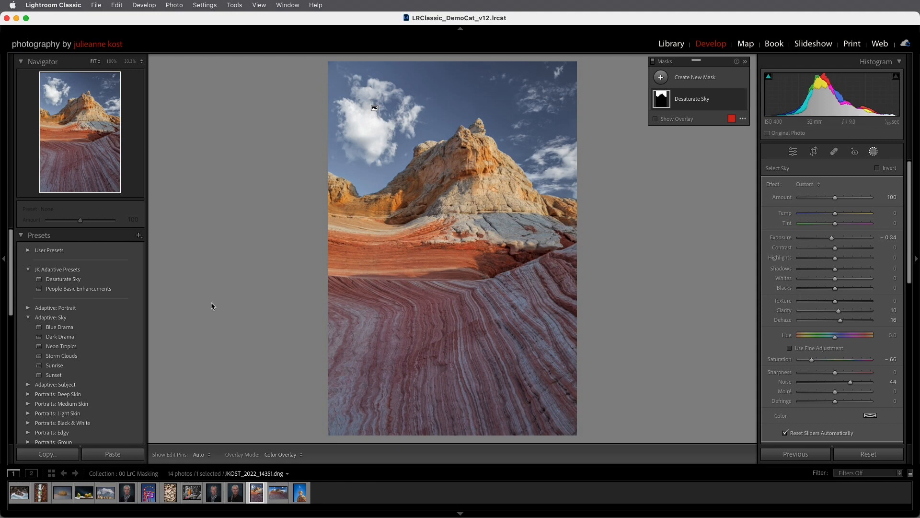
# Step: Apply the Desaturate Sky preset to JKOST_2022_14332-Pano.dng and set the preset amount to 80
pyautogui.click(277, 493)
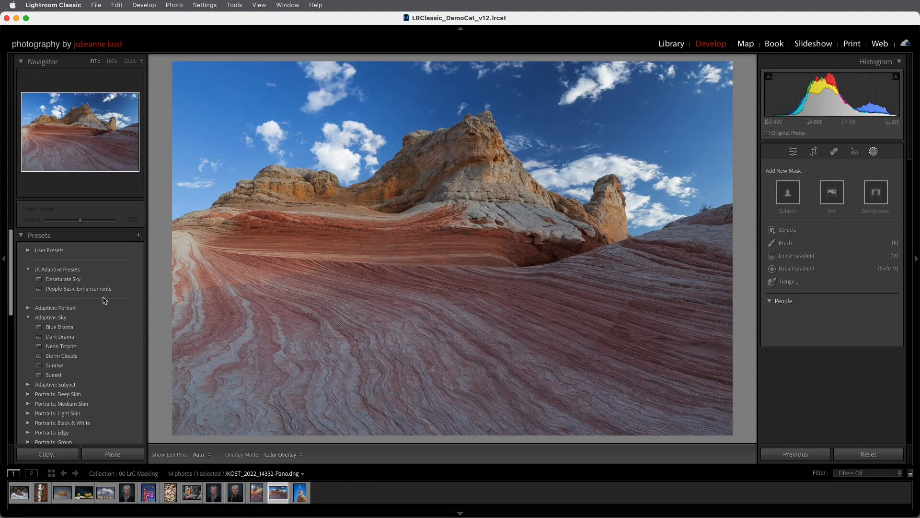
pyautogui.click(76, 281)
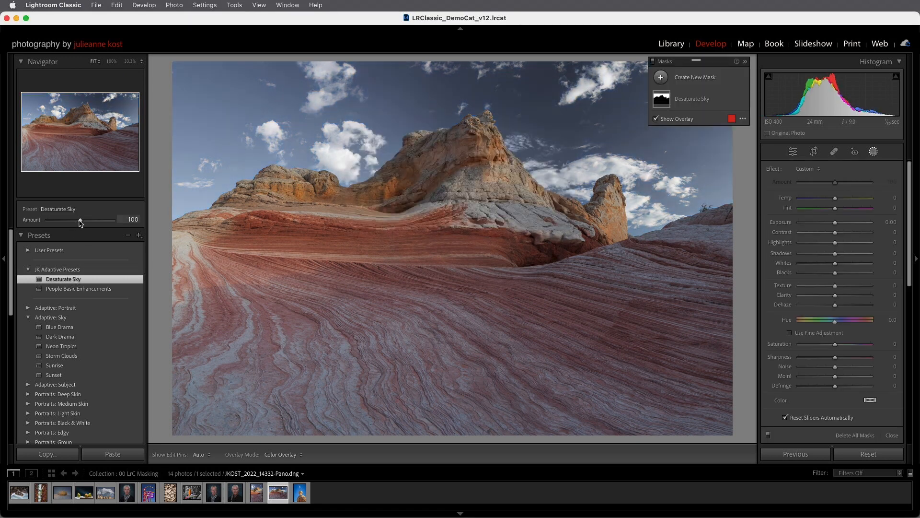
pyautogui.moveTo(80, 221)
pyautogui.mouseDown()
pyautogui.moveTo(64, 221)
pyautogui.moveTo(99, 223)
pyautogui.moveTo(73, 223)
pyautogui.mouseUp()
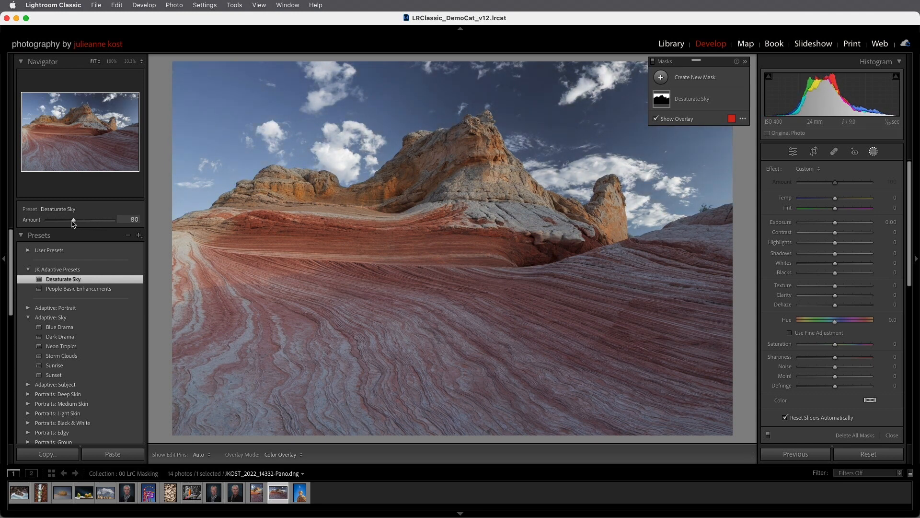